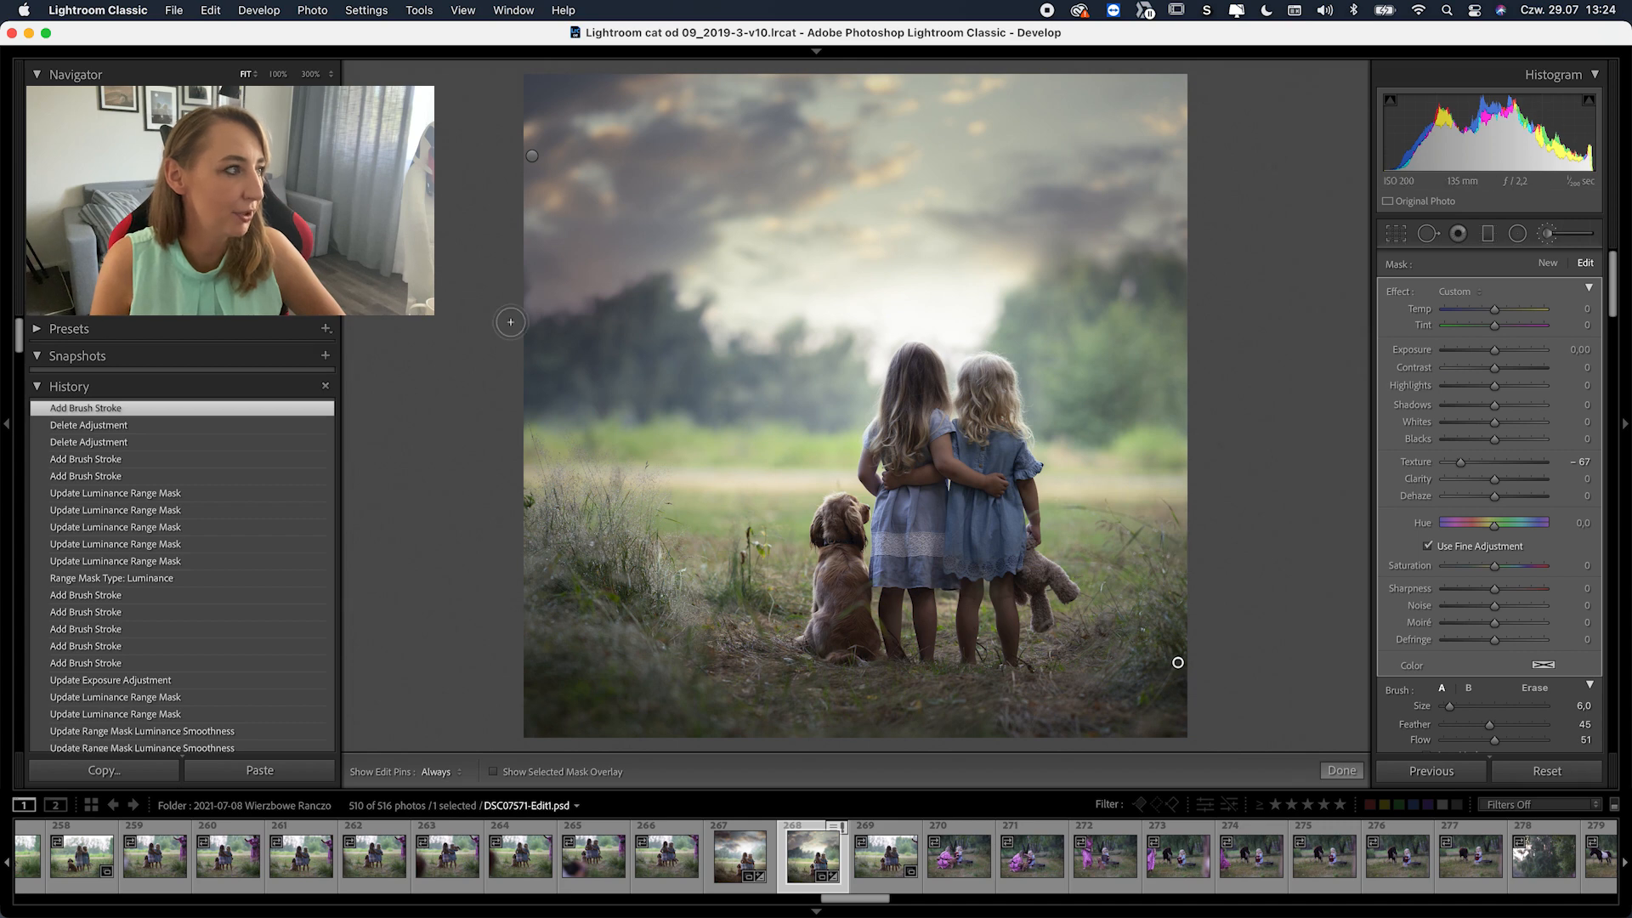
# View the photo at 100% and start a new adjustment brush mask with all effect sliders reset to zero
pyautogui.click(265, 75)
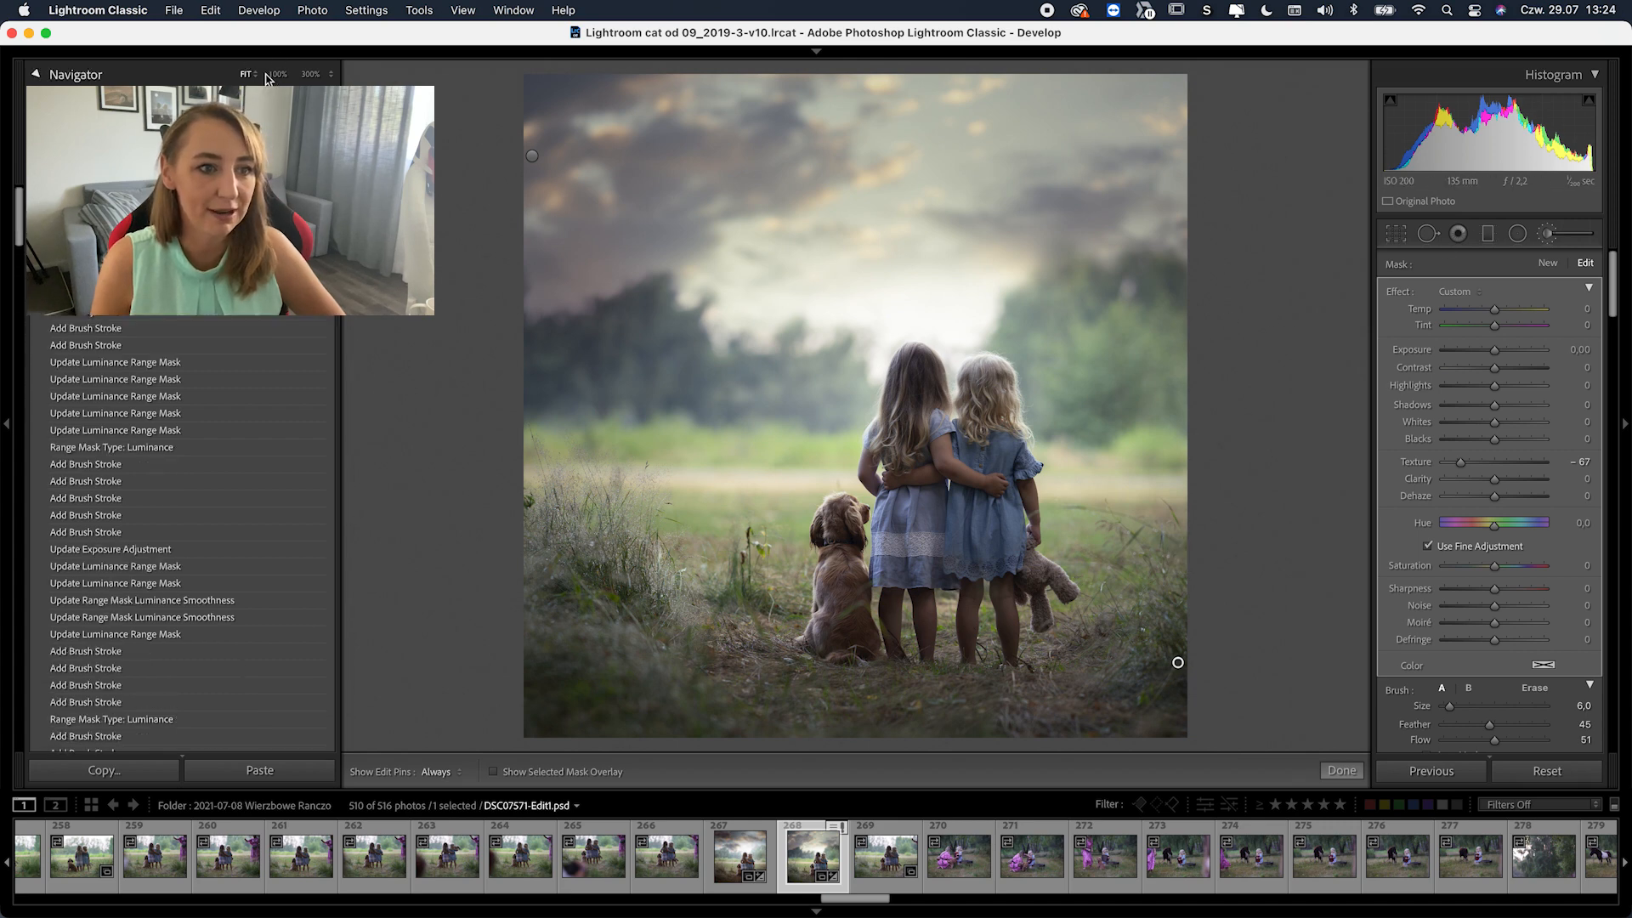
pyautogui.click(275, 74)
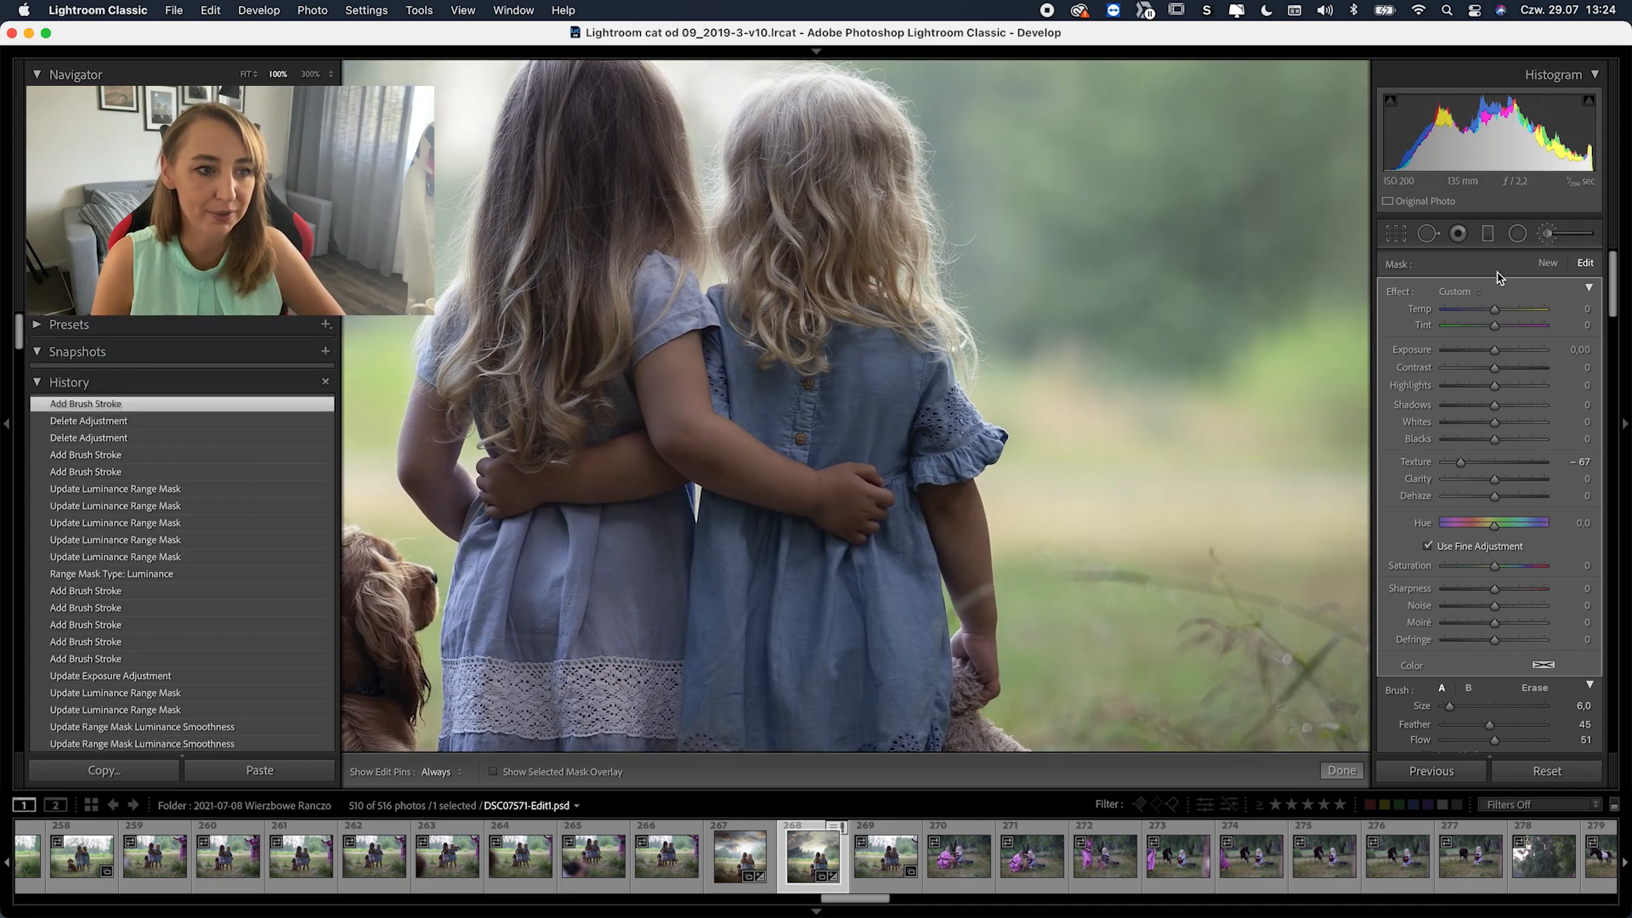
pyautogui.click(1546, 235)
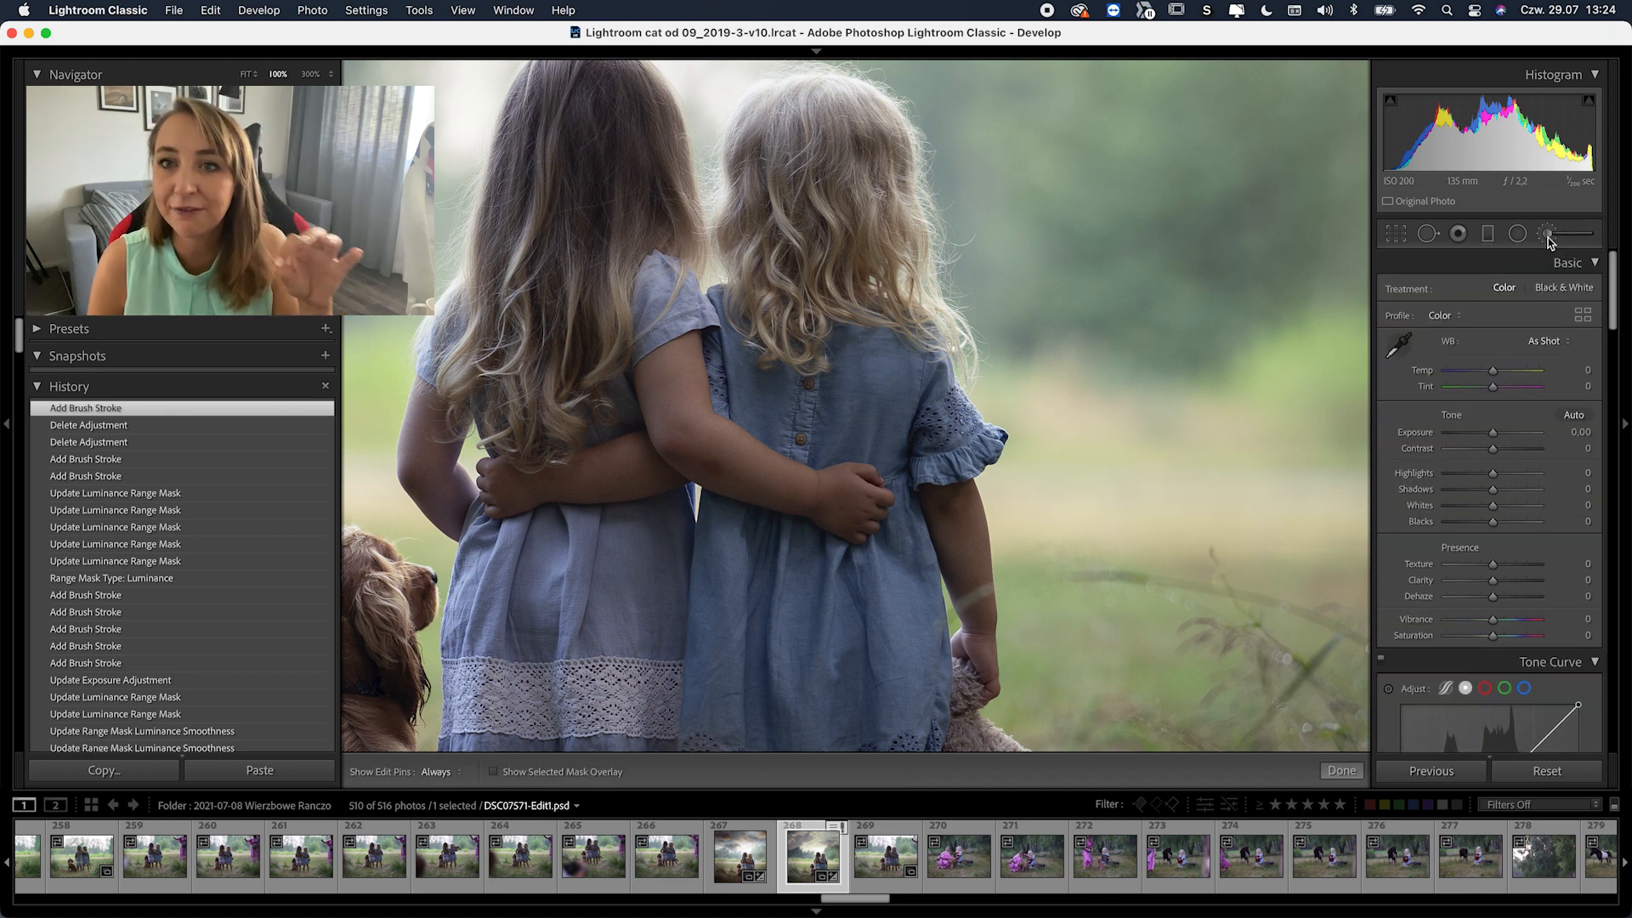
pyautogui.click(1546, 235)
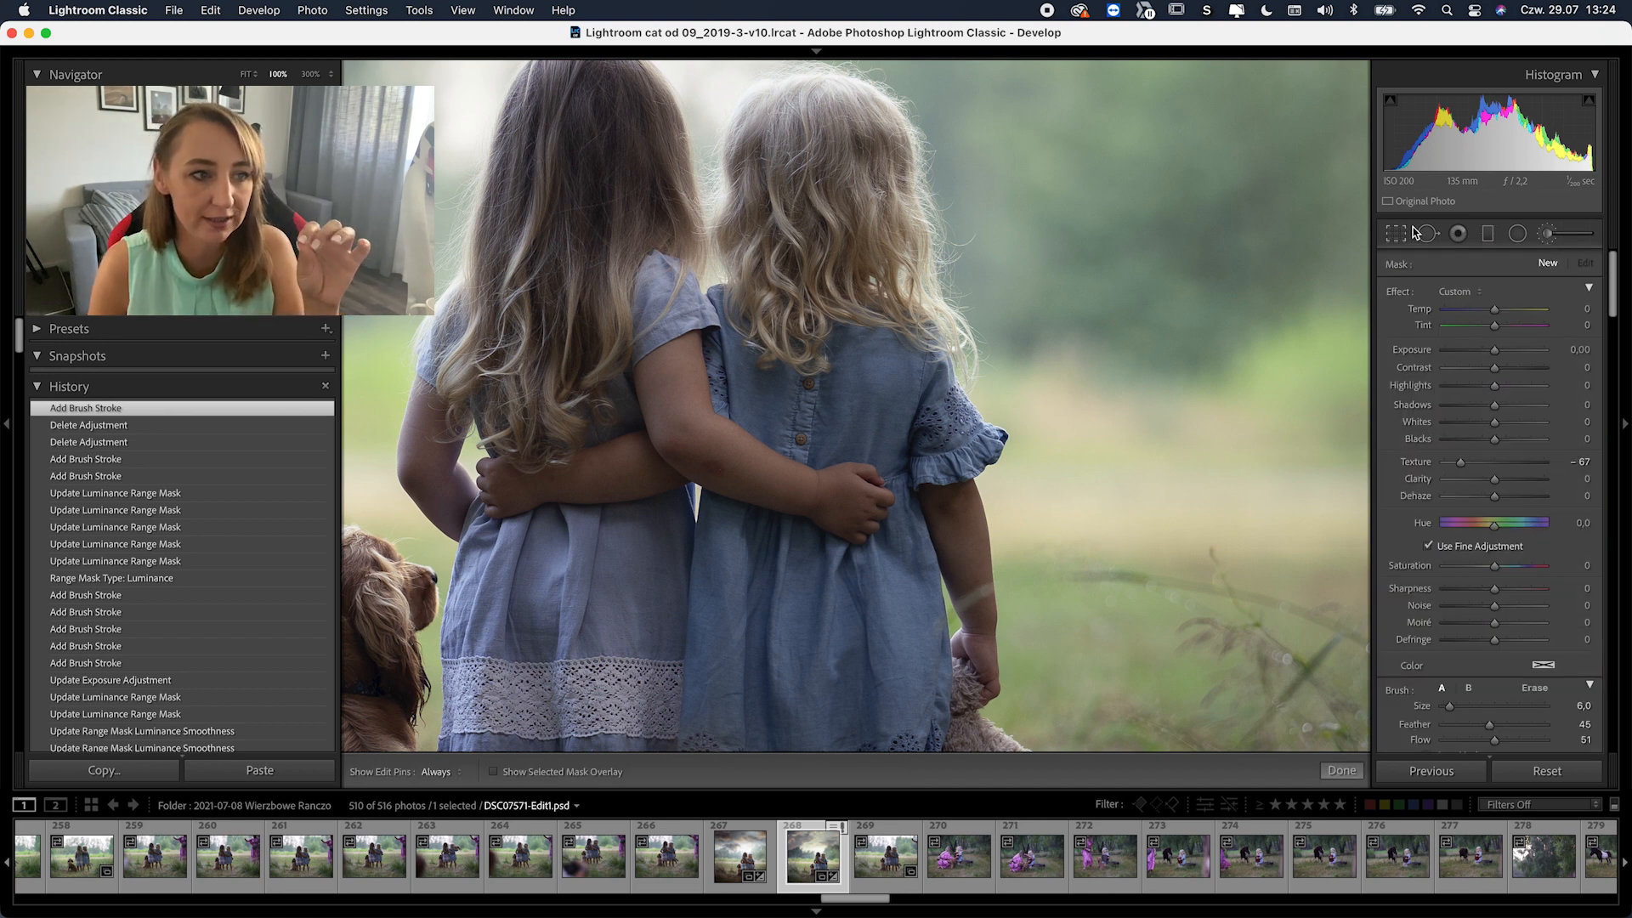
pyautogui.doubleClick(1394, 294)
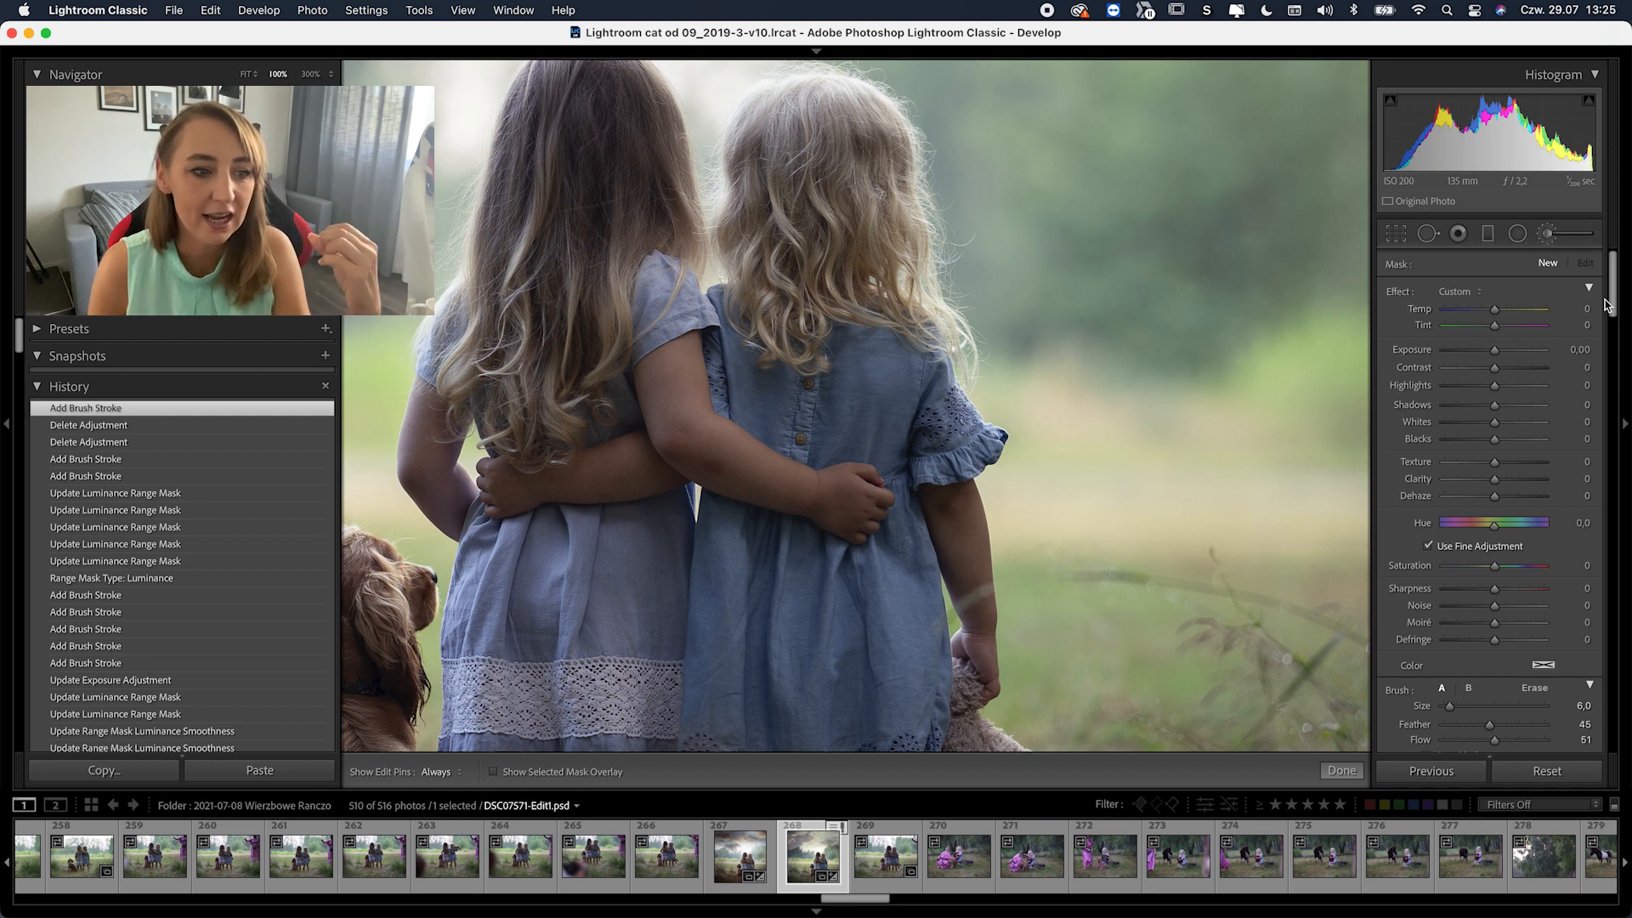
# Set the brush exposure to −0.63 and paint over the shadowed folds of the blonde girl's blue dress
pyautogui.scroll(-5, 1614, 303)
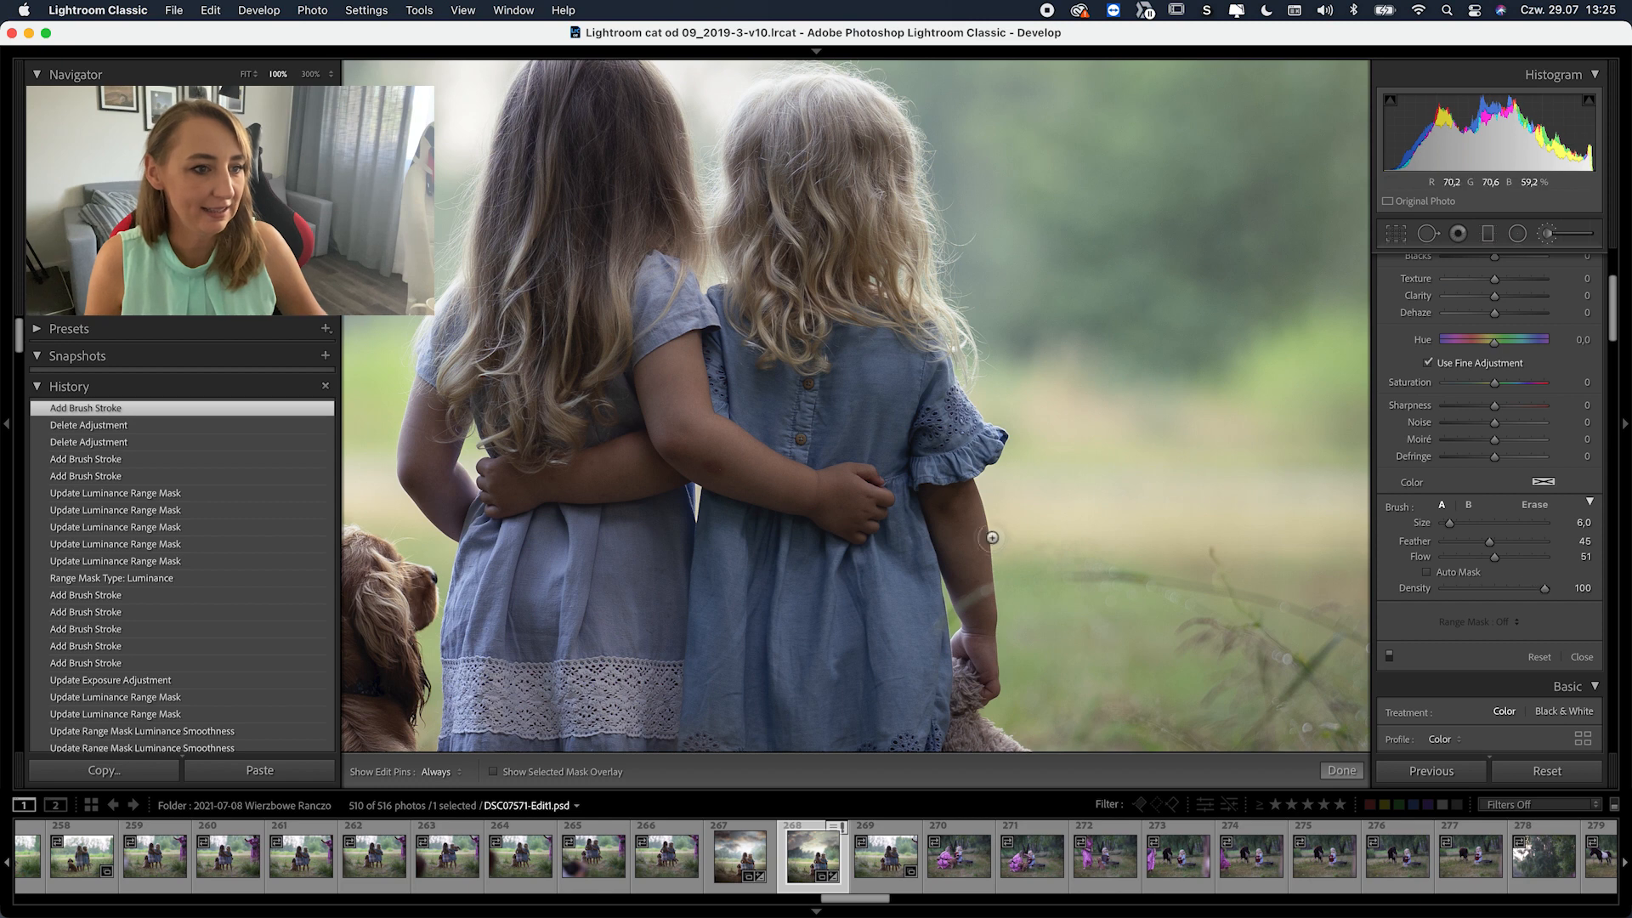
pyautogui.scroll(5, 1593, 340)
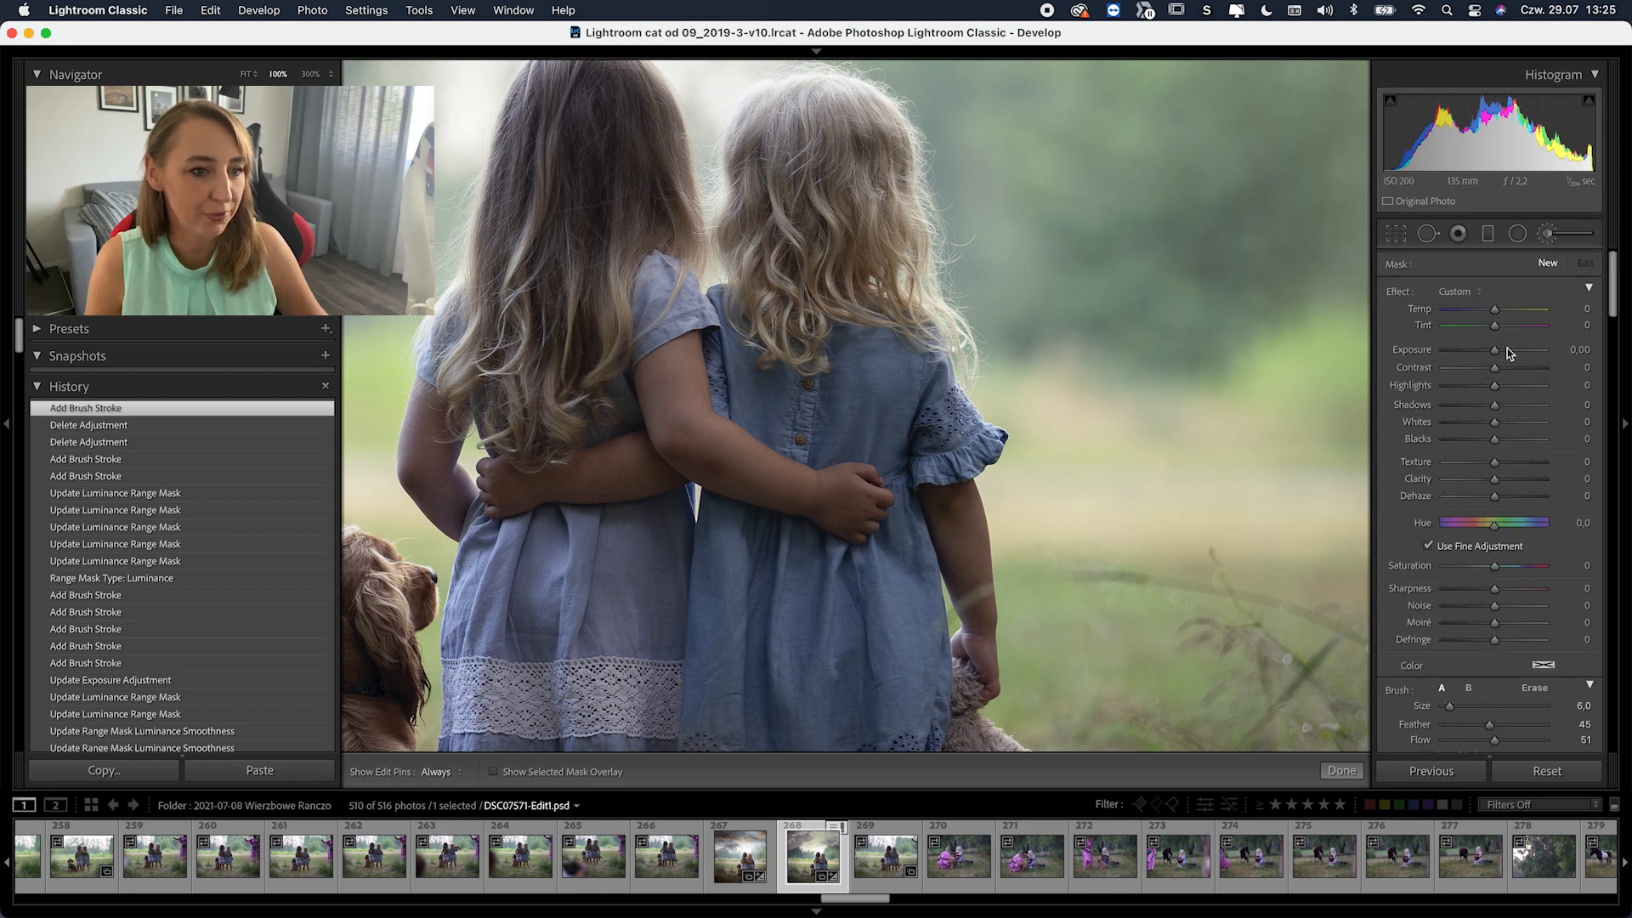
pyautogui.moveTo(1494, 351); pyautogui.dragTo(1485, 355)
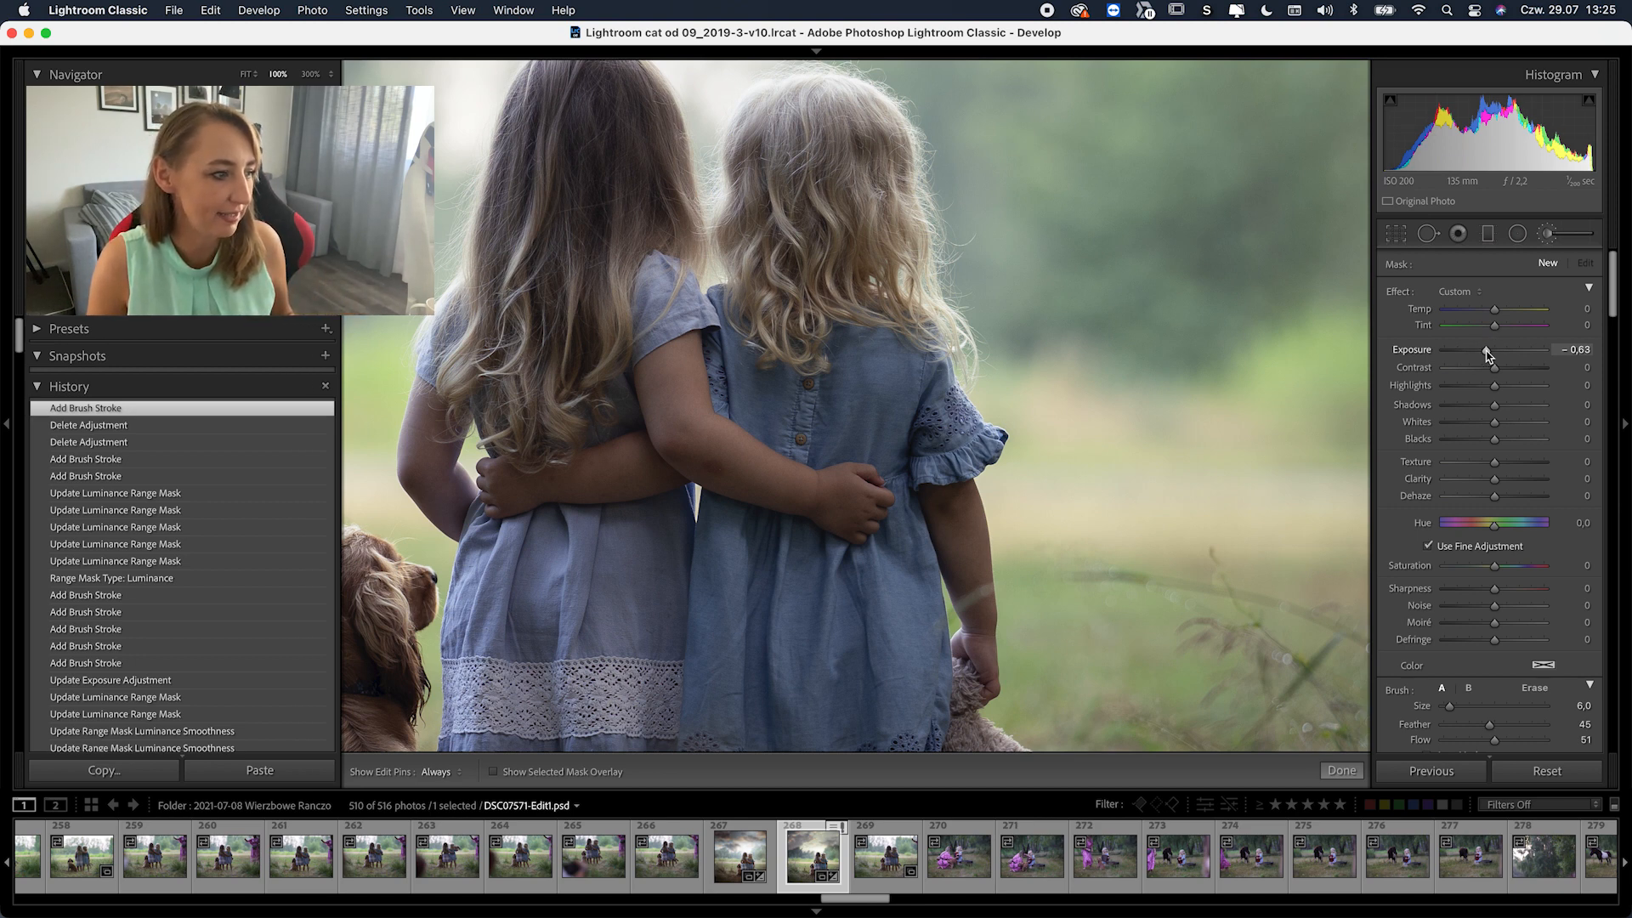
pyautogui.press('h')
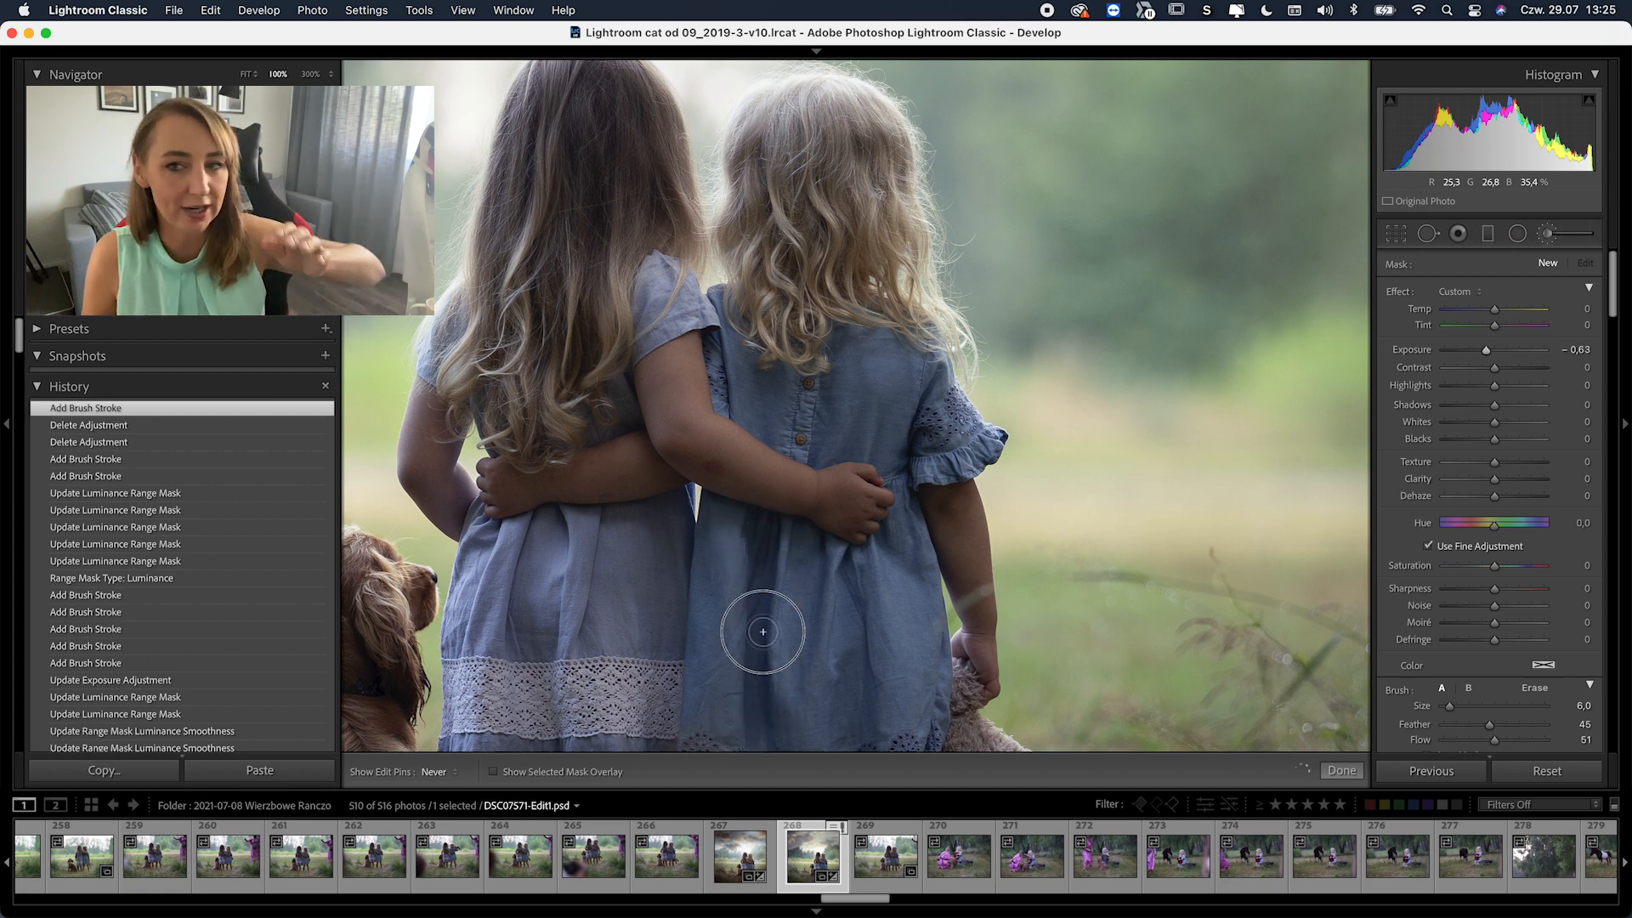
pyautogui.moveTo(764, 604); pyautogui.dragTo(769, 535)
pyautogui.press('h')
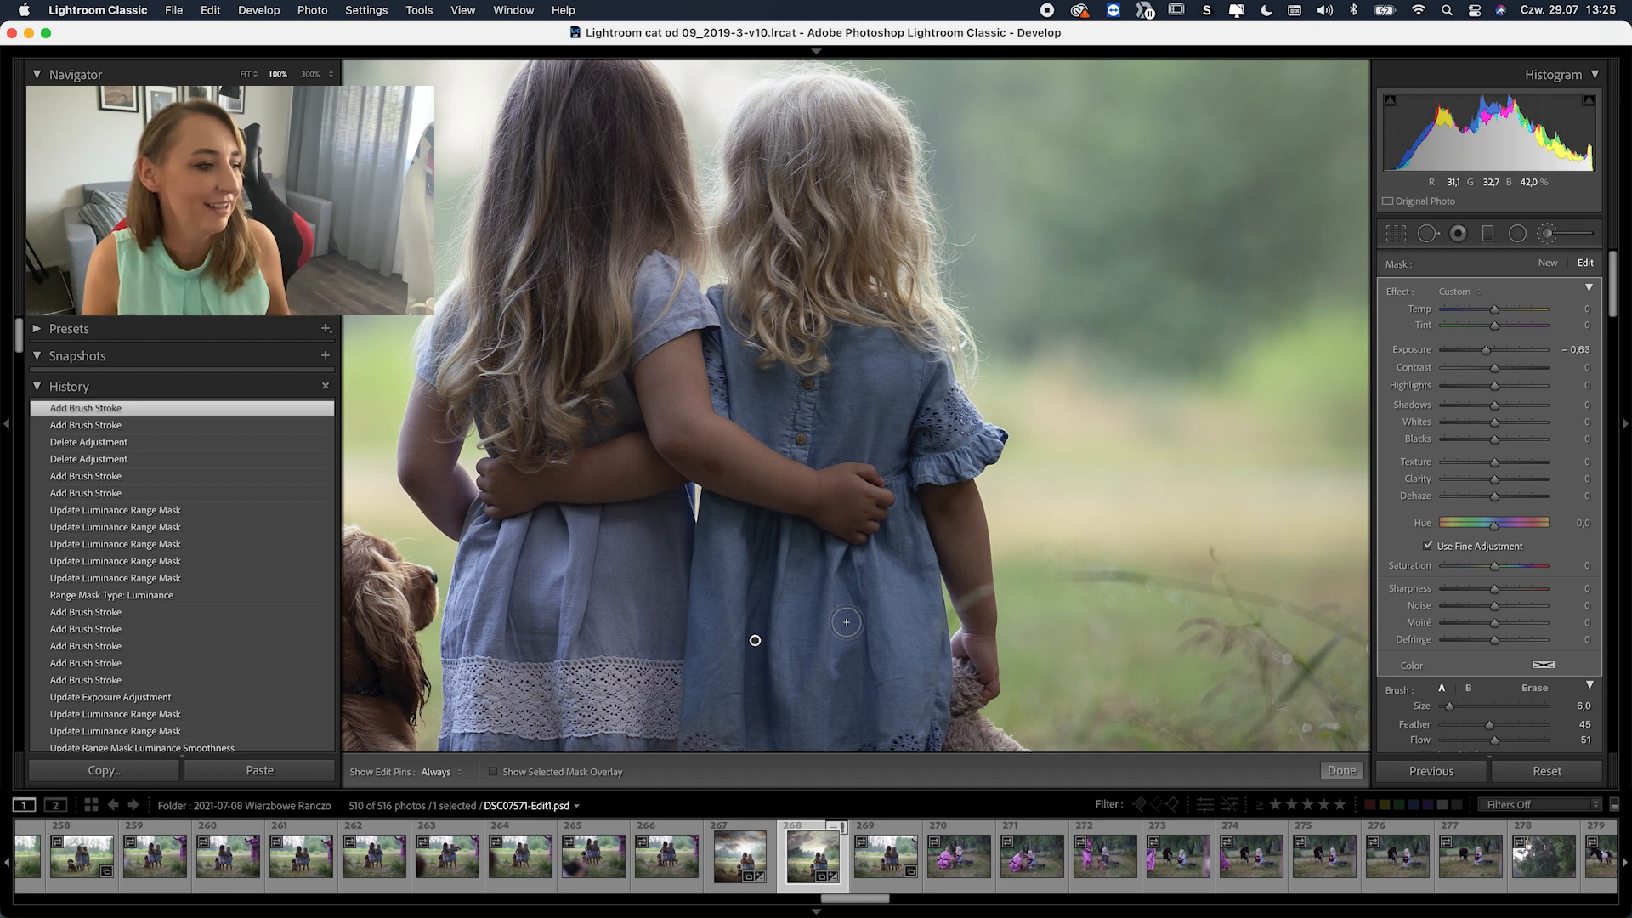
pyautogui.press('h')
pyautogui.click(843, 722)
pyautogui.press('h')
# Paint darkening strokes down the skirt folds of the taller girl's lavender dress
pyautogui.moveTo(843, 722)
pyautogui.mouseDown()
pyautogui.moveTo(639, 432)
pyautogui.moveTo(838, 523)
pyautogui.moveTo(850, 465)
pyautogui.mouseUp()
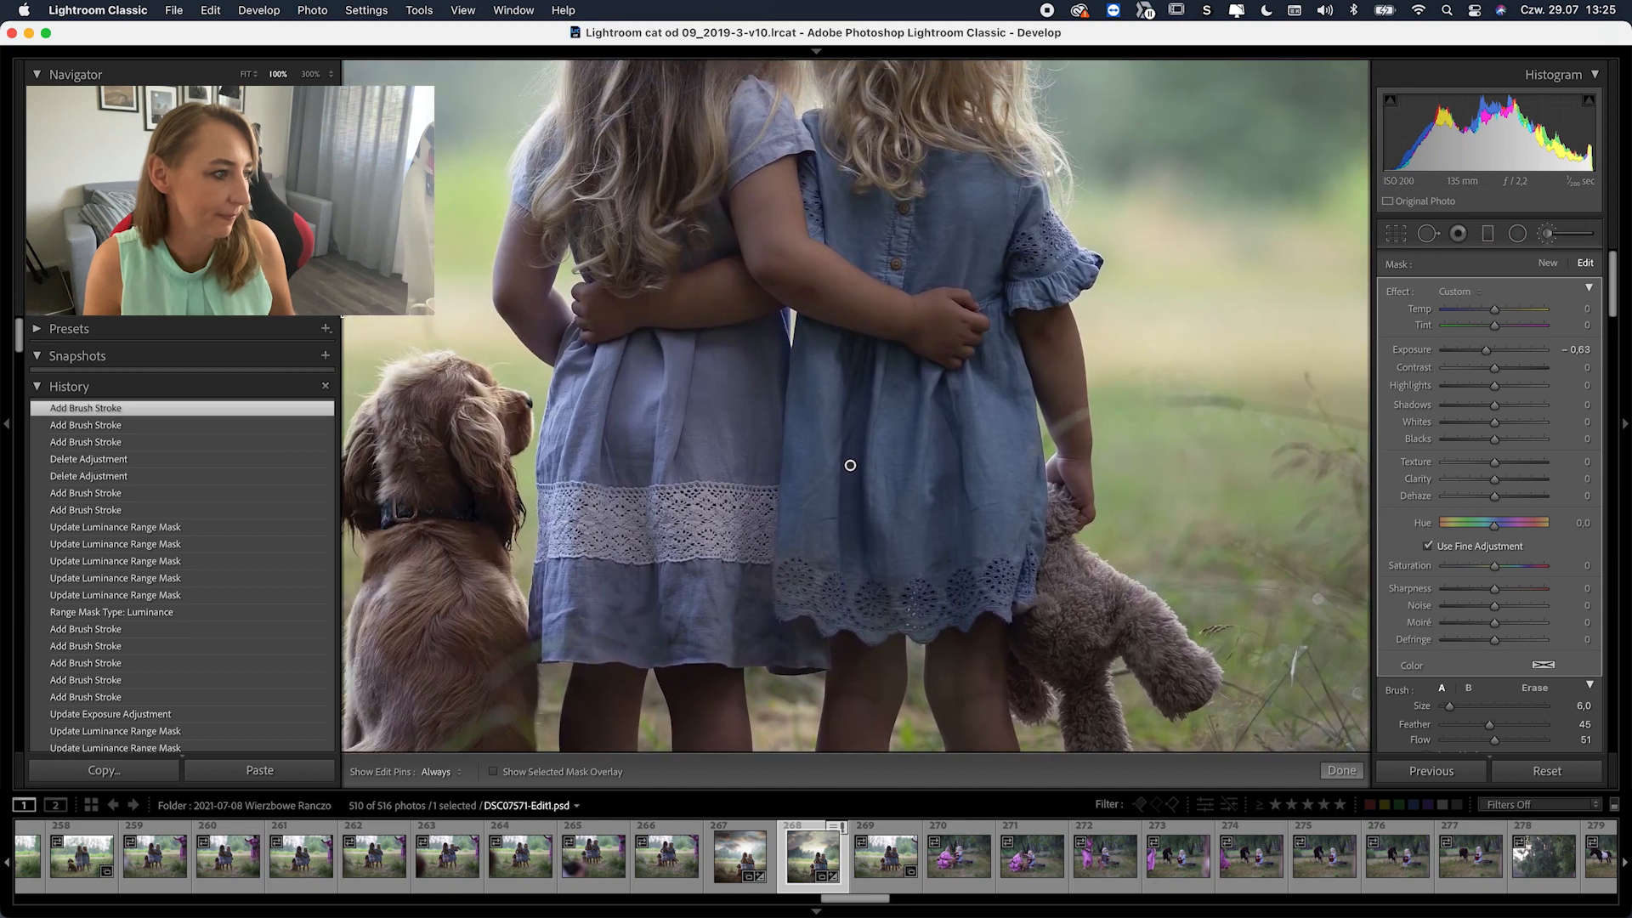
pyautogui.press('h')
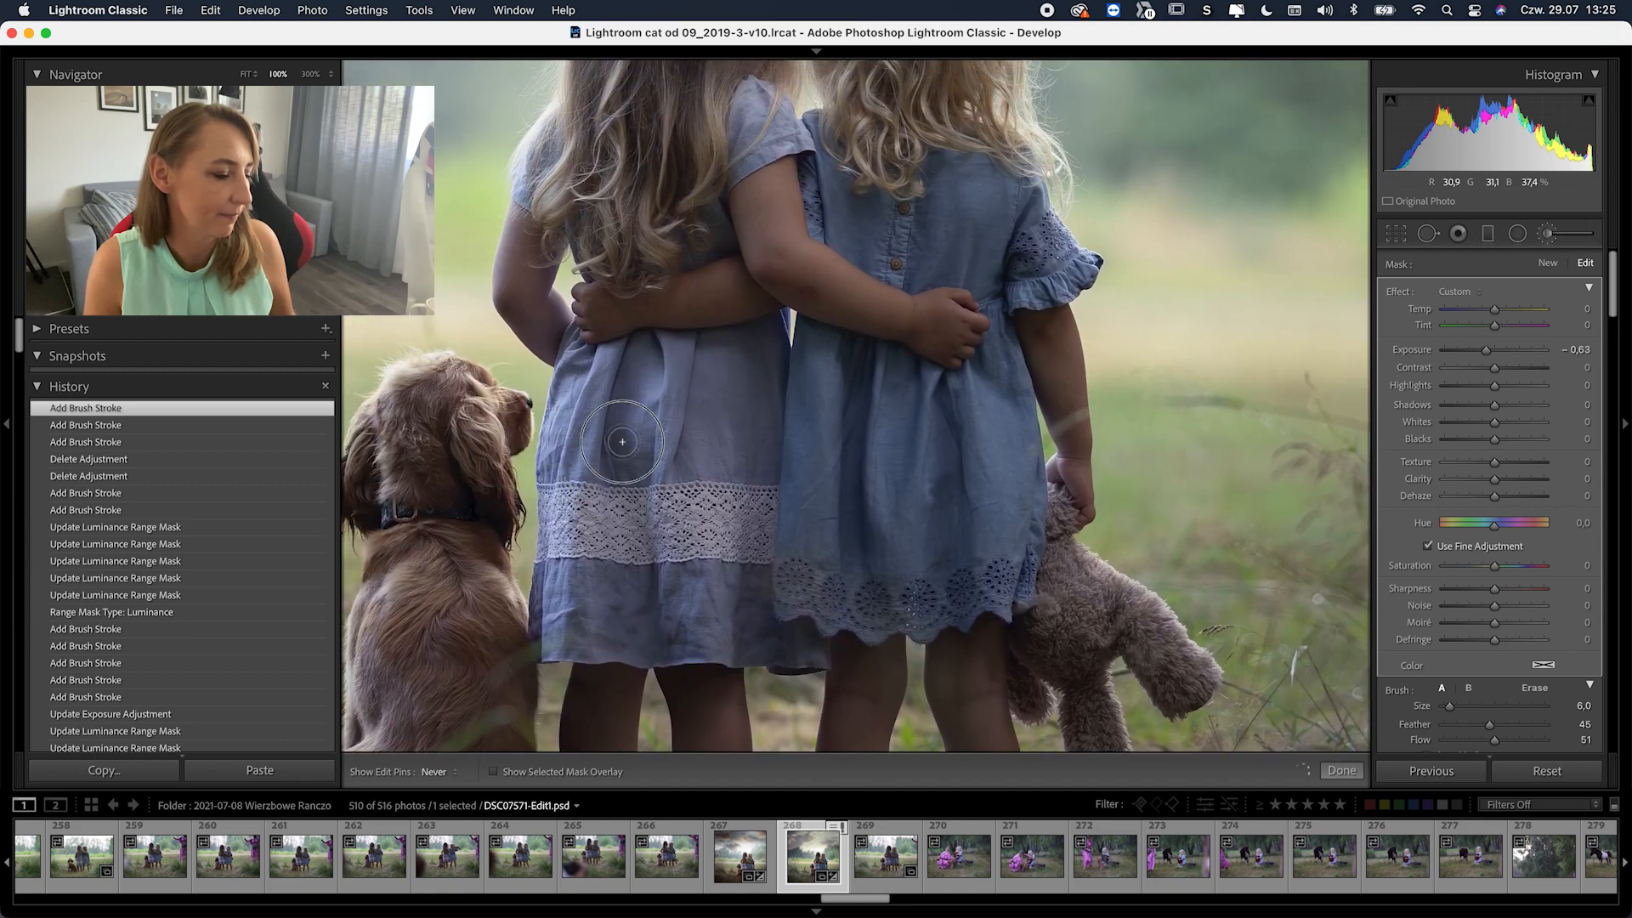
pyautogui.moveTo(656, 338); pyautogui.dragTo(633, 536)
pyautogui.moveTo(677, 476)
pyautogui.mouseDown()
pyautogui.moveTo(706, 333)
pyautogui.moveTo(752, 472)
pyautogui.mouseUp()
pyautogui.click(758, 582)
pyautogui.press('h')
# Paint a short darkening stroke on the bright sky above the girls' heads
pyautogui.moveTo(849, 462)
pyautogui.mouseDown()
pyautogui.moveTo(706, 499)
pyautogui.moveTo(855, 676)
pyautogui.mouseUp()
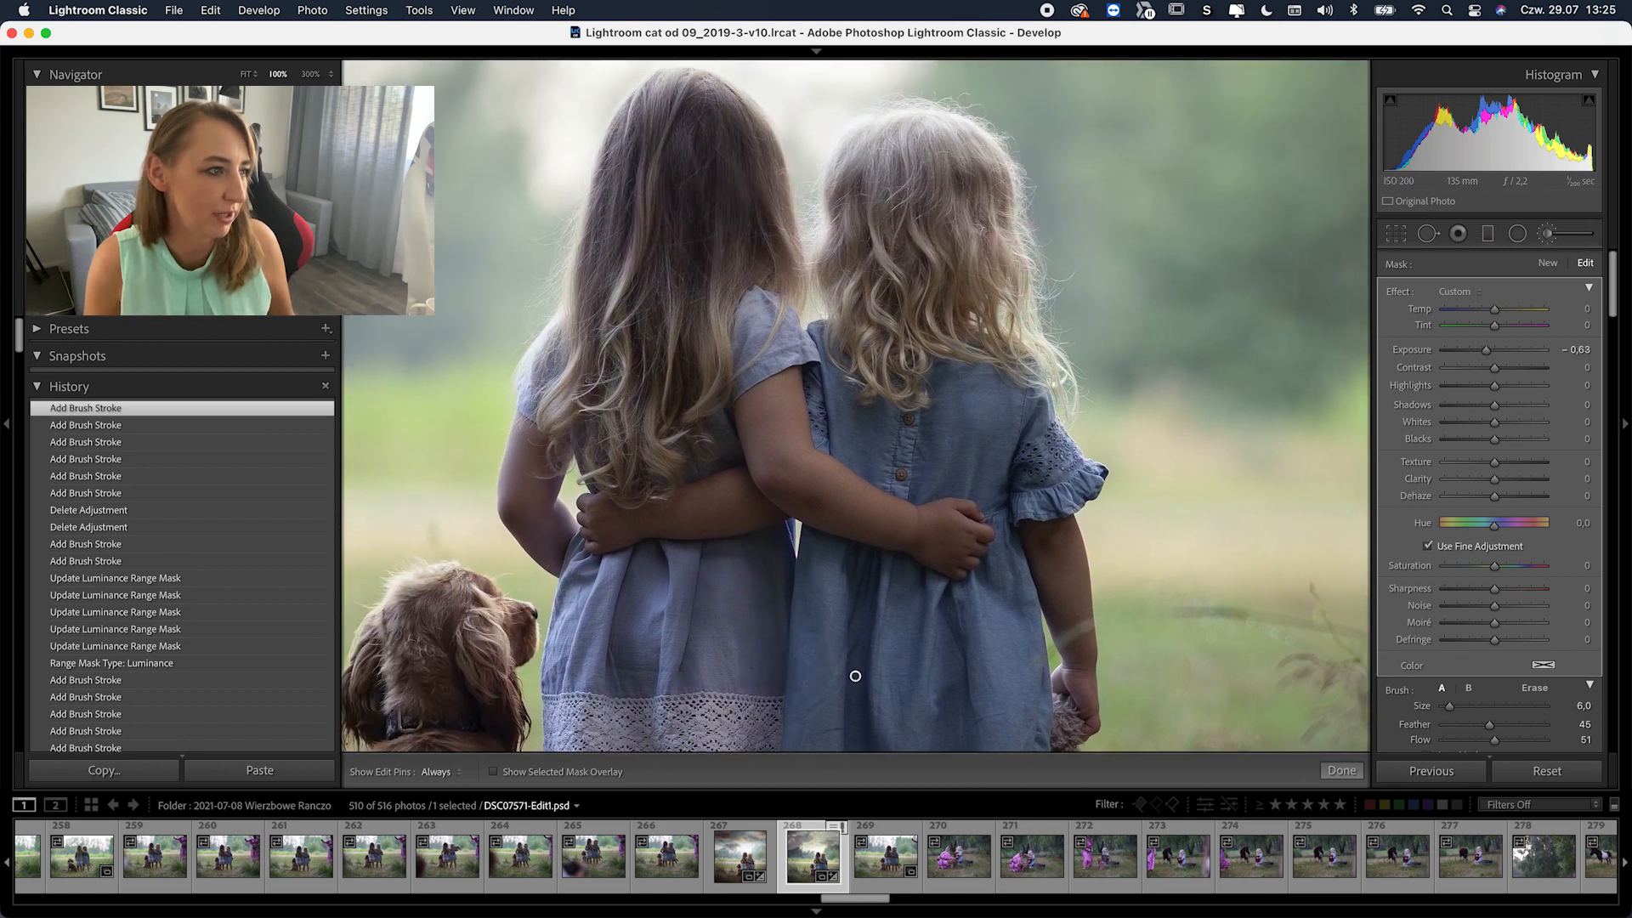
pyautogui.scroll(5, 855, 675)
pyautogui.press('h')
pyautogui.moveTo(744, 193)
pyautogui.mouseDown()
pyautogui.moveTo(784, 184)
pyautogui.moveTo(779, 145)
pyautogui.moveTo(786, 204)
pyautogui.moveTo(864, 182)
pyautogui.mouseUp()
pyautogui.press('h')
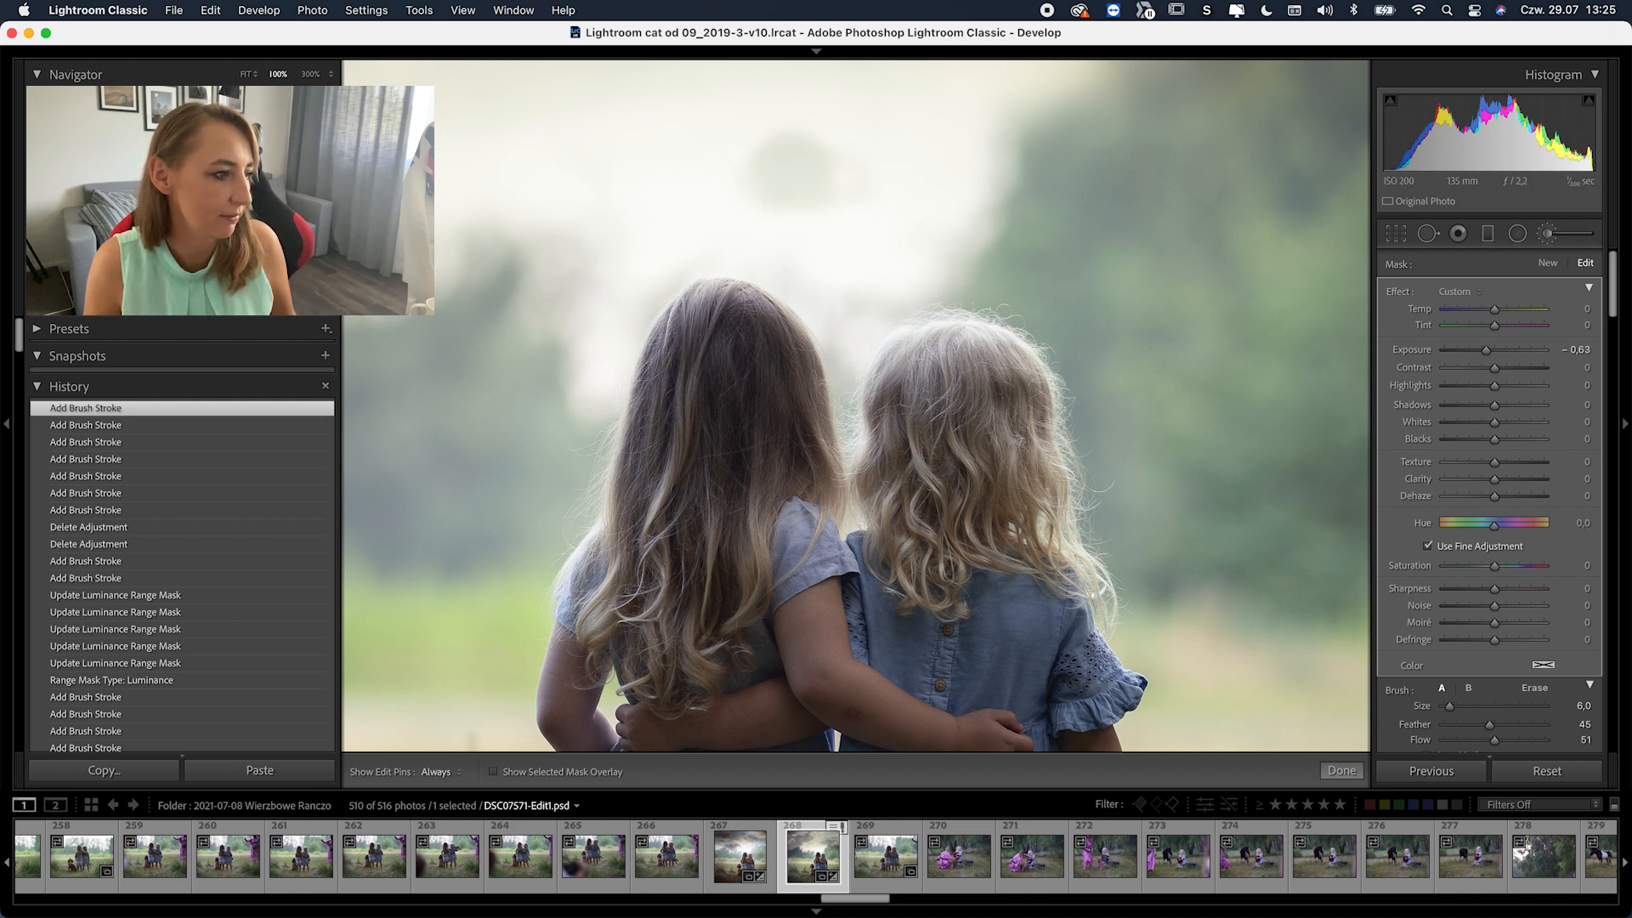
# Add more exposure brush strokes to the taller girl's skirt, including the folds below her waist and along the skirt's outer edge
pyautogui.scroll(-8, 685, 583)
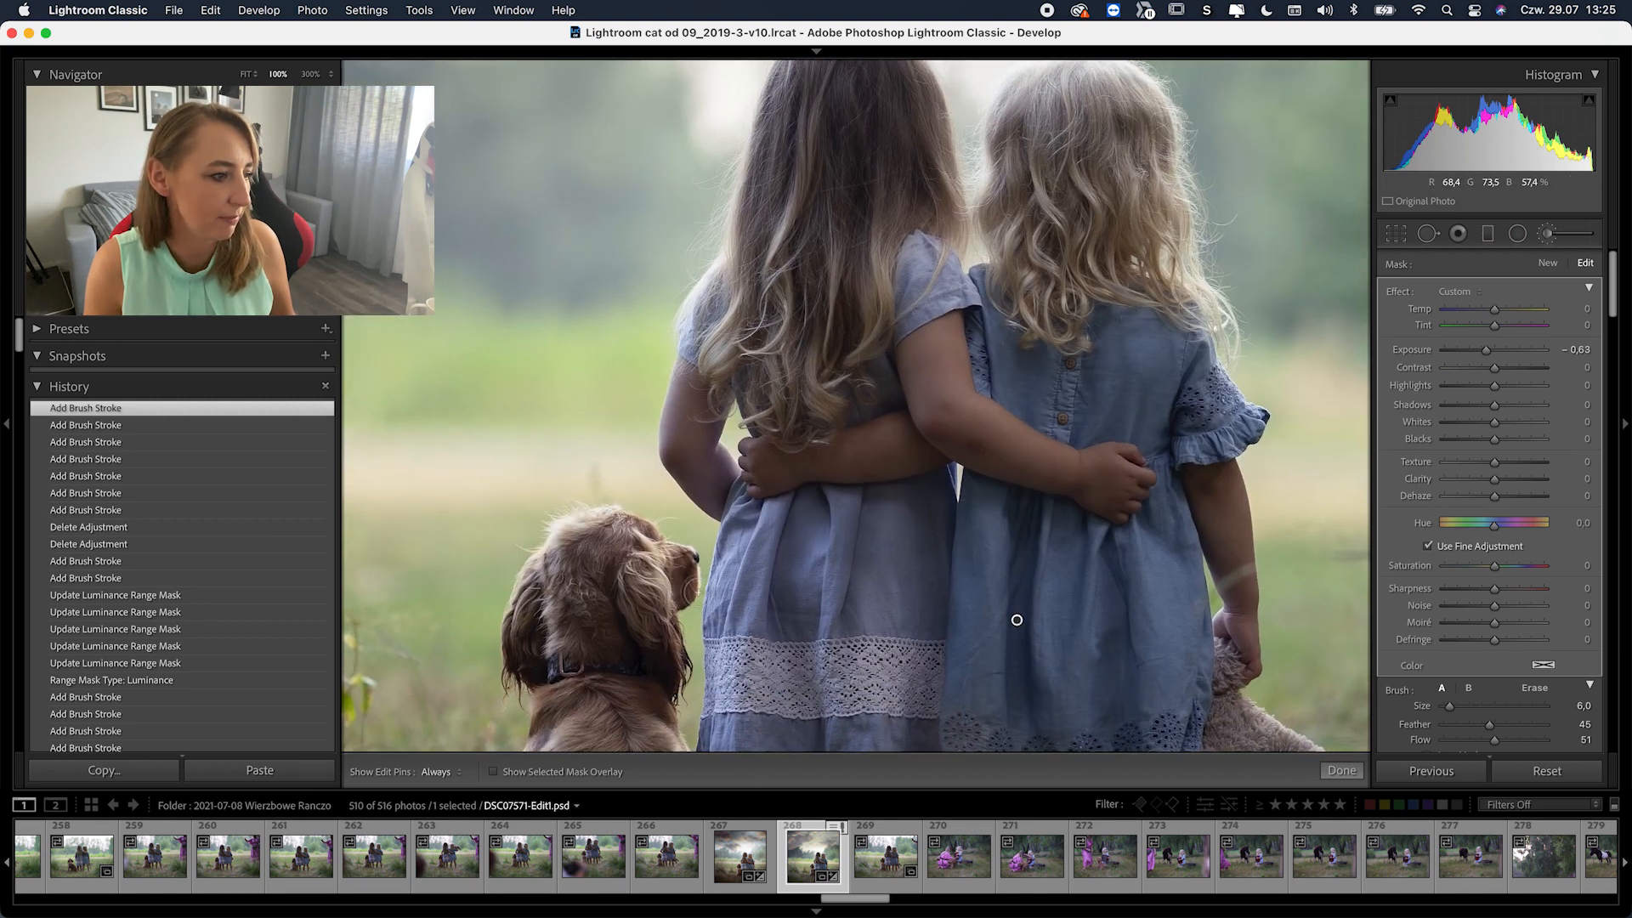
pyautogui.press('h')
pyautogui.moveTo(788, 599); pyautogui.dragTo(803, 722)
pyautogui.press('h')
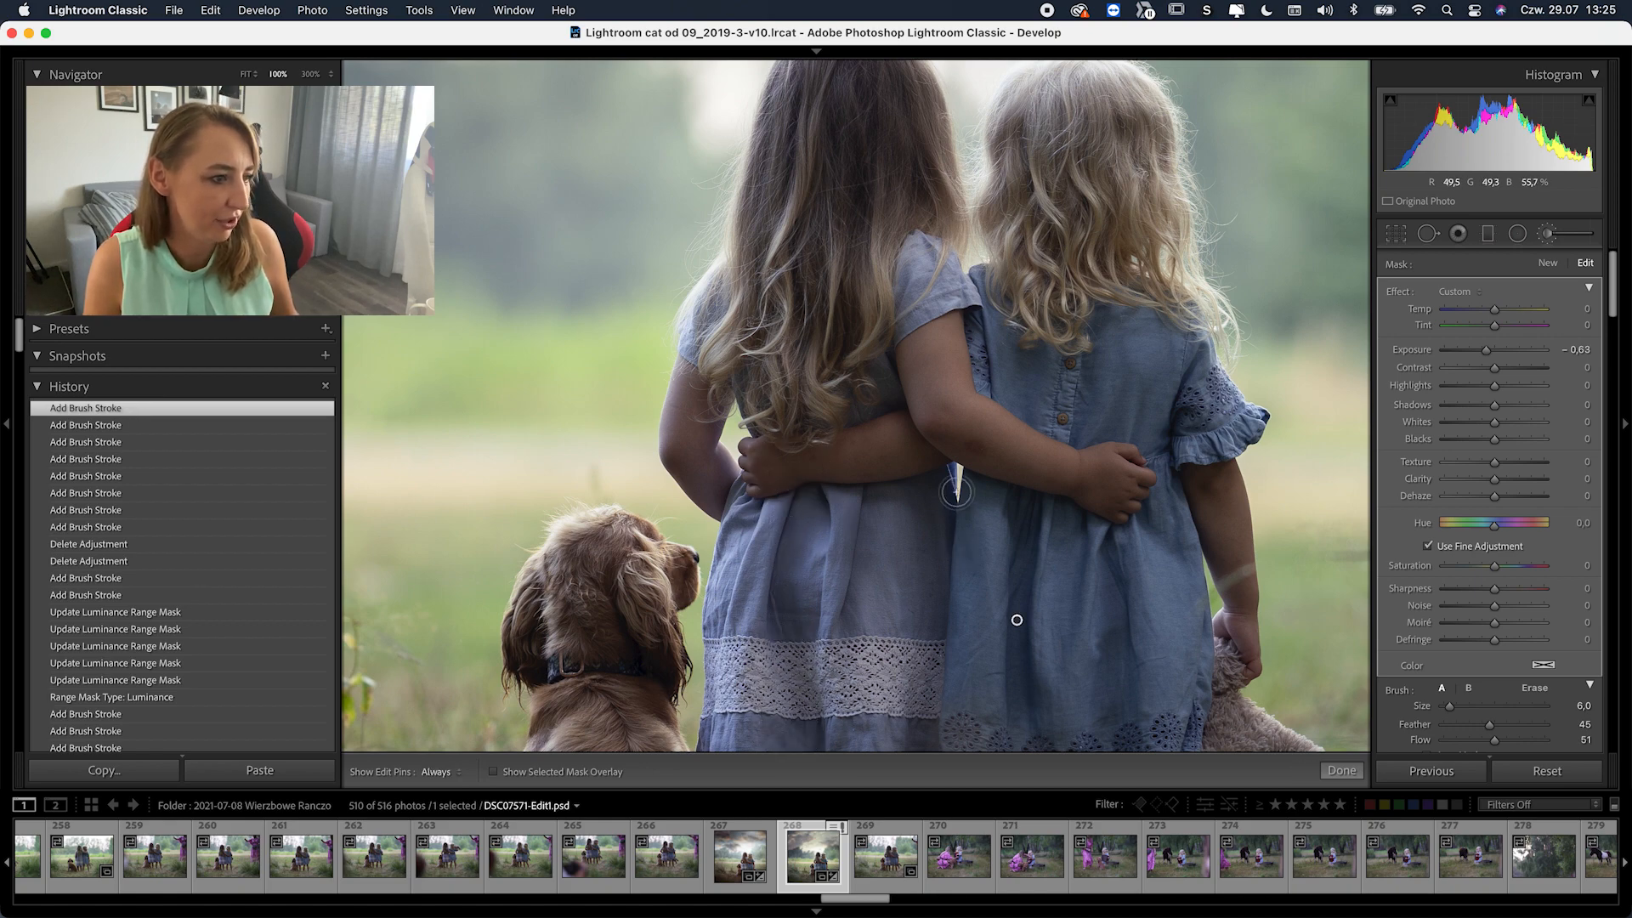
pyautogui.scroll(-5, 956, 491)
pyautogui.hscroll(-4, 956, 491)
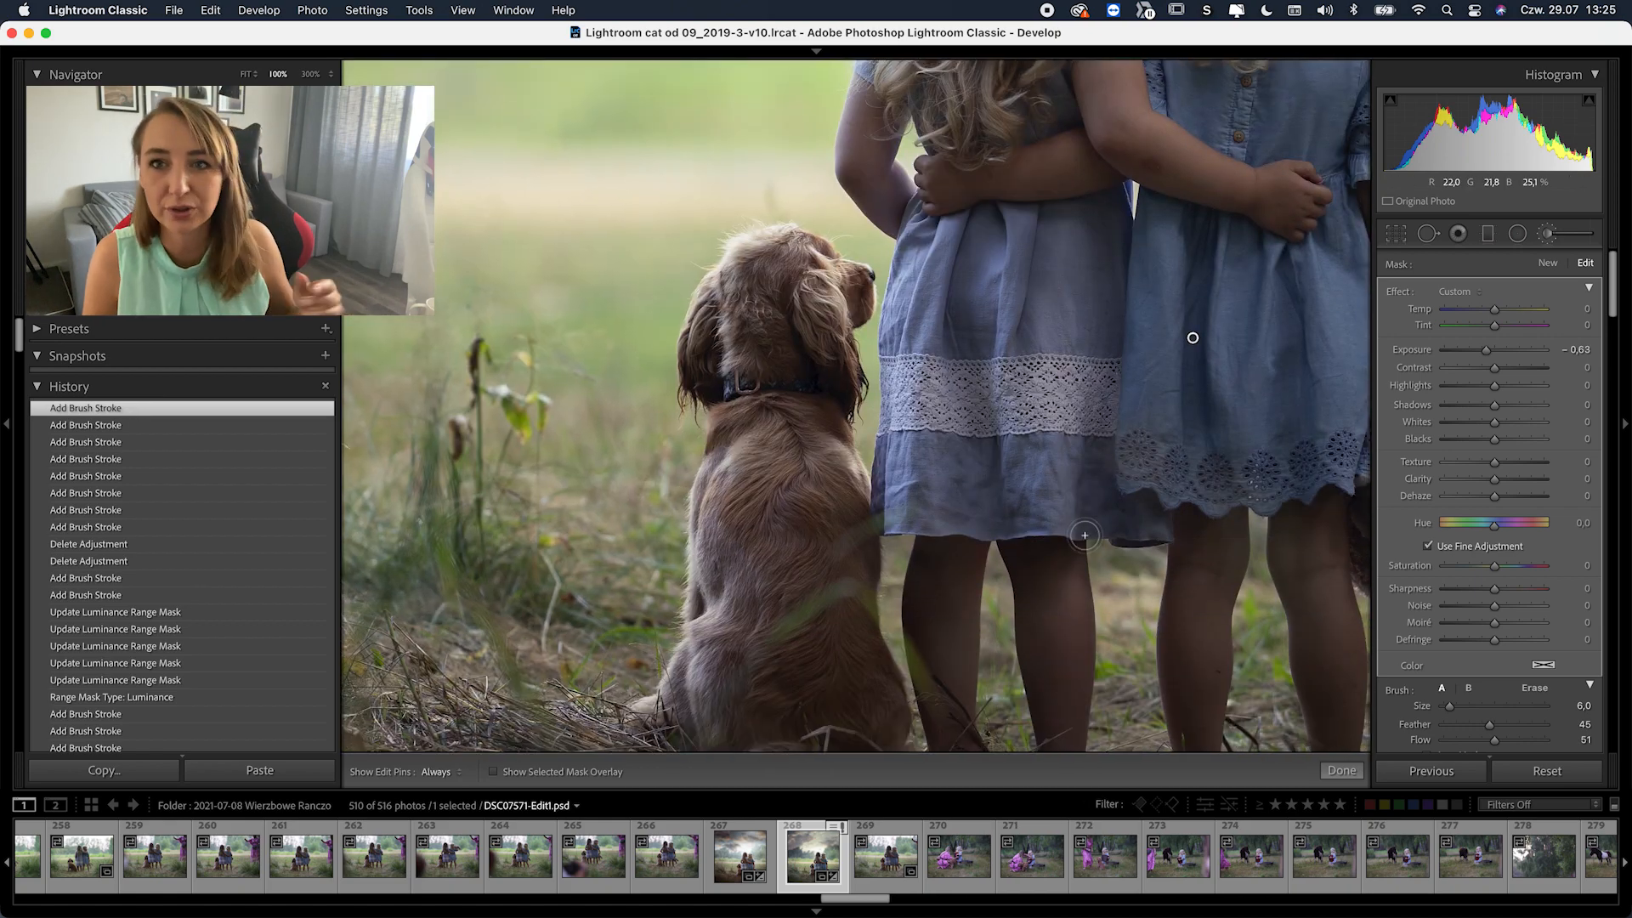
pyautogui.moveTo(986, 275); pyautogui.dragTo(986, 294)
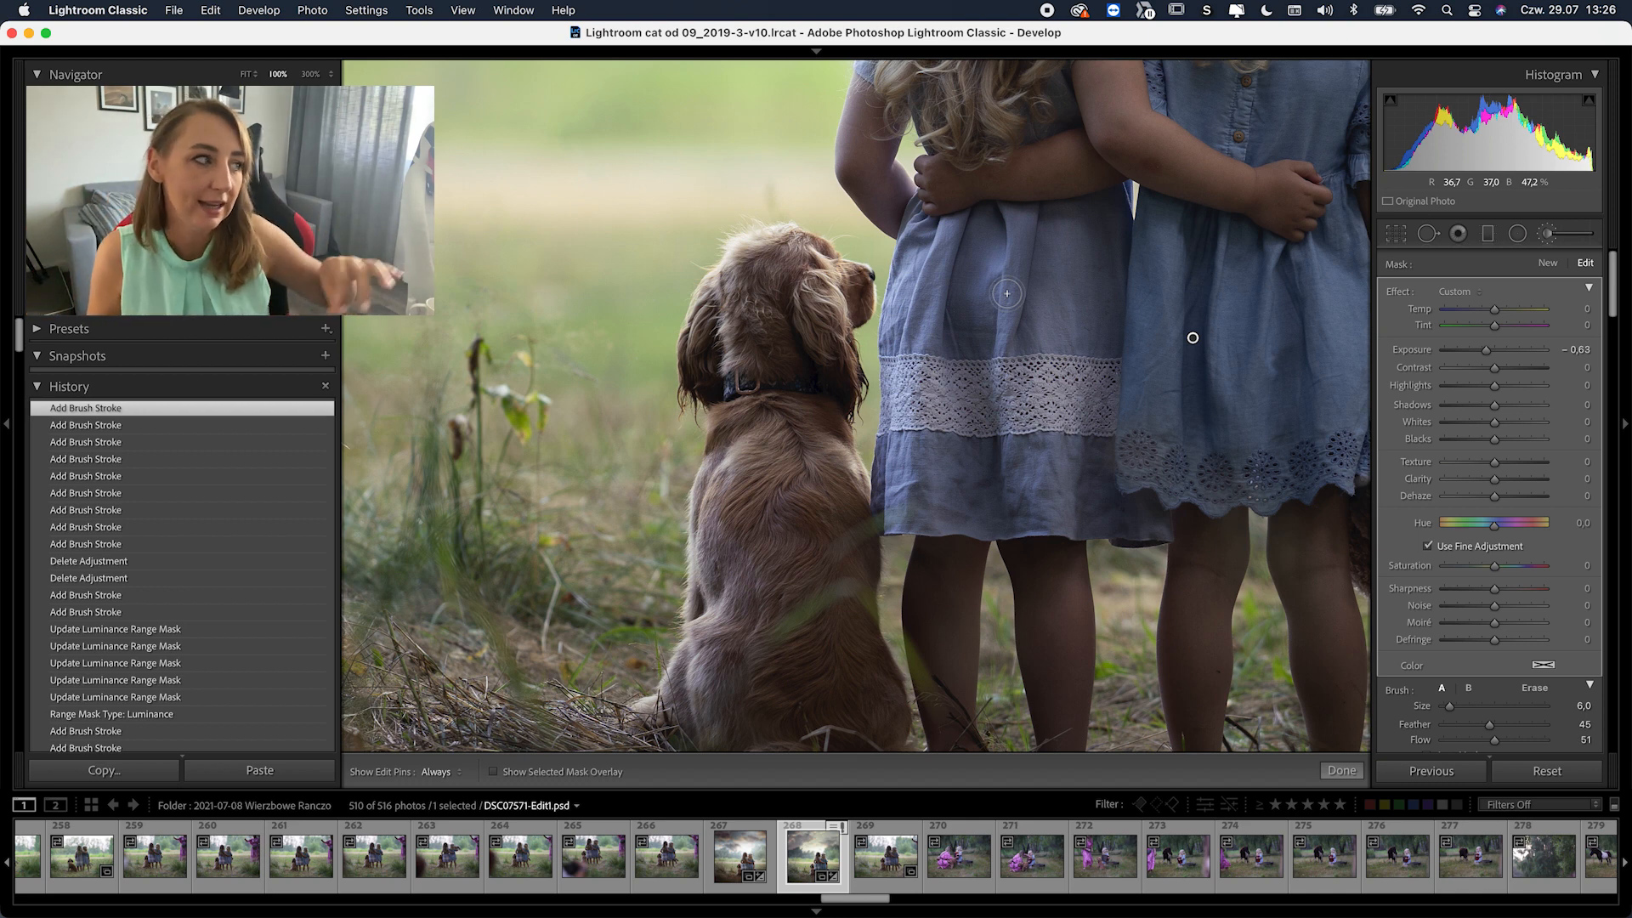
pyautogui.press('h')
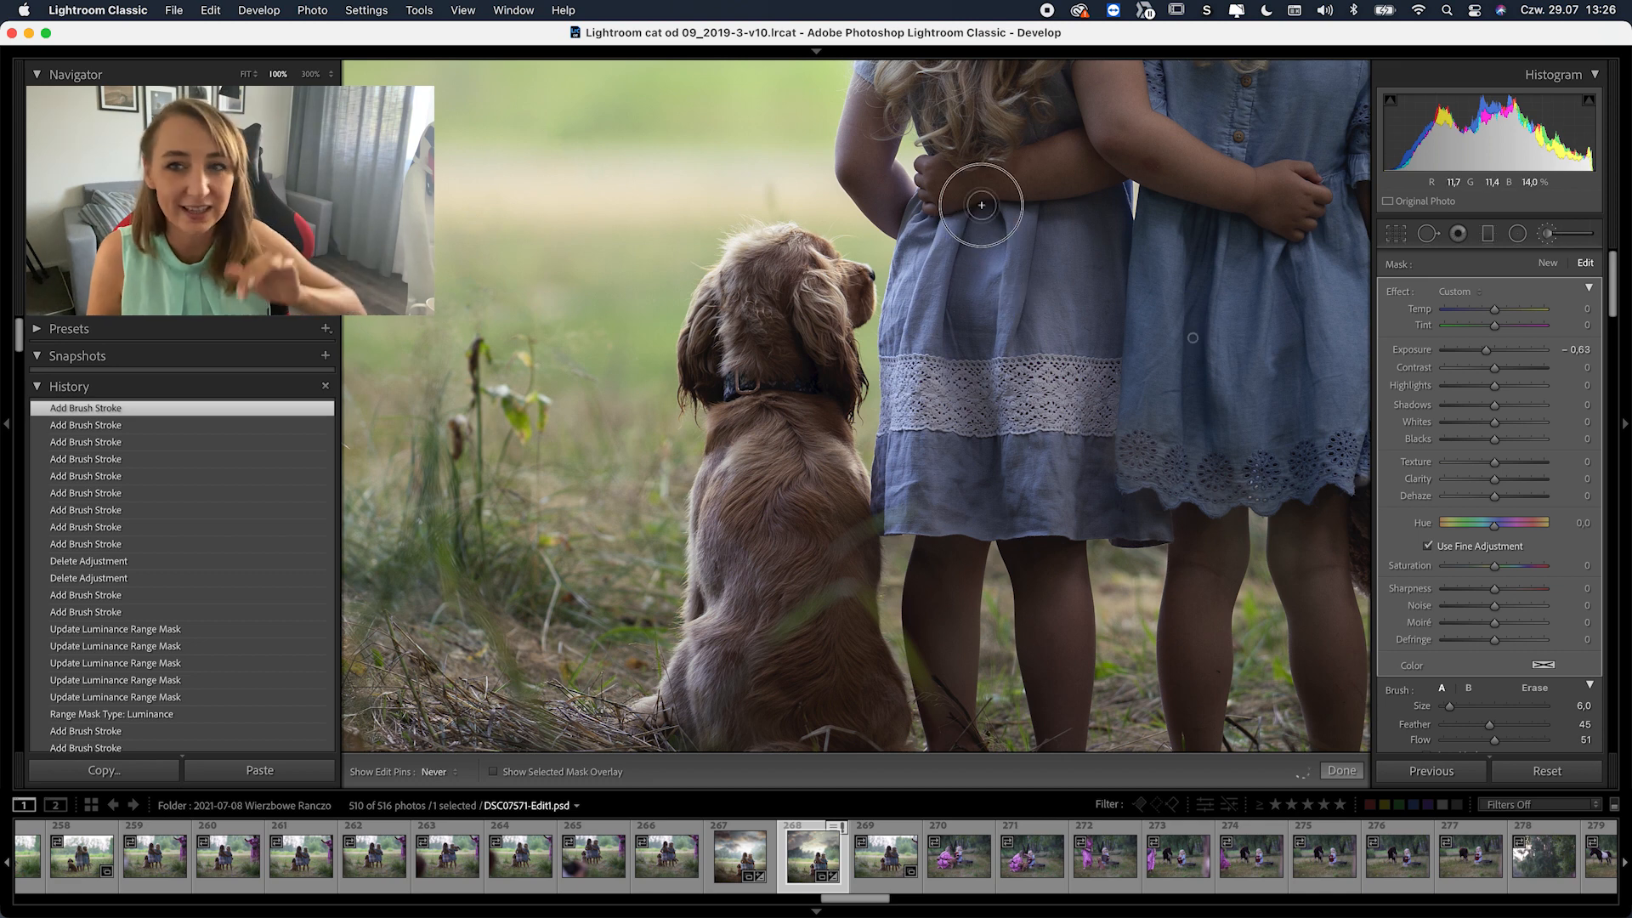
pyautogui.moveTo(969, 319)
pyautogui.mouseDown()
pyautogui.moveTo(957, 398)
pyautogui.moveTo(949, 327)
pyautogui.mouseUp()
pyautogui.moveTo(899, 224)
pyautogui.mouseDown()
pyautogui.moveTo(898, 283)
pyautogui.moveTo(936, 211)
pyautogui.mouseUp()
pyautogui.press('h')
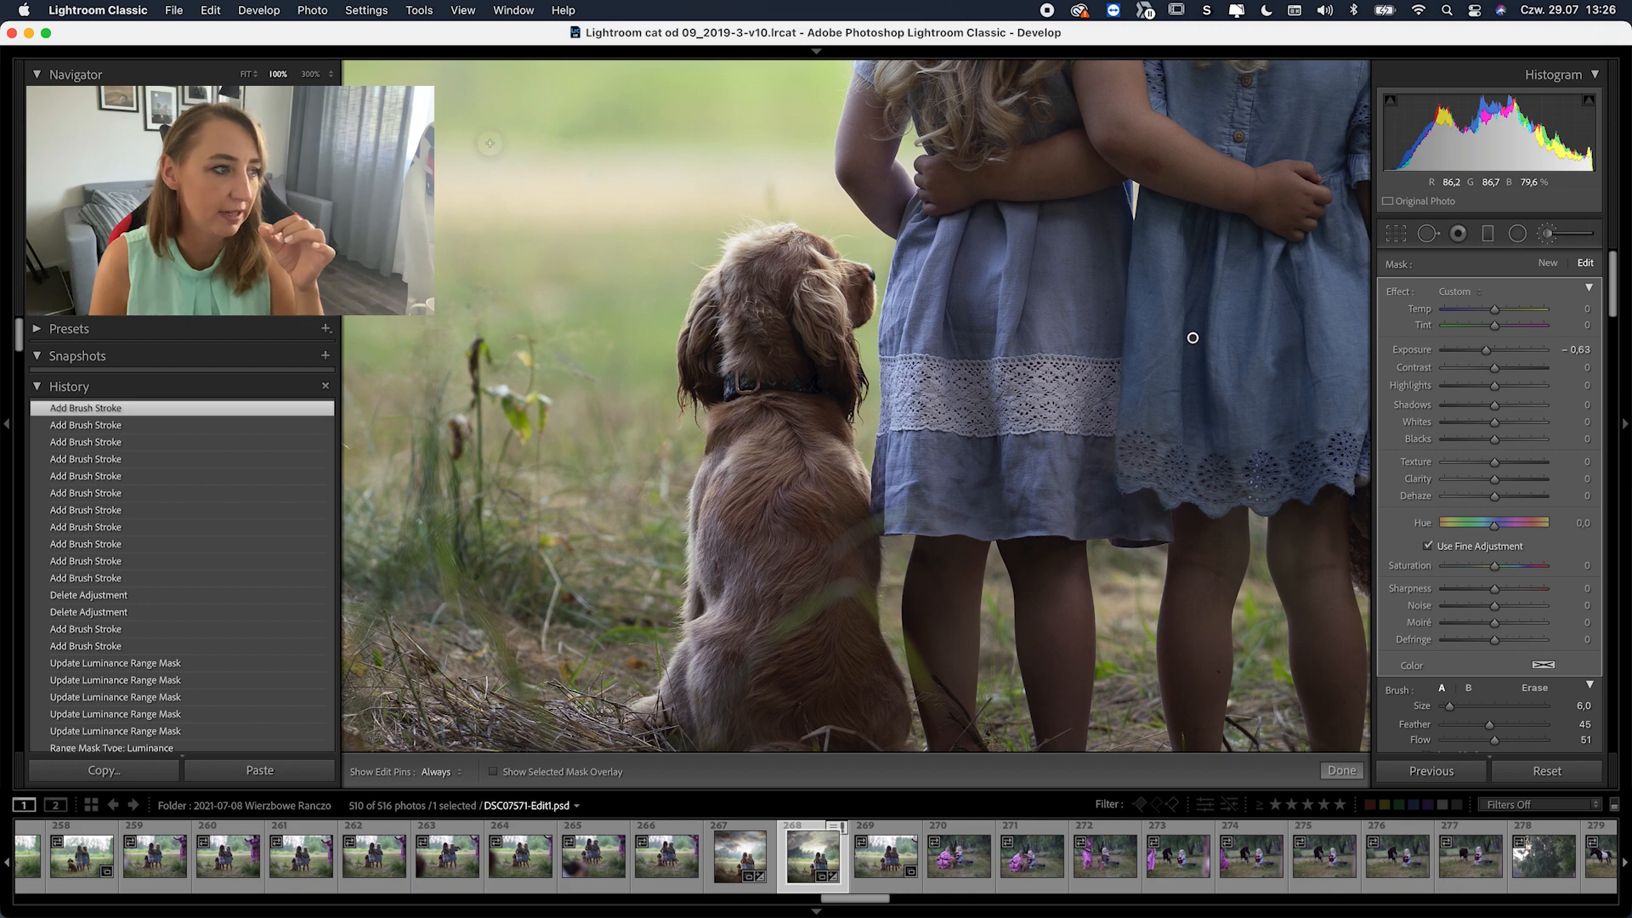
# Paint darkening strokes over the shadowed strands of both girls' hair
pyautogui.moveTo(400, 288); pyautogui.dragTo(449, 260)
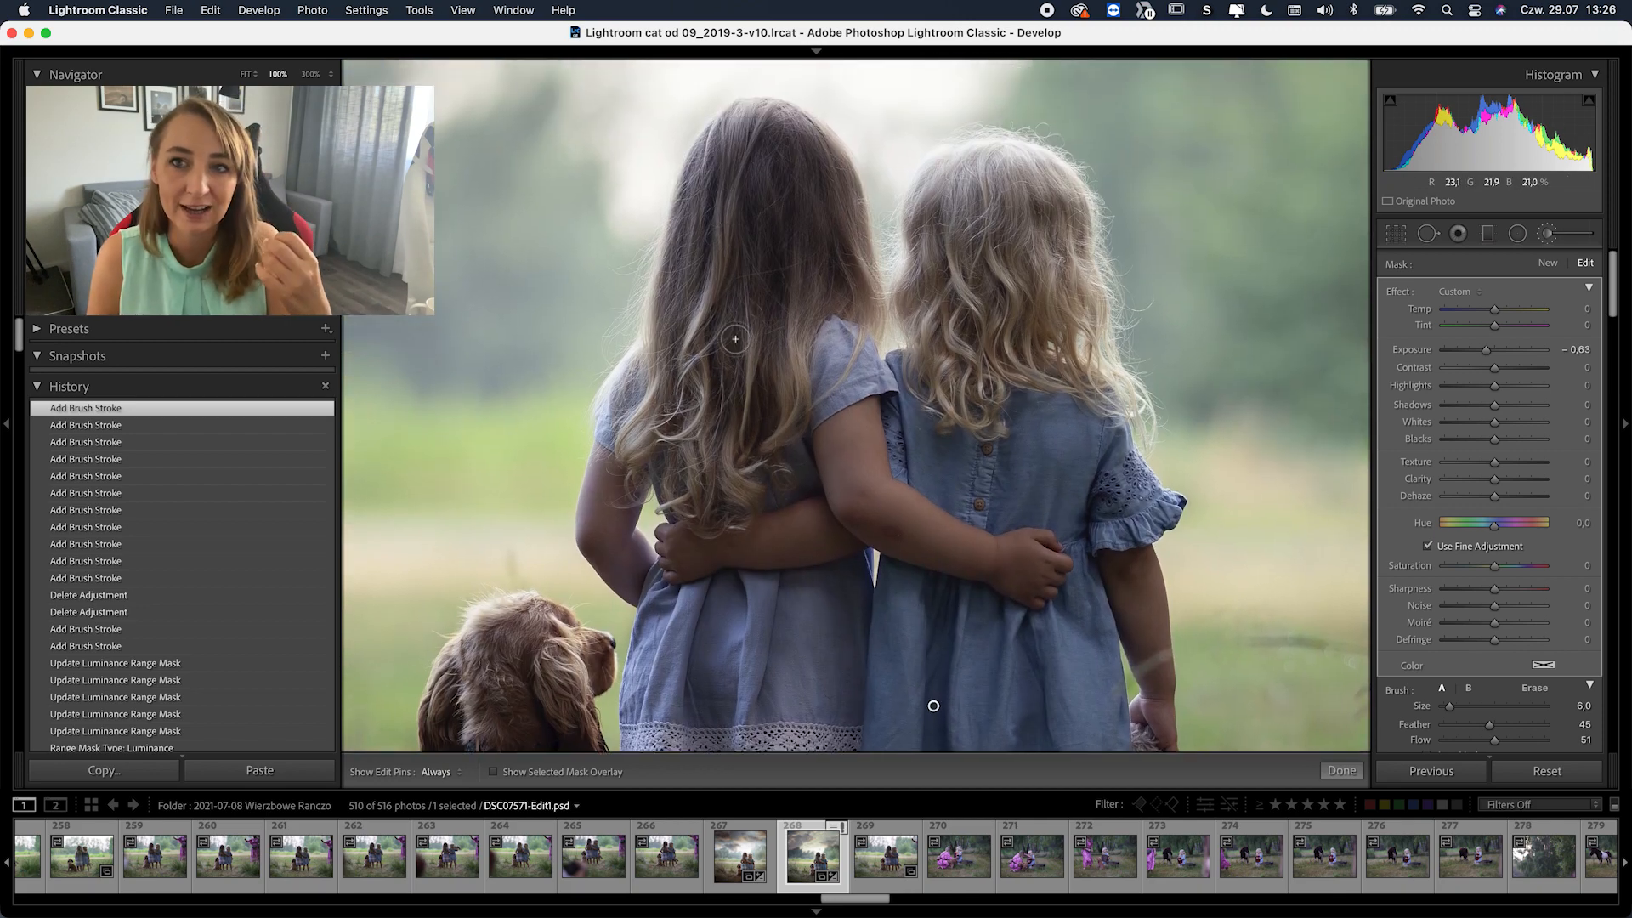
pyautogui.press('h')
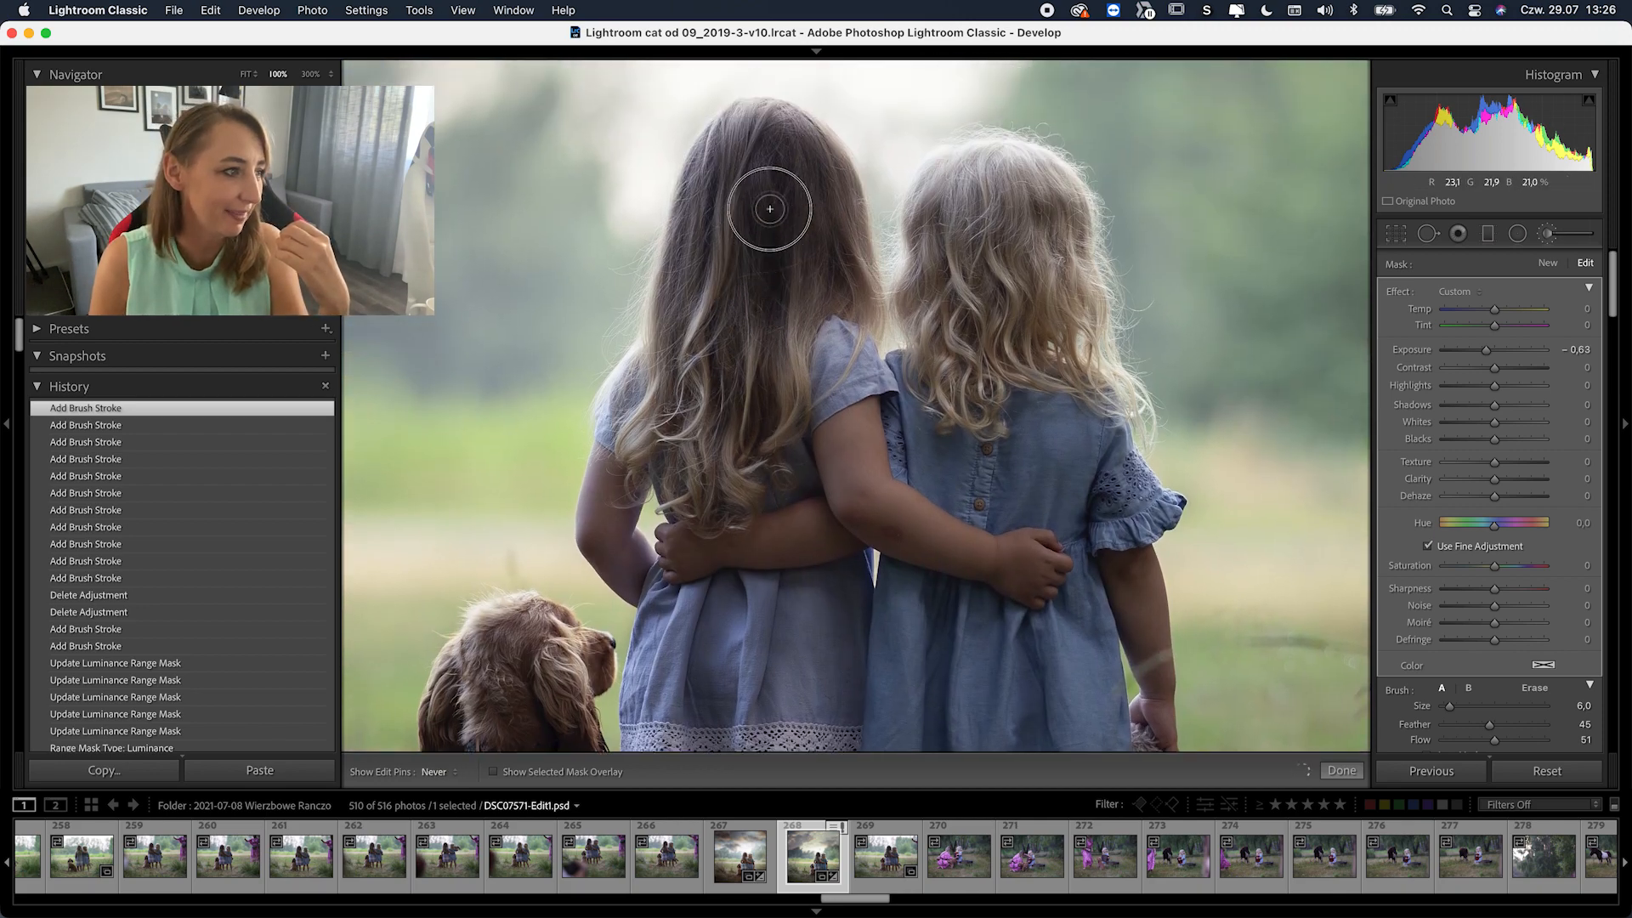
pyautogui.moveTo(764, 161)
pyautogui.mouseDown()
pyautogui.moveTo(706, 240)
pyautogui.moveTo(703, 218)
pyautogui.mouseUp()
pyautogui.press('h')
pyautogui.moveTo(703, 425); pyautogui.dragTo(723, 361)
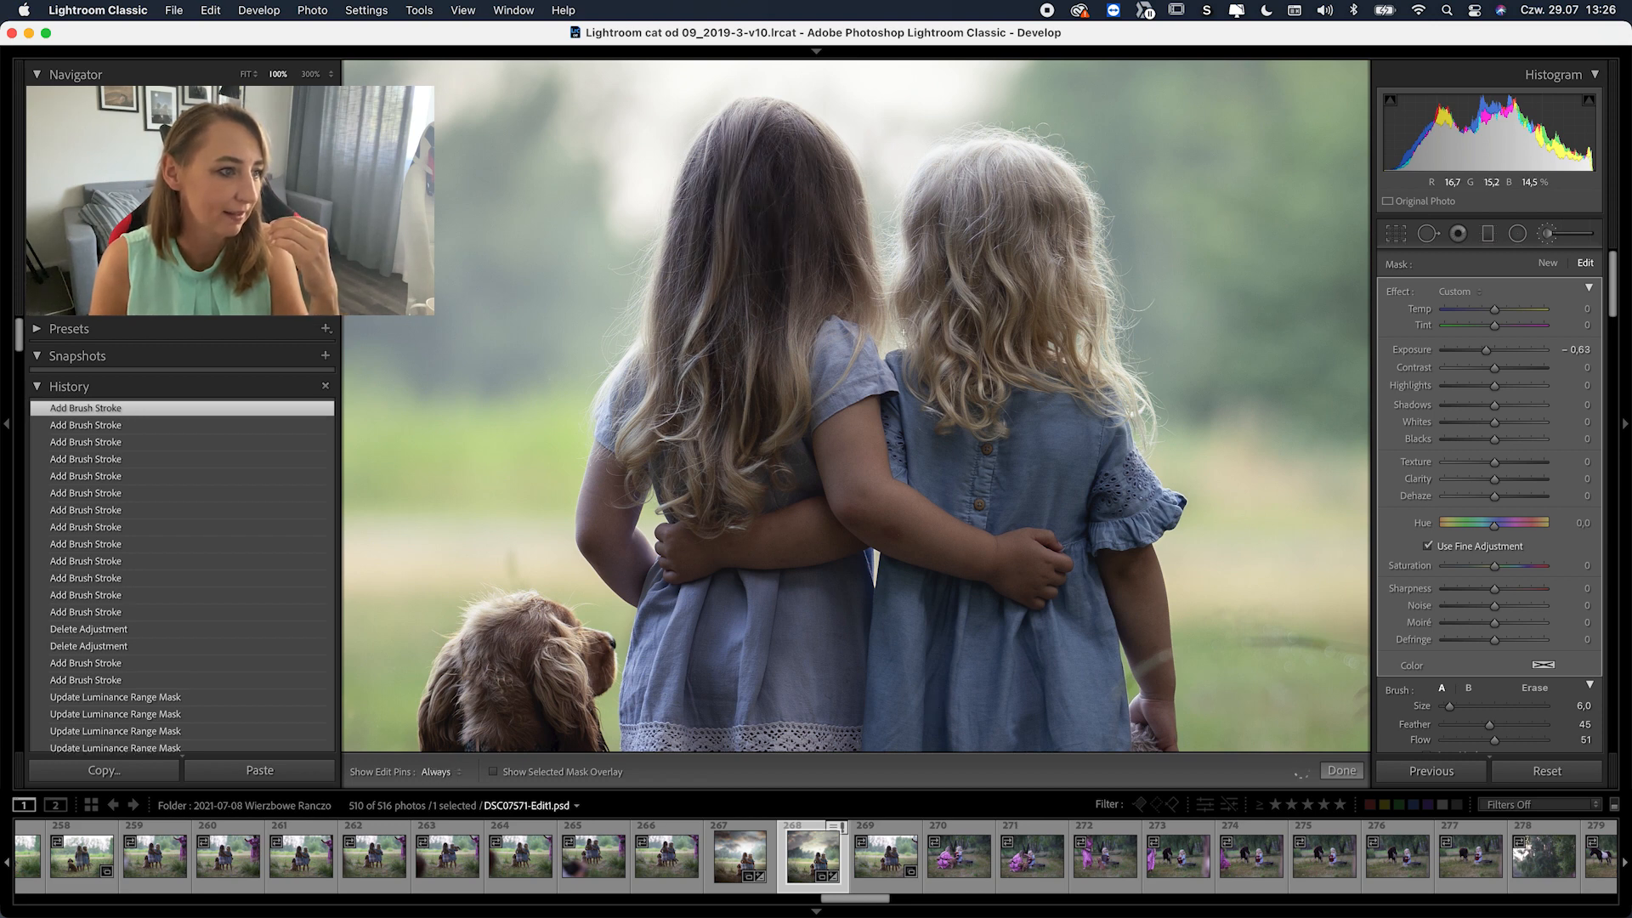
pyautogui.press('h')
pyautogui.moveTo(983, 286)
pyautogui.mouseDown()
pyautogui.moveTo(1002, 255)
pyautogui.moveTo(1032, 340)
pyautogui.moveTo(935, 352)
pyautogui.mouseUp()
pyautogui.press('h')
# Deepen the shadows with further brush strokes down the skirts of both dresses
pyautogui.scroll(-5, 857, 405)
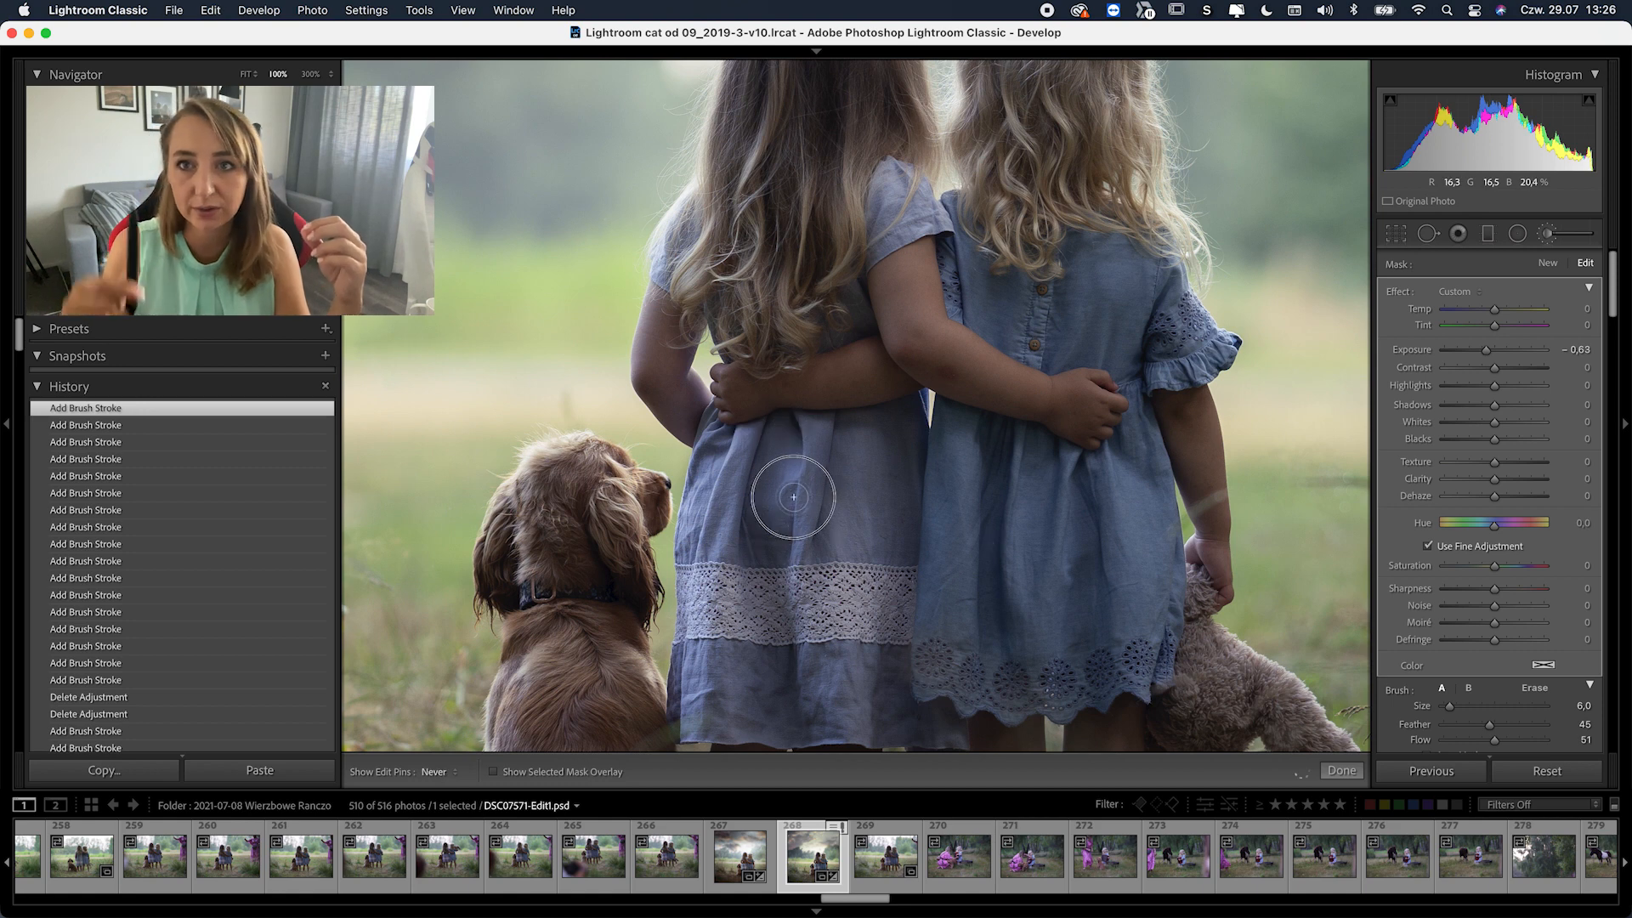
pyautogui.moveTo(757, 538); pyautogui.dragTo(777, 619)
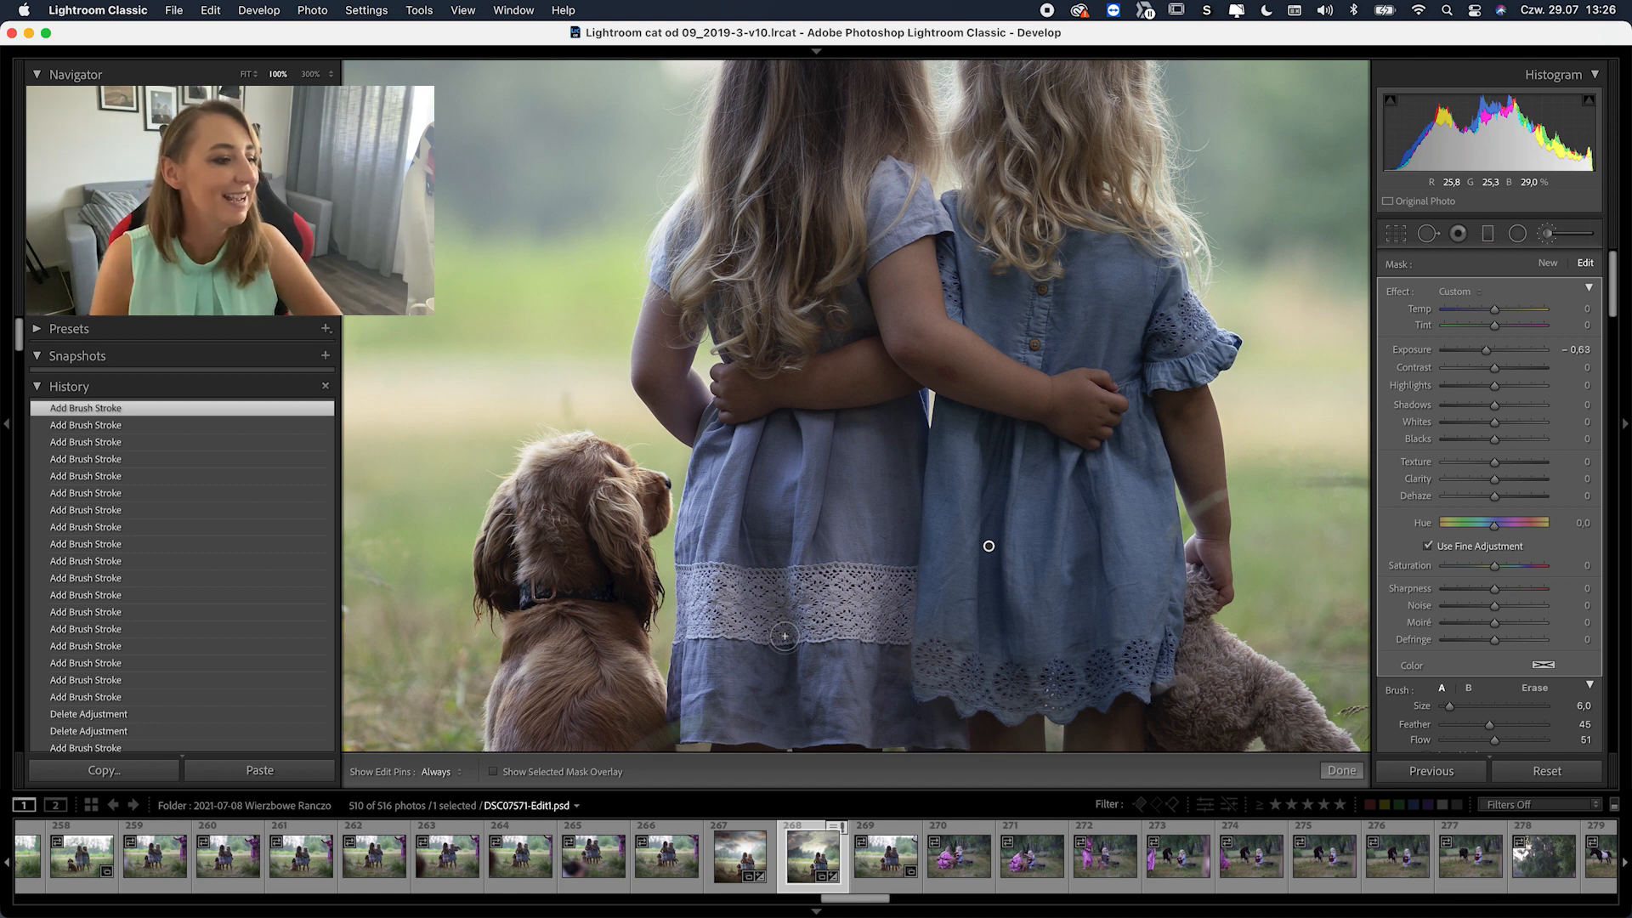
pyautogui.press('h')
pyautogui.press('h')
pyautogui.moveTo(994, 472)
pyautogui.mouseDown()
pyautogui.moveTo(997, 513)
pyautogui.moveTo(1062, 607)
pyautogui.mouseUp()
pyautogui.press('h')
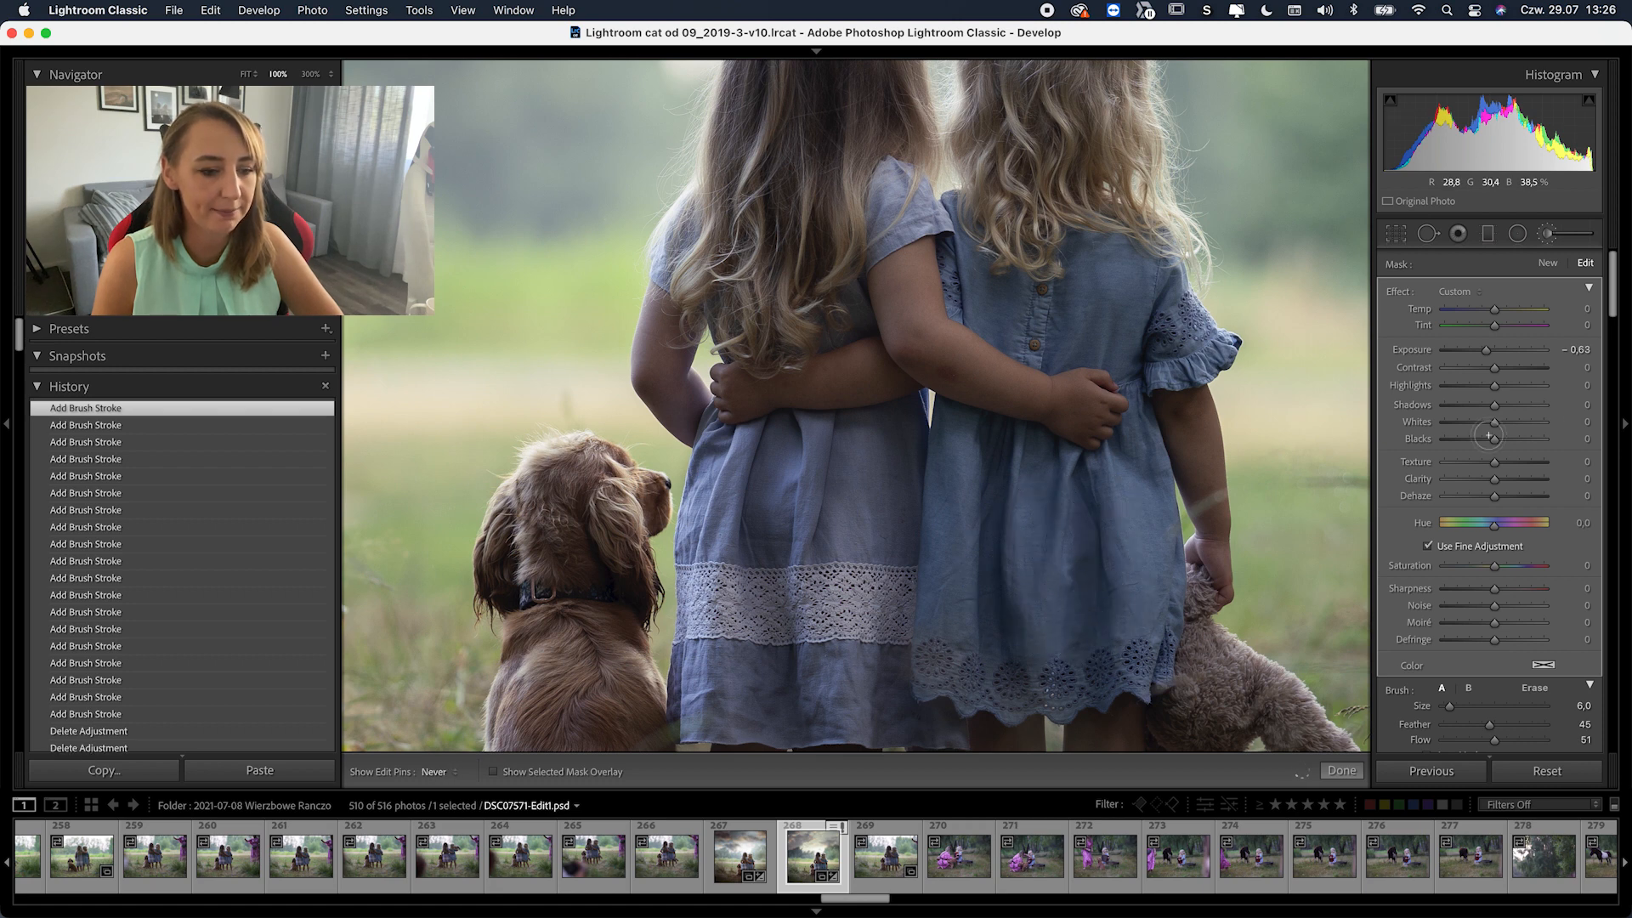
pyautogui.press('h')
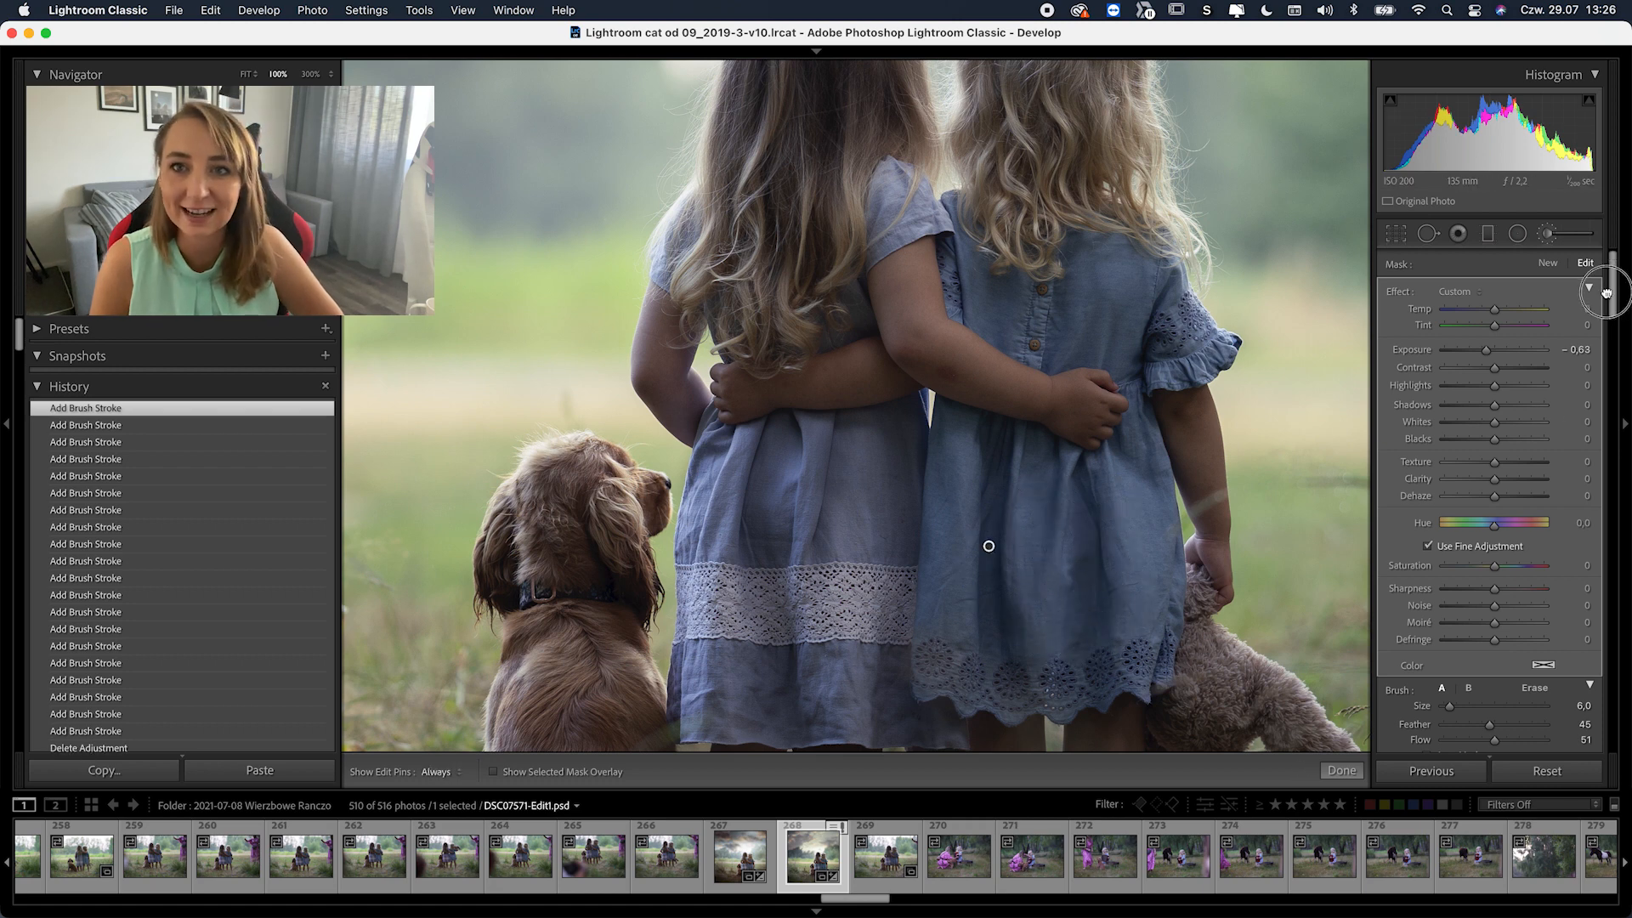
# Set the brush mask's range mask to Luminance and show the luminance mask
pyautogui.moveTo(1611, 291); pyautogui.dragTo(1612, 315)
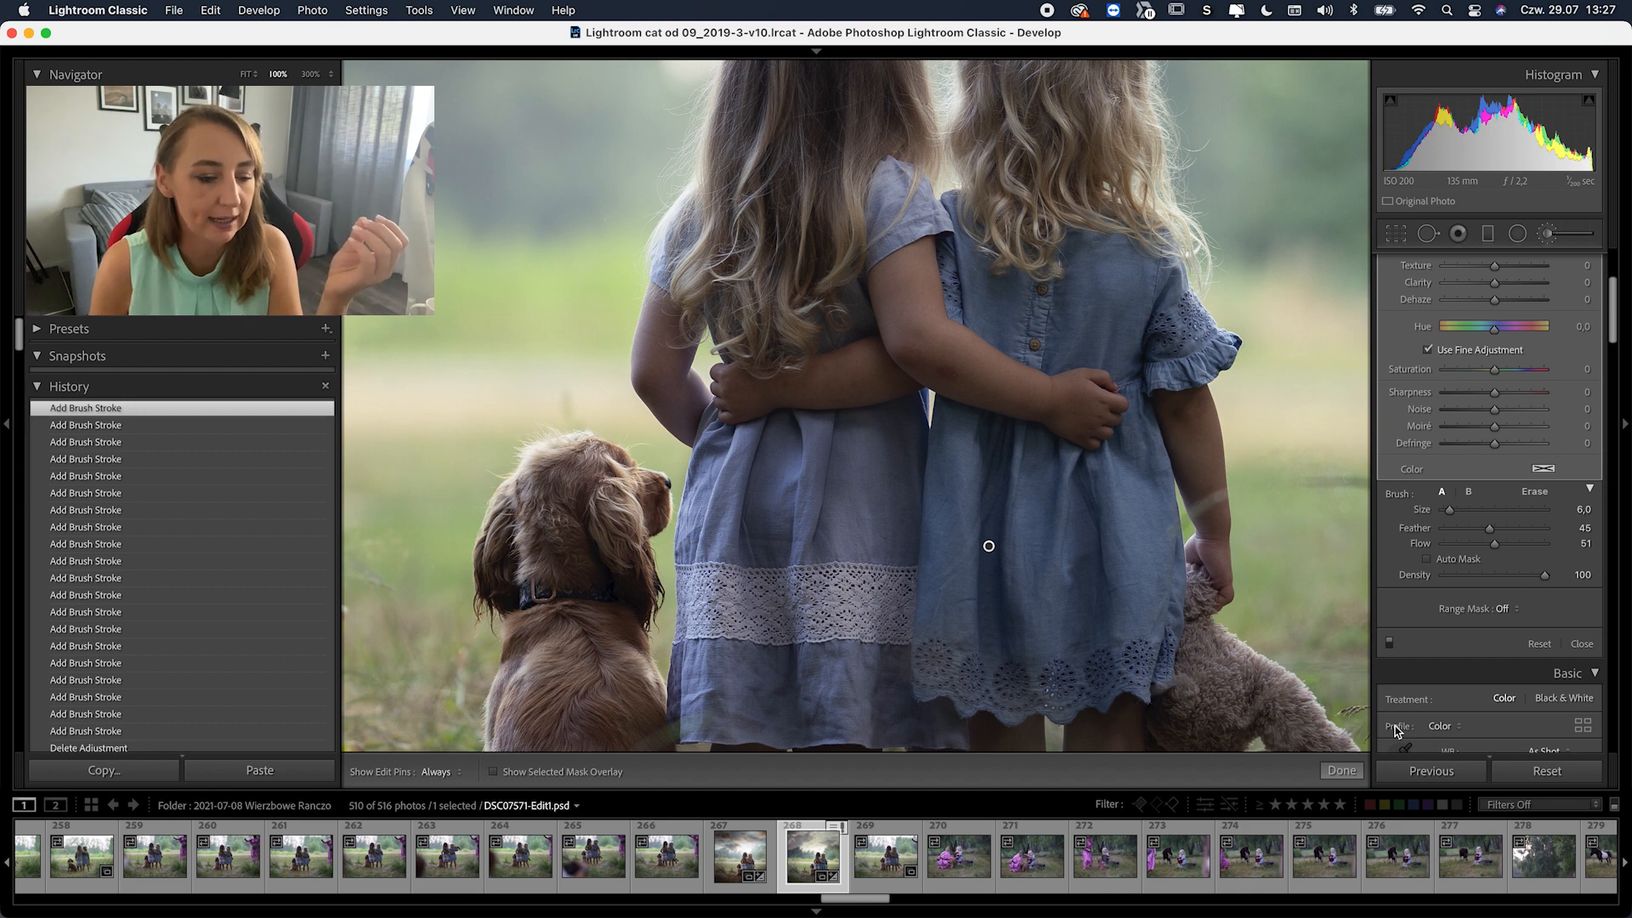
pyautogui.click(1511, 609)
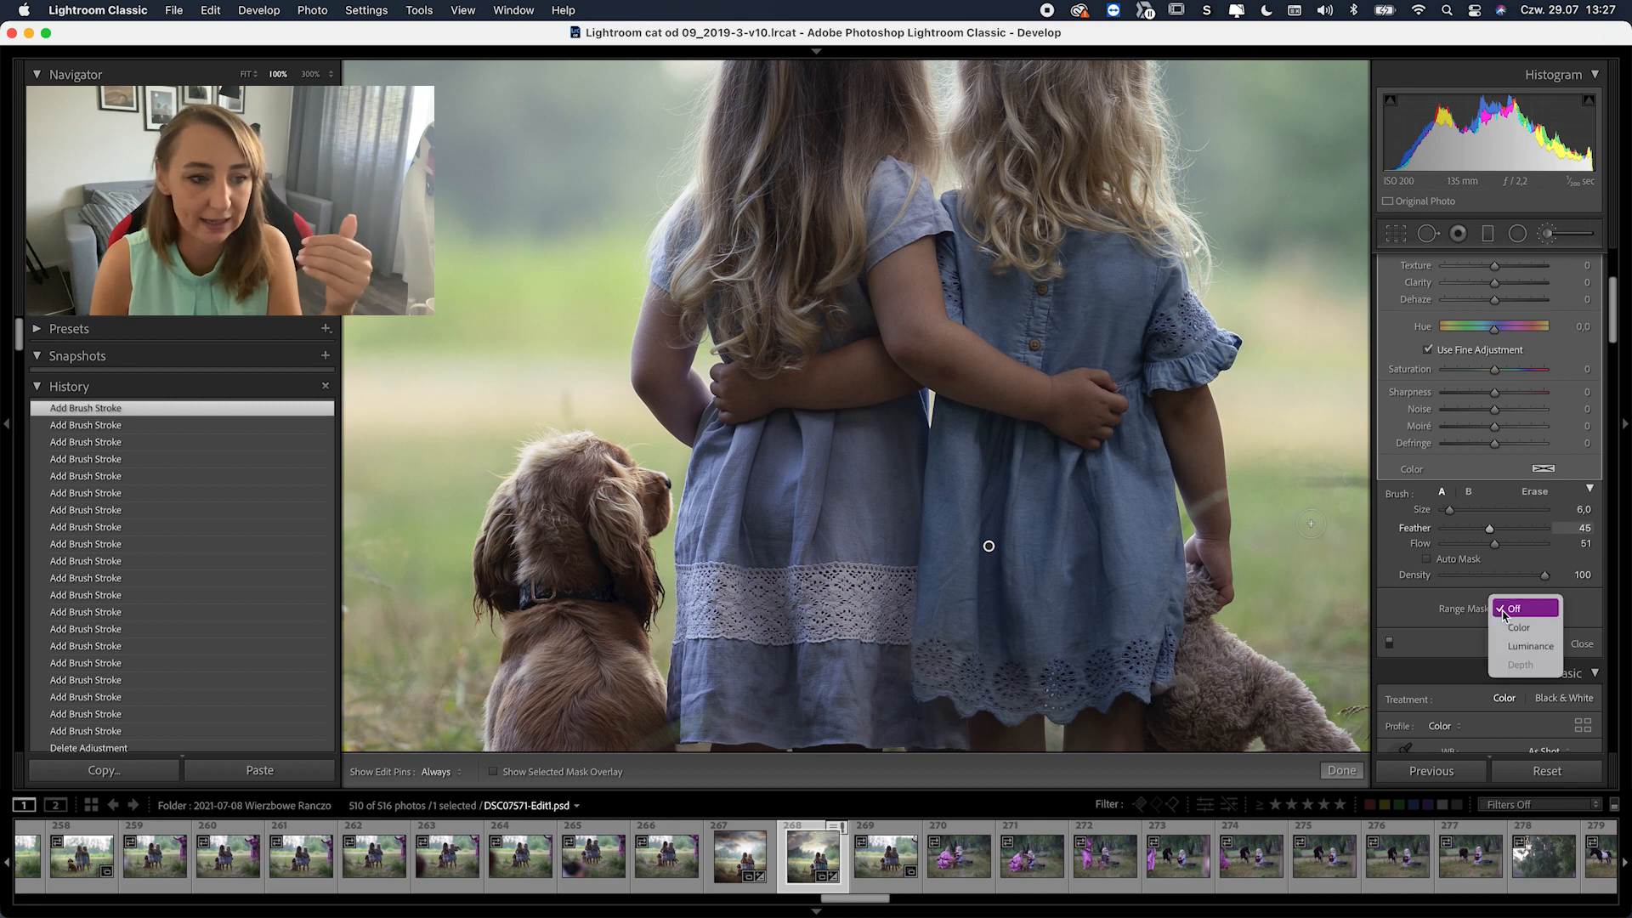
pyautogui.click(1506, 647)
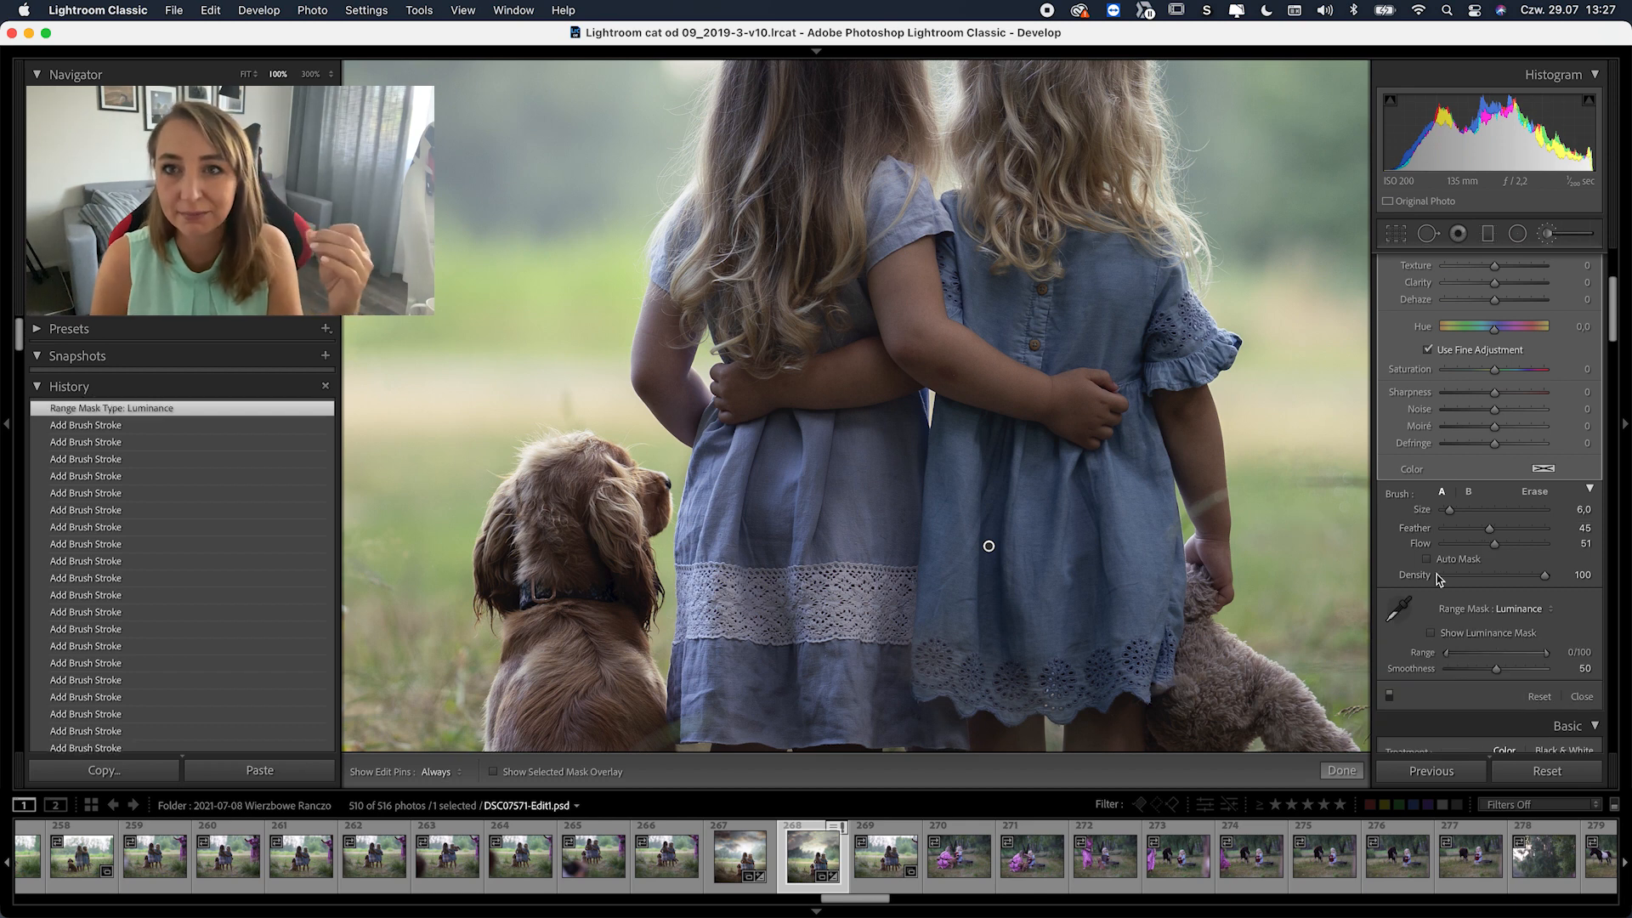
pyautogui.click(1452, 639)
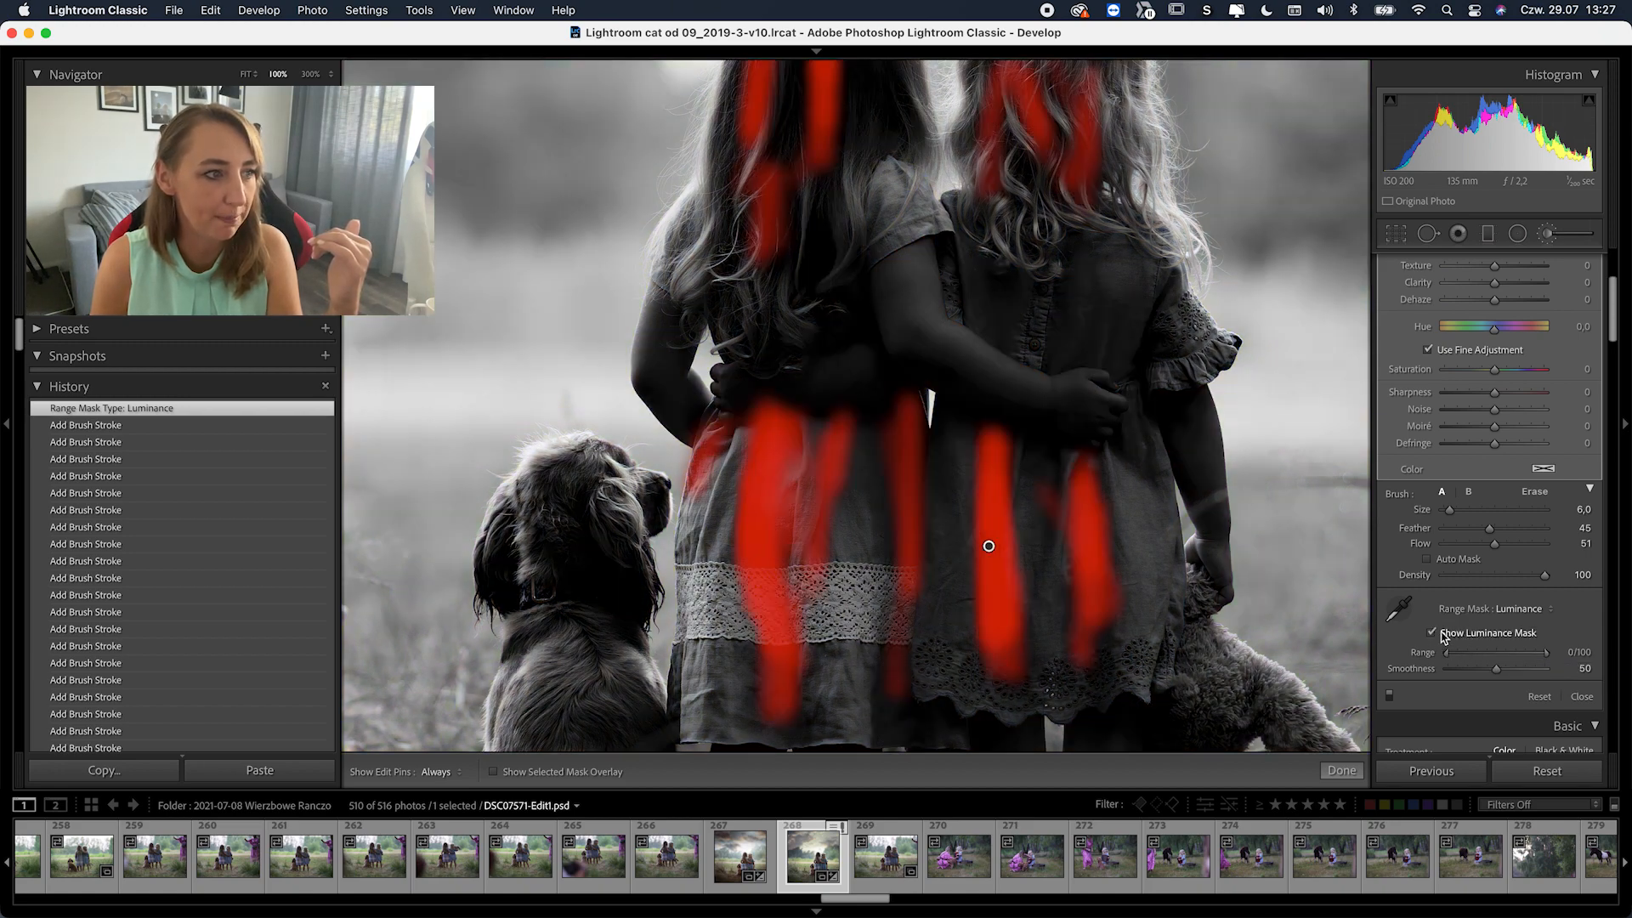
# Paint extra mask strokes on the blonde girl's hair, the back of her dress and the background beside her sleeve
pyautogui.press('h')
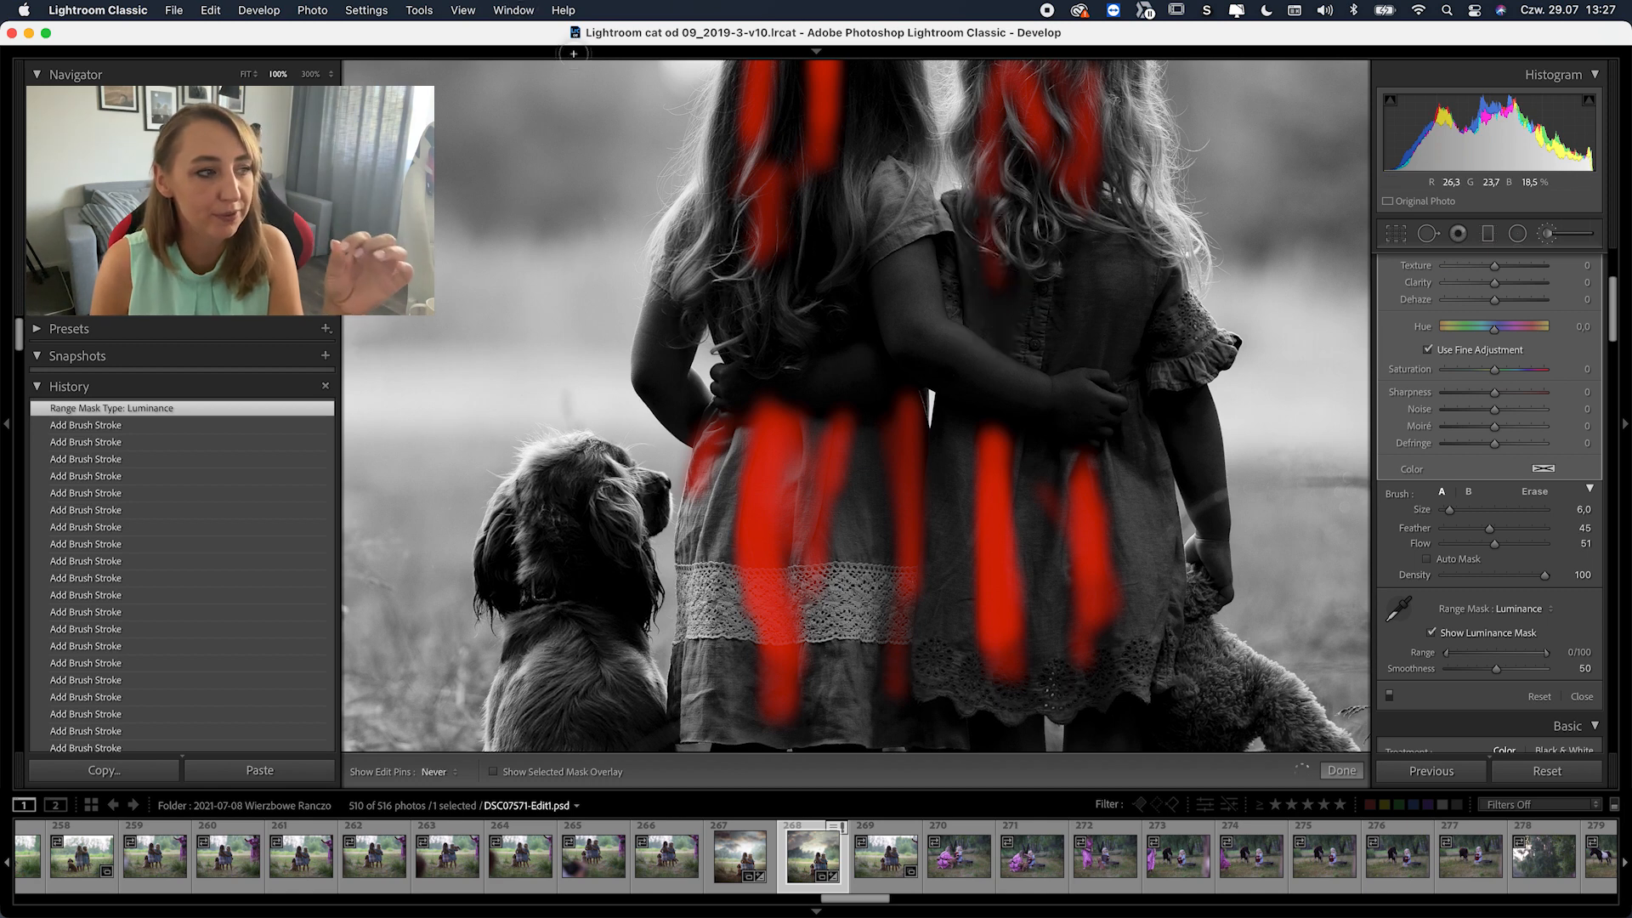
pyautogui.click(761, 471)
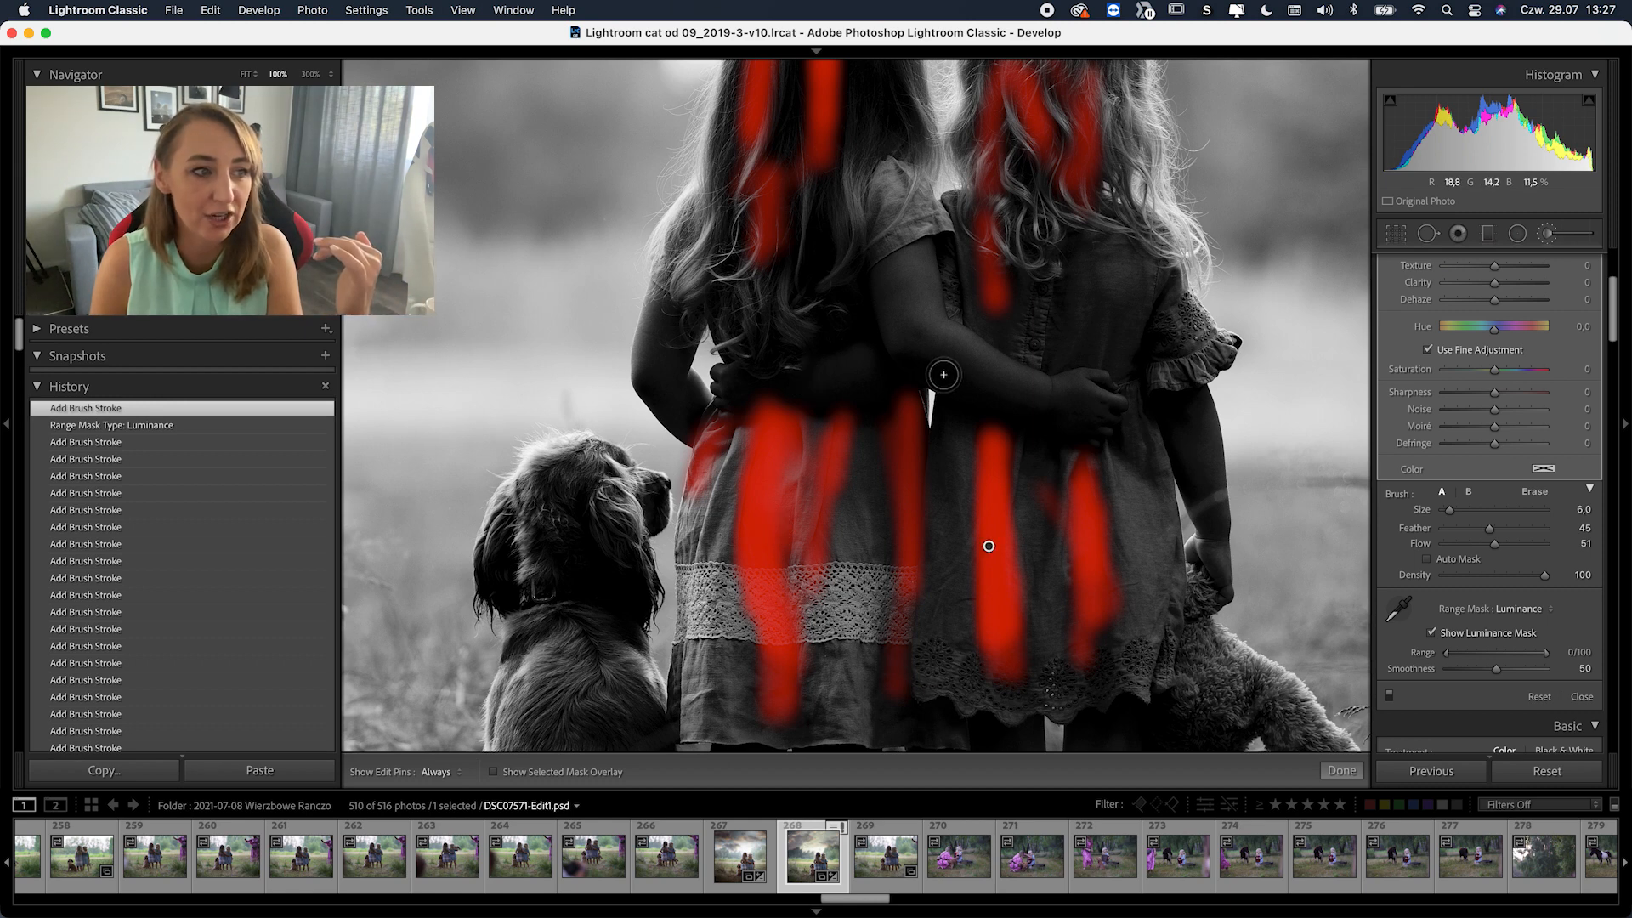
pyautogui.moveTo(1137, 335)
pyautogui.mouseDown()
pyautogui.moveTo(1159, 290)
pyautogui.moveTo(1148, 353)
pyautogui.mouseUp()
pyautogui.moveTo(1266, 384)
pyautogui.mouseDown()
pyautogui.moveTo(1275, 353)
pyautogui.moveTo(1256, 387)
pyautogui.moveTo(1261, 374)
pyautogui.mouseUp()
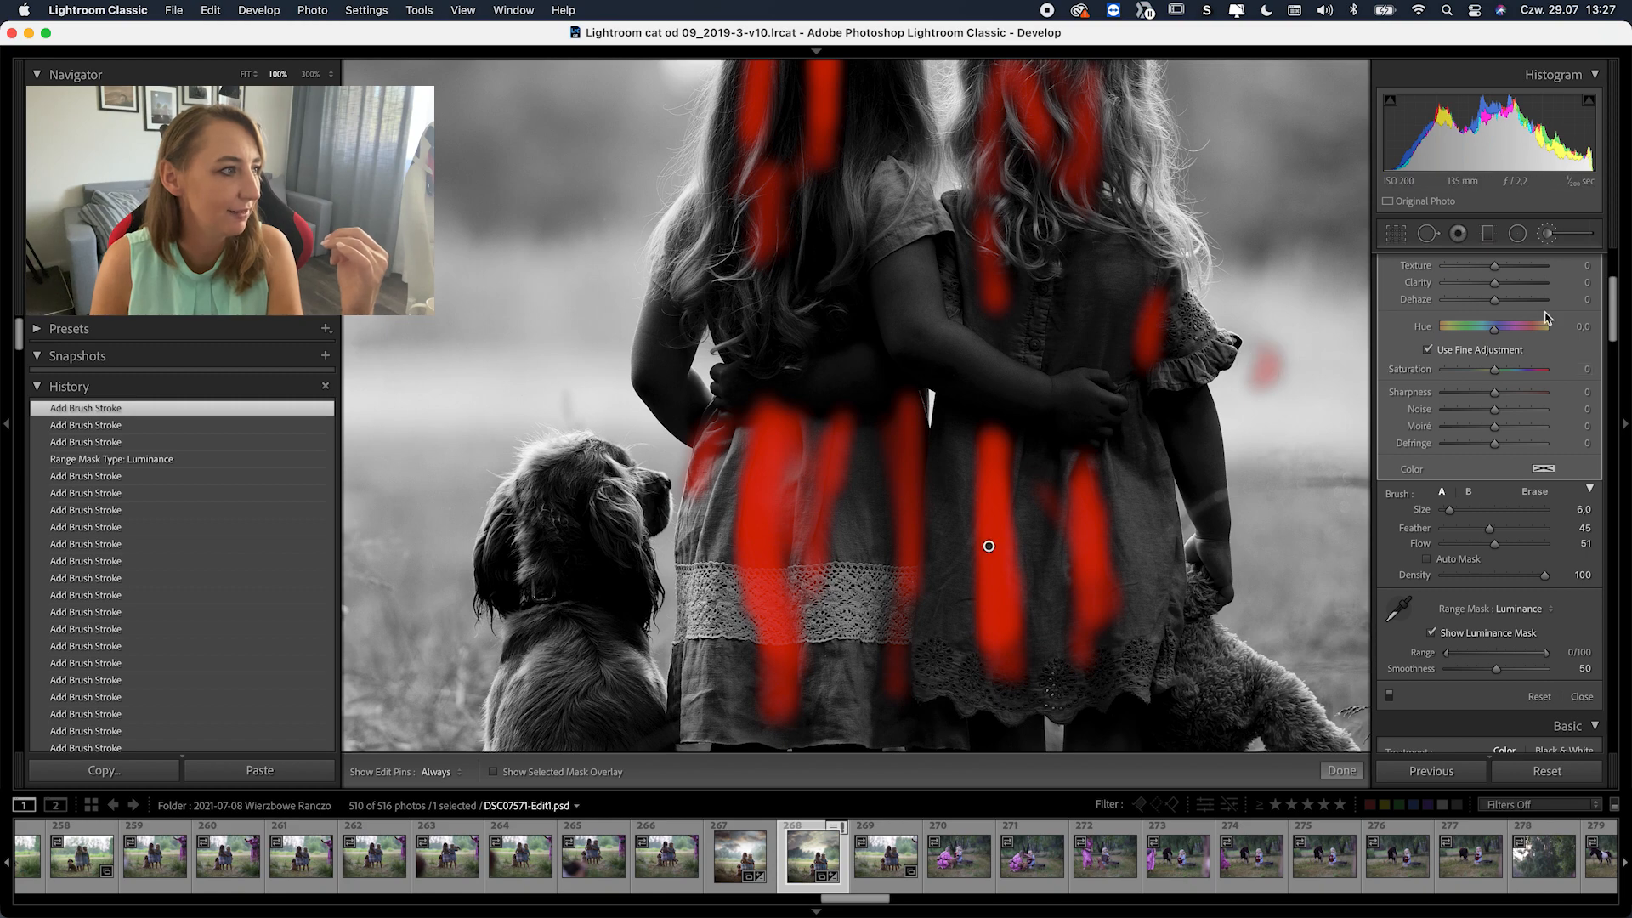
pyautogui.moveTo(930, 397)
pyautogui.mouseDown()
pyautogui.moveTo(565, 482)
pyautogui.moveTo(630, 747)
pyautogui.moveTo(748, 551)
pyautogui.mouseUp()
pyautogui.moveTo(807, 699)
pyautogui.mouseDown()
pyautogui.moveTo(854, 816)
pyautogui.moveTo(867, 681)
pyautogui.moveTo(871, 805)
pyautogui.mouseUp()
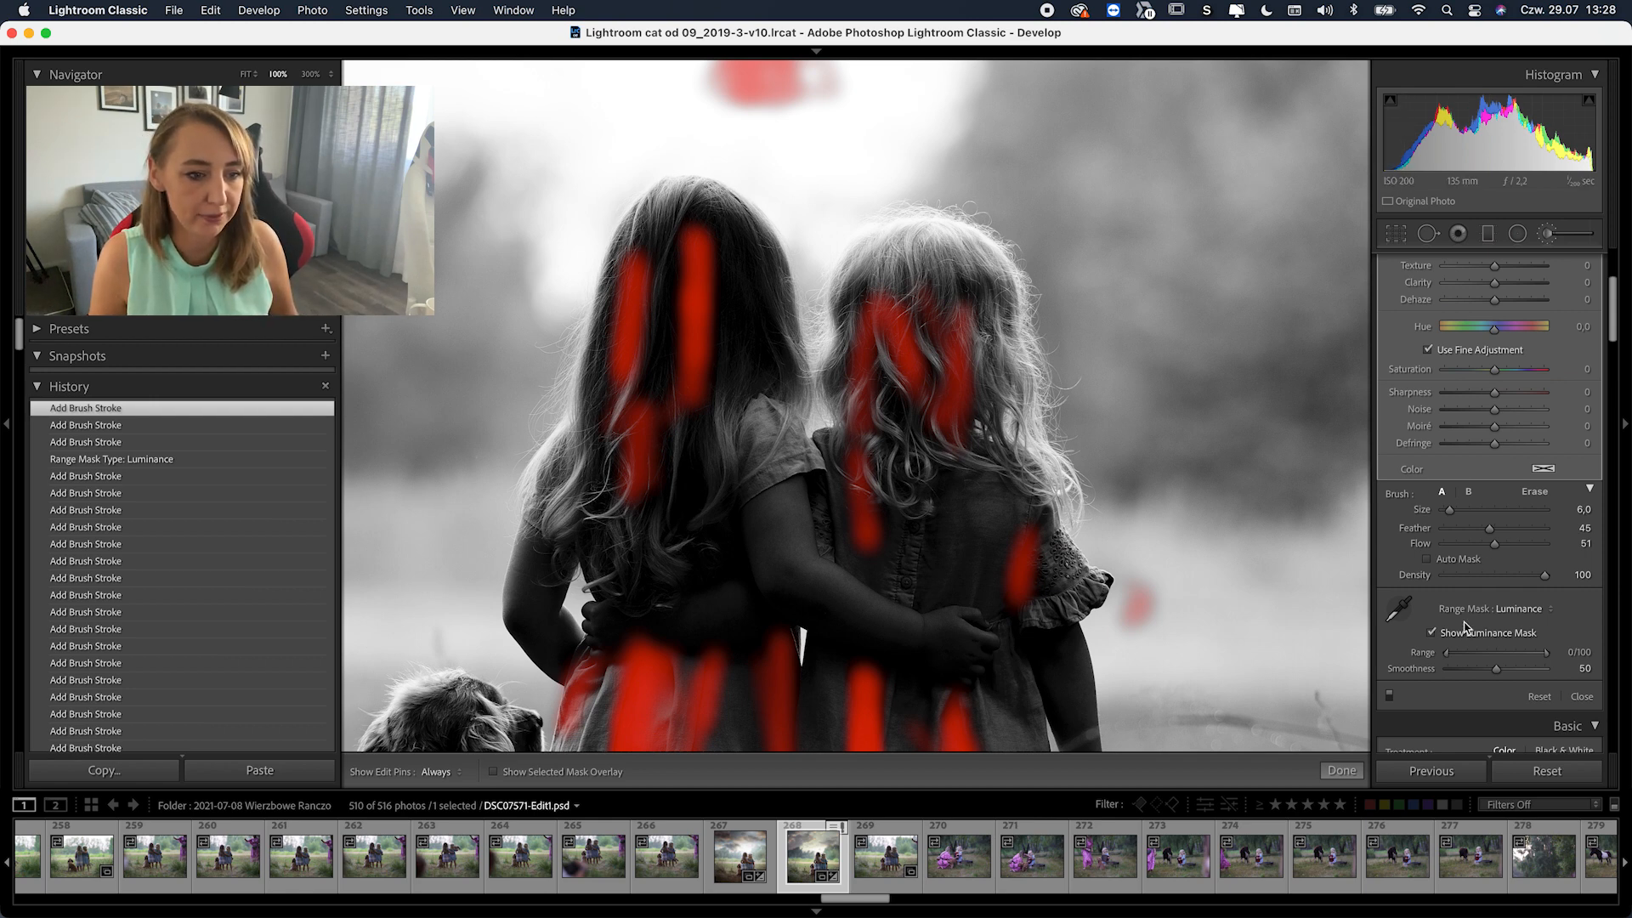
# Add brush strokes on the bright background above the girls and narrow the luminance range to 0/5
pyautogui.click(1547, 657)
pyautogui.moveTo(1546, 657)
pyautogui.mouseDown()
pyautogui.moveTo(1512, 657)
pyautogui.moveTo(1550, 657)
pyautogui.mouseUp()
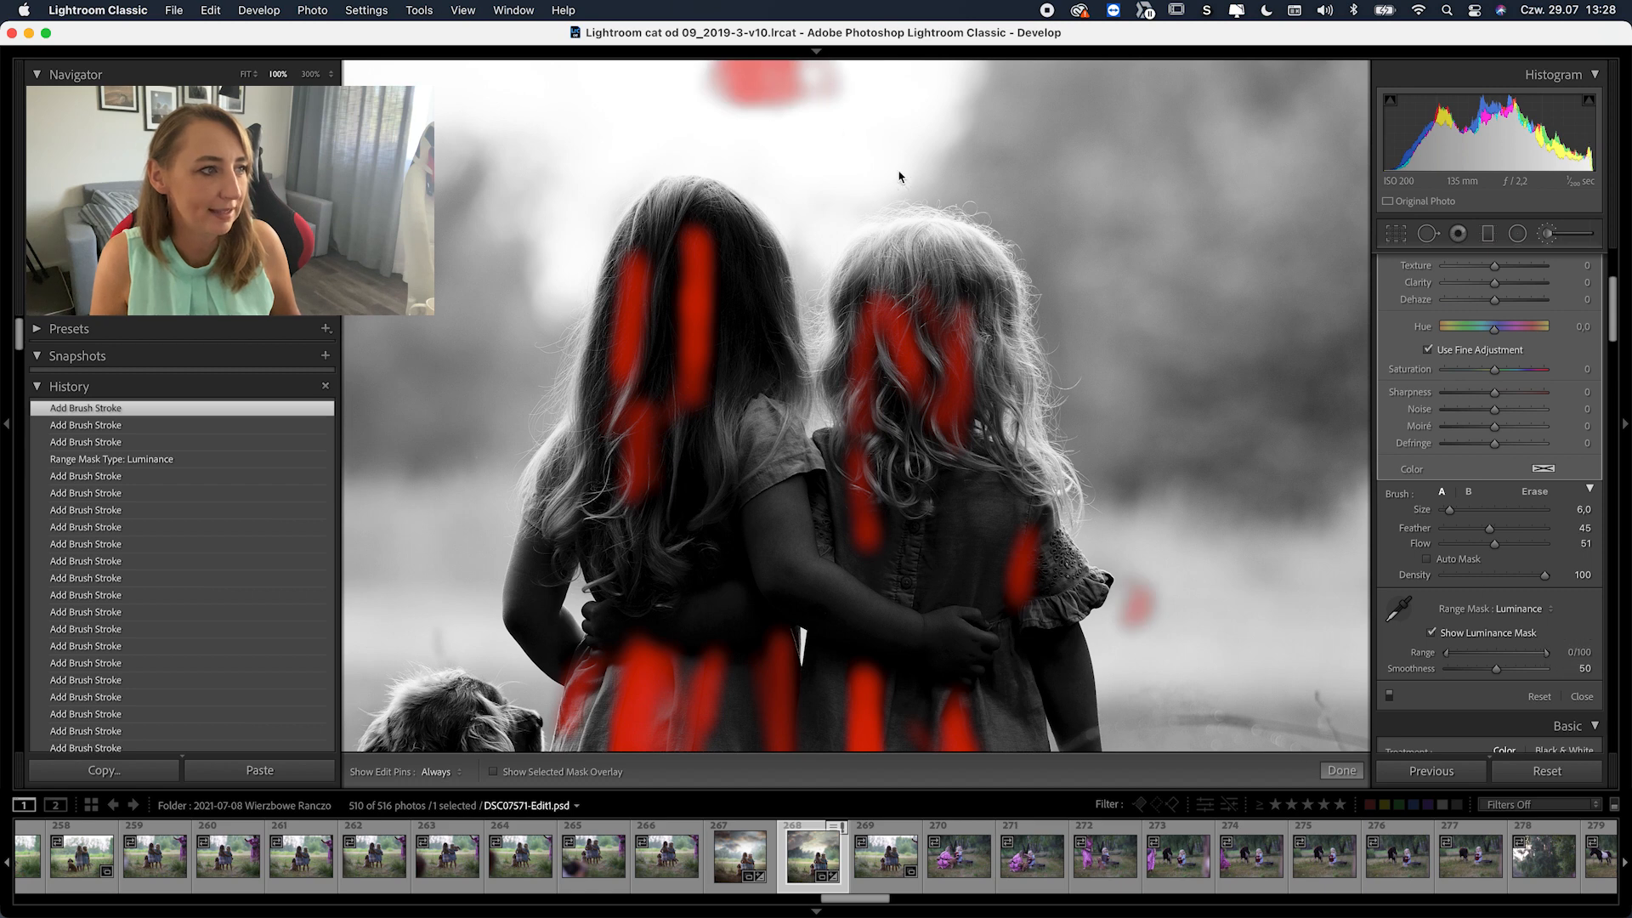
pyautogui.press('h')
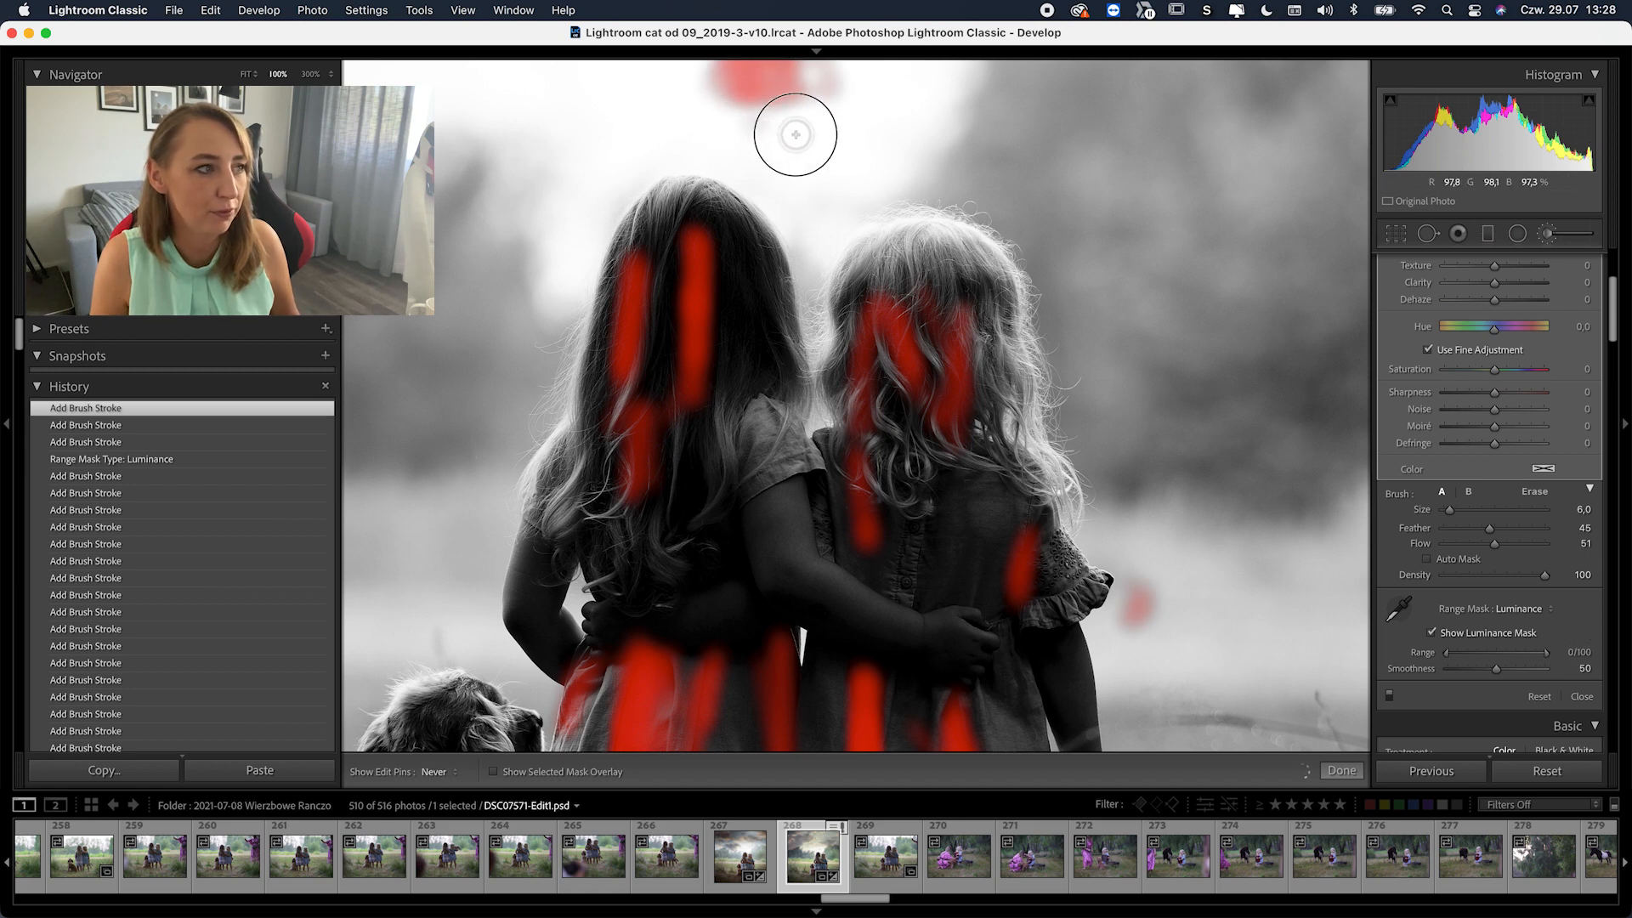
pyautogui.click(837, 161)
pyautogui.press('h')
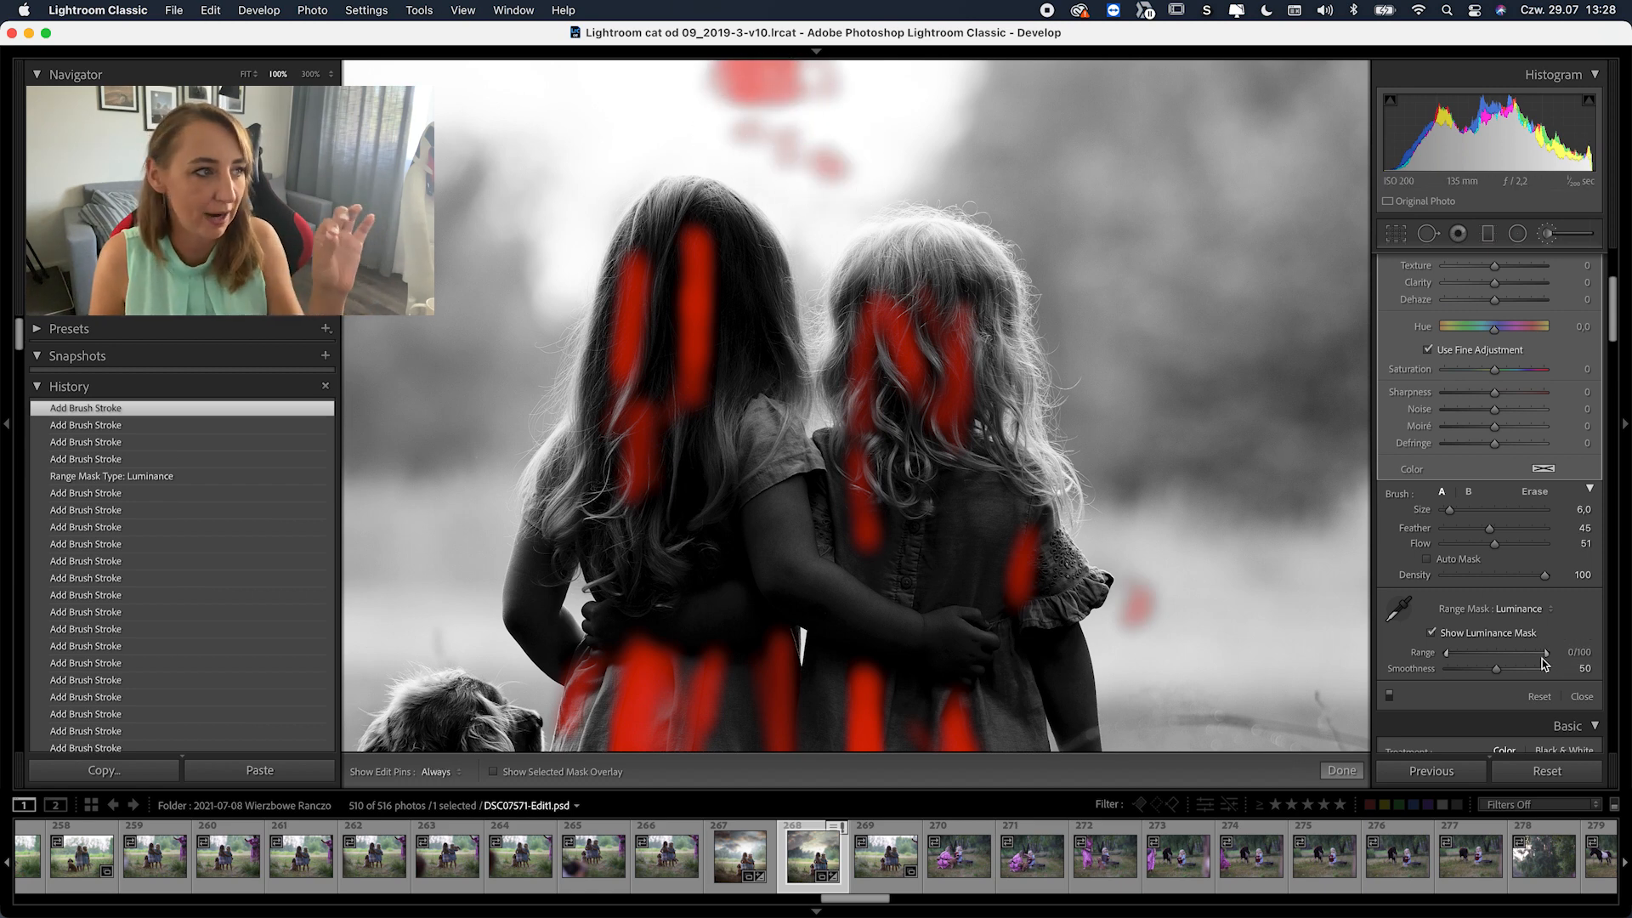
pyautogui.moveTo(1543, 656); pyautogui.dragTo(1452, 662)
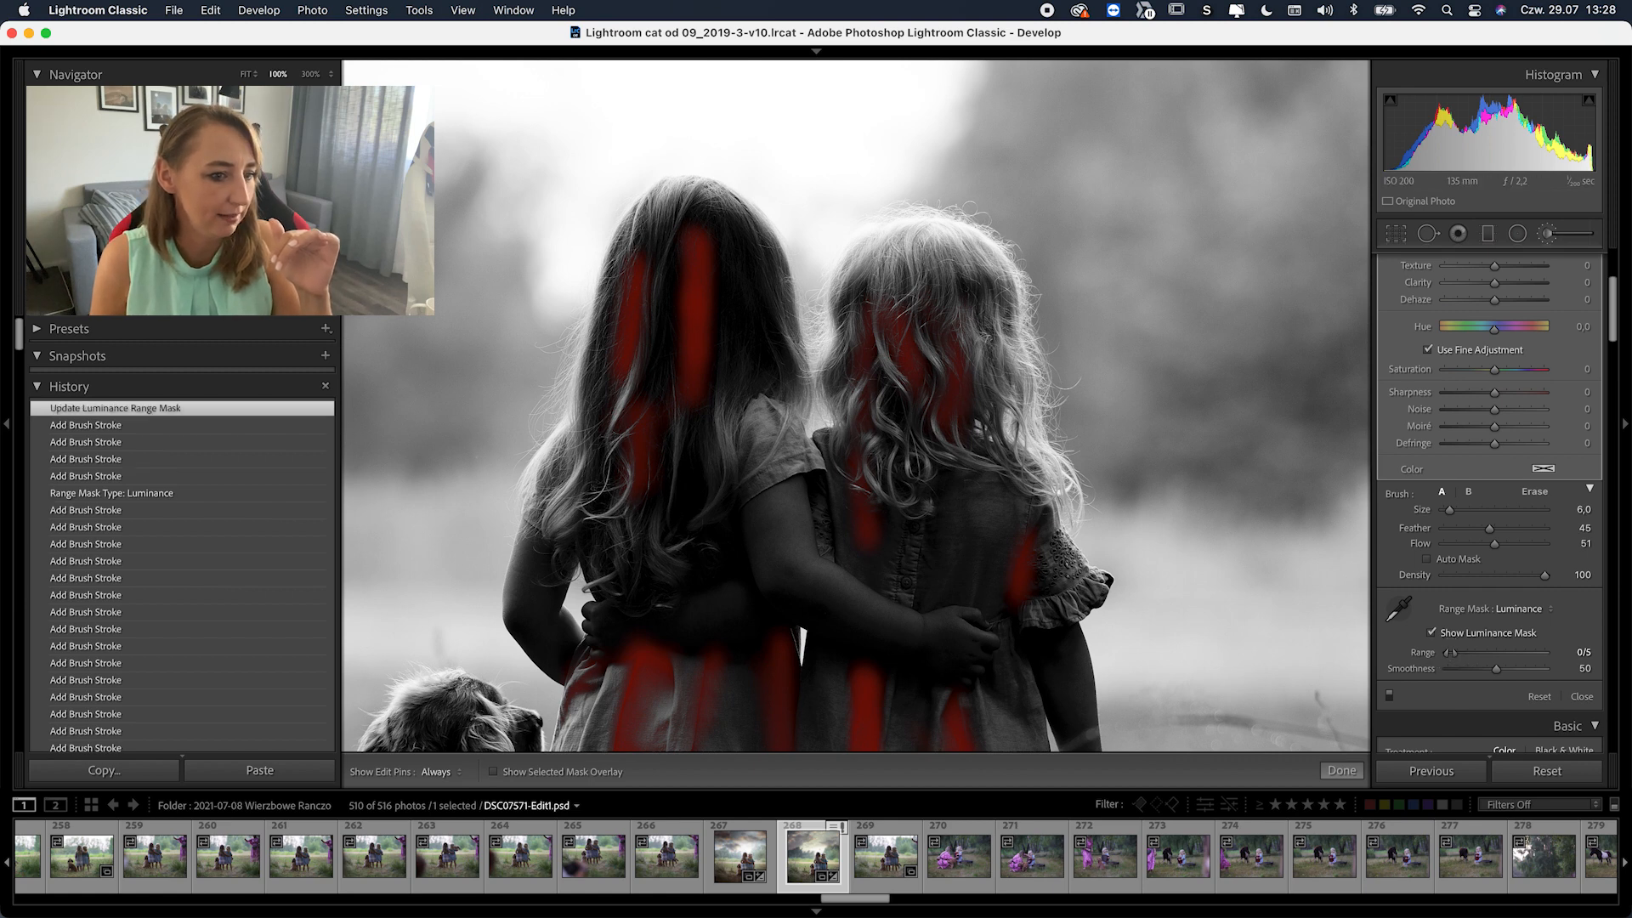
# Set the luminance mask's smoothness to 0 and paint another stroke where the two girls' skirts meet
pyautogui.scroll(-5, 465, 659)
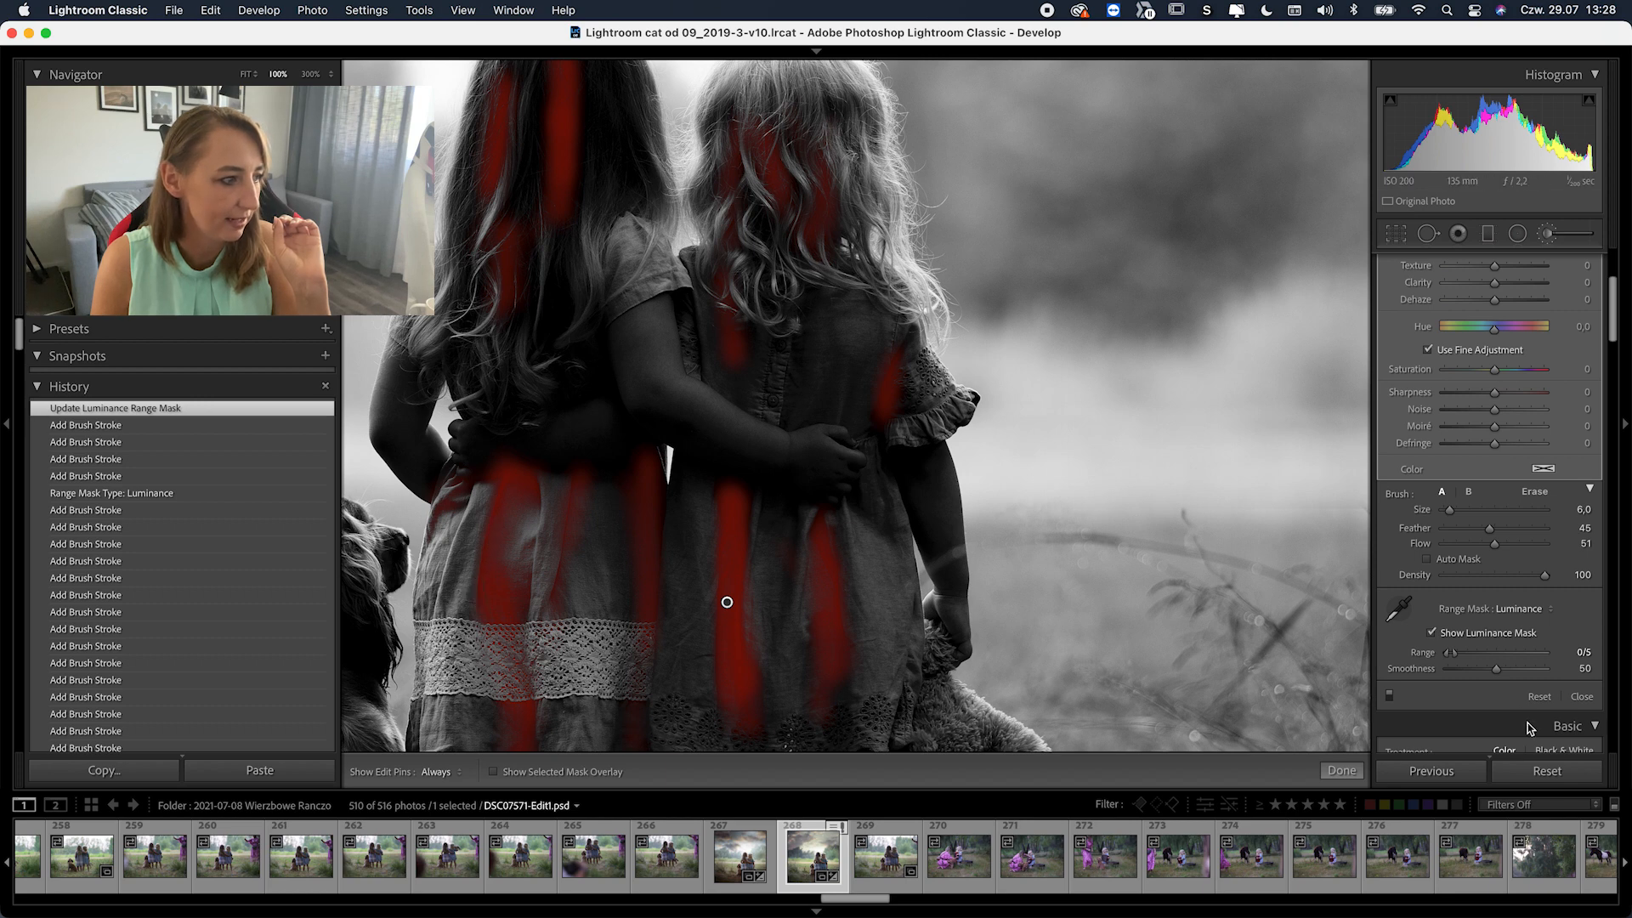
pyautogui.moveTo(1496, 669); pyautogui.dragTo(1391, 674)
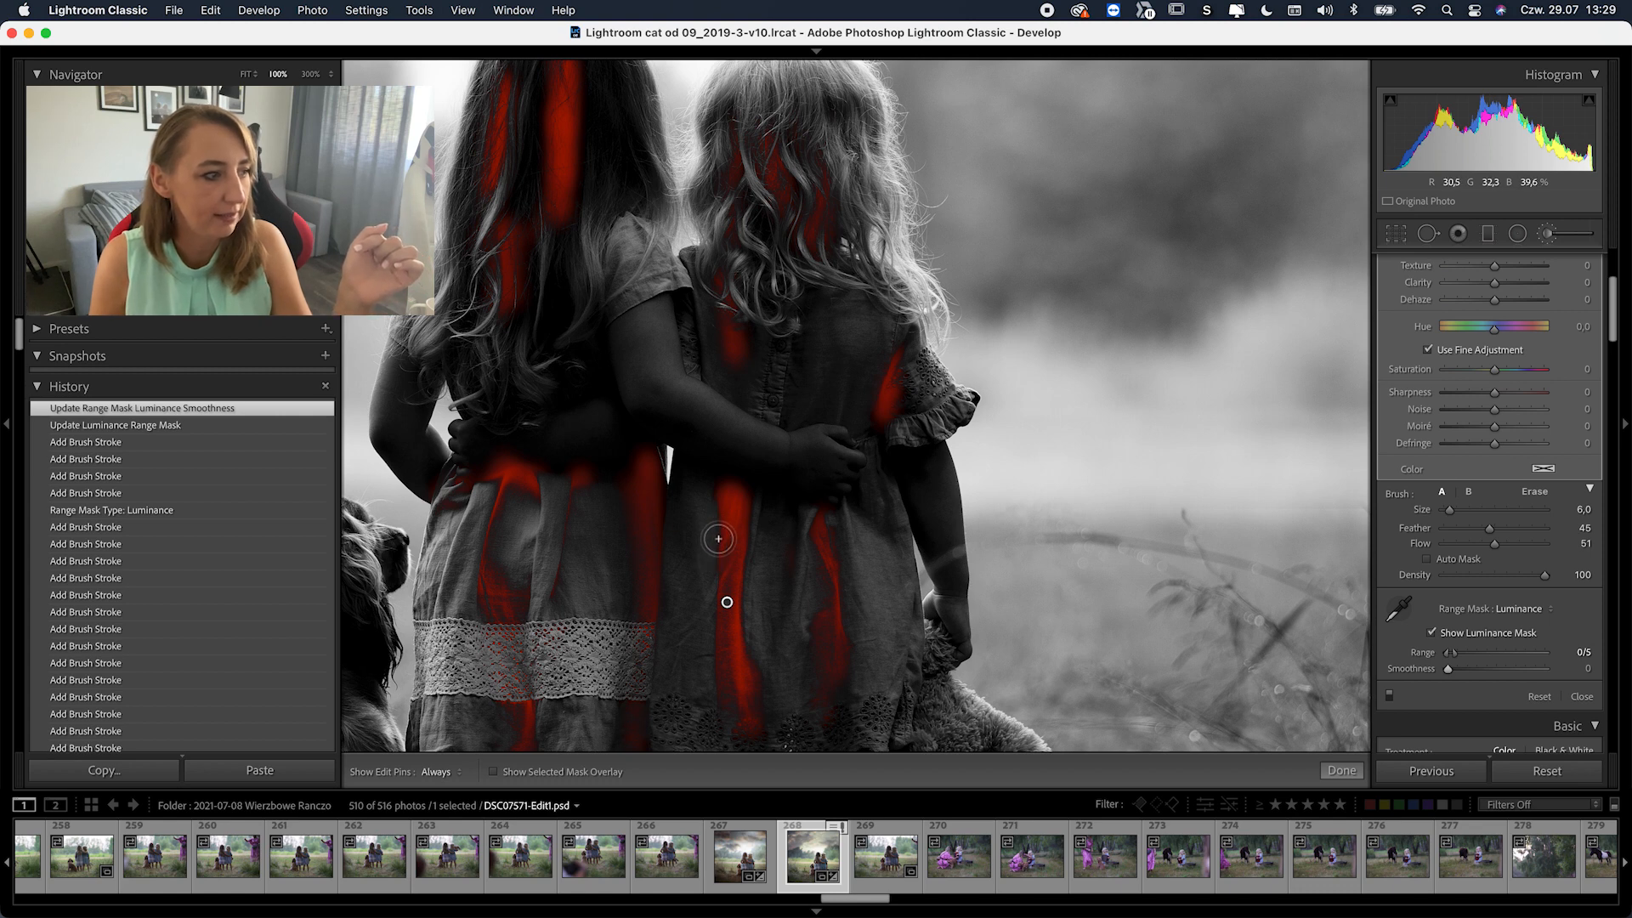
pyautogui.press('h')
pyautogui.moveTo(675, 498)
pyautogui.mouseDown()
pyautogui.moveTo(655, 528)
pyautogui.moveTo(724, 599)
pyautogui.mouseUp()
pyautogui.press('h')
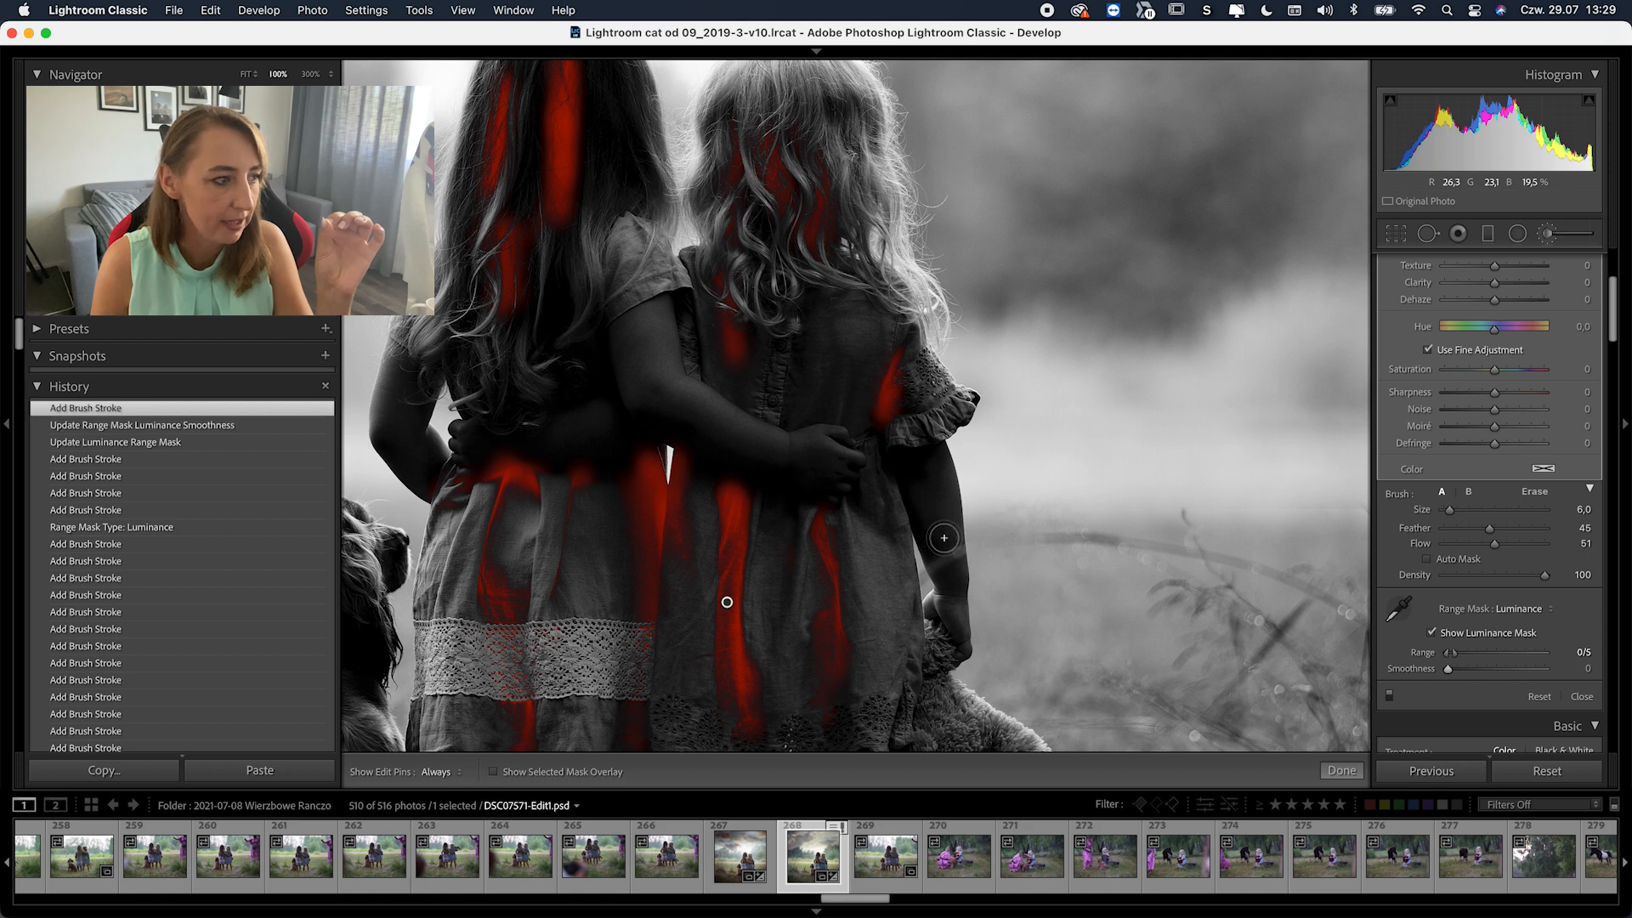
# Set the mask's luminance range to 0/17 and its smoothness to 61
pyautogui.moveTo(1476, 674); pyautogui.dragTo(1544, 676)
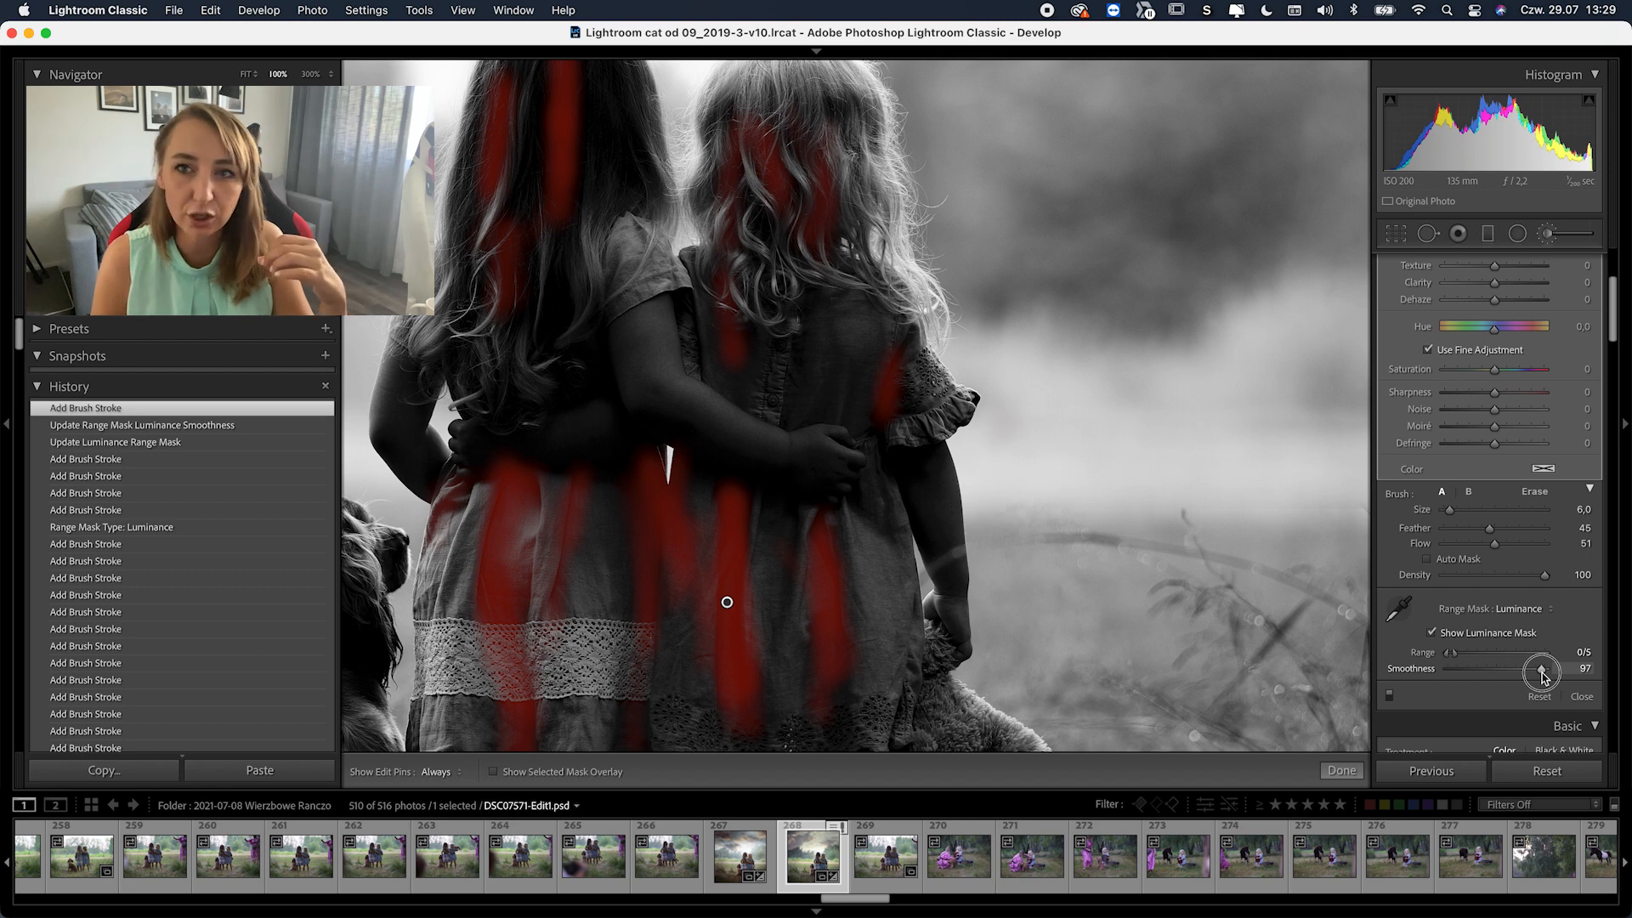
pyautogui.moveTo(1544, 676); pyautogui.dragTo(1510, 672)
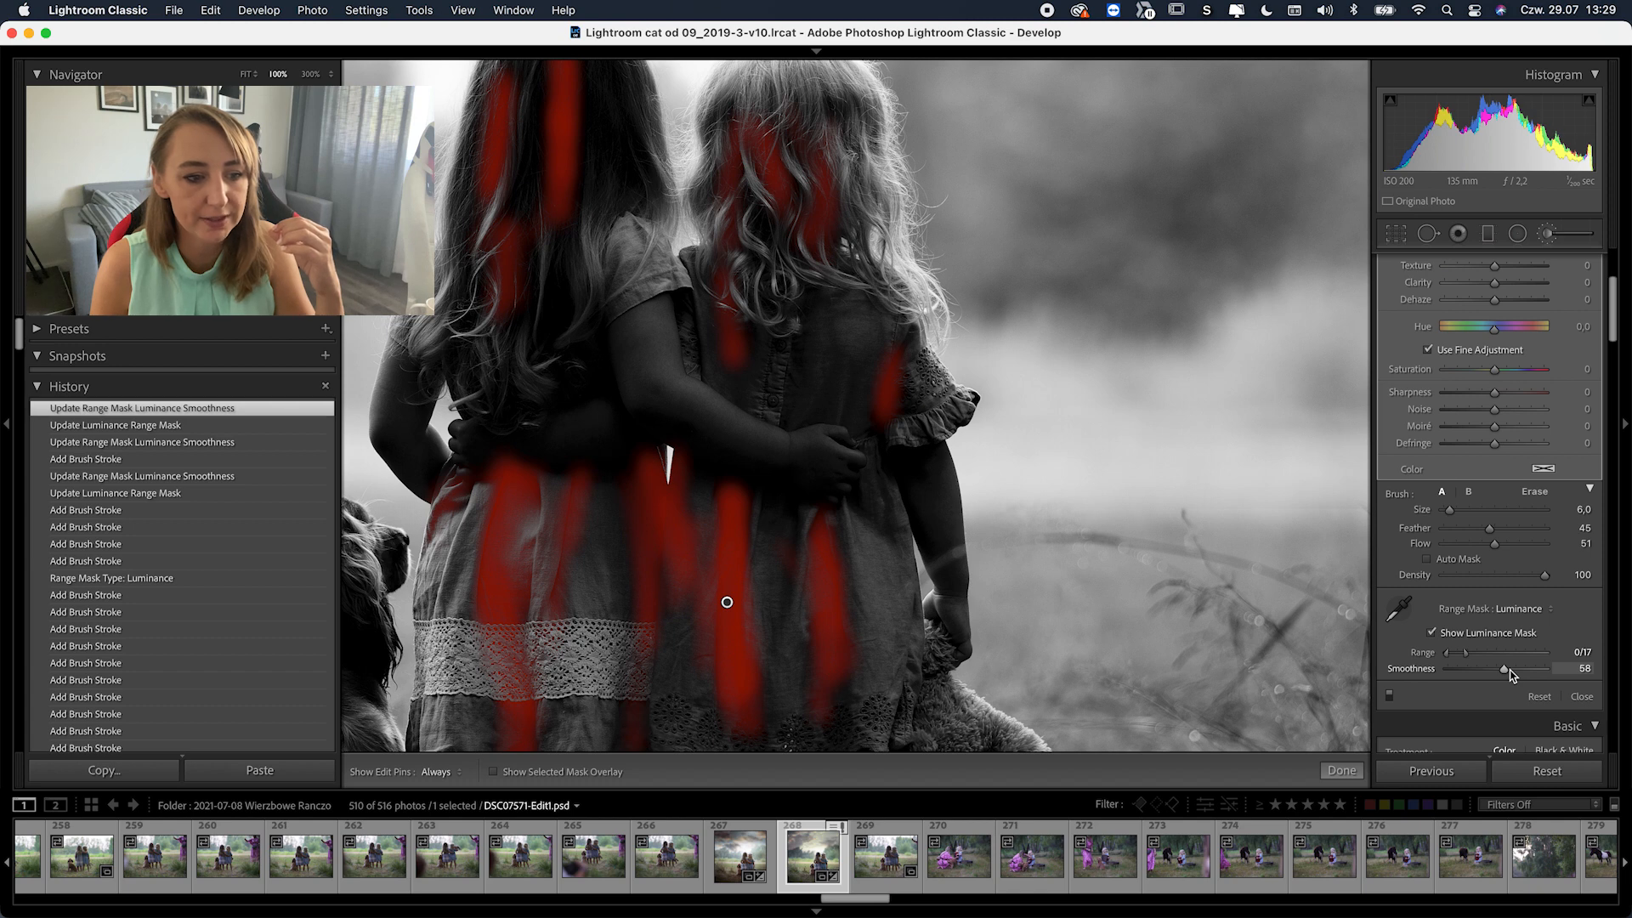
pyautogui.moveTo(1503, 672); pyautogui.dragTo(1506, 674)
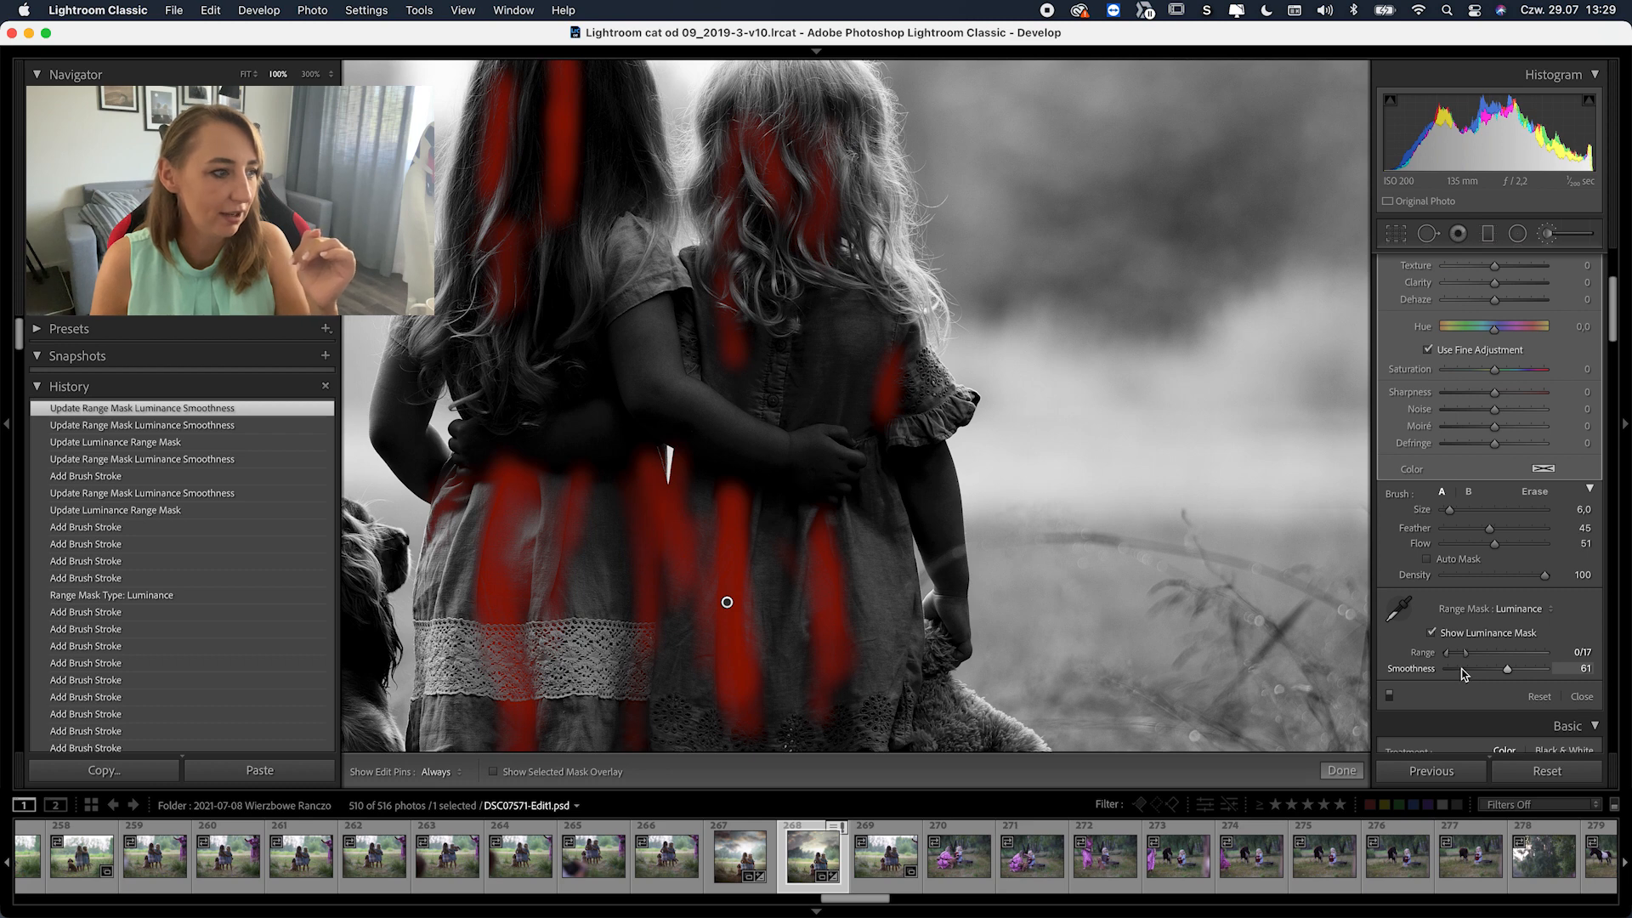
# Hide the luminance mask and set the darkening brush's exposure to -1.05
pyautogui.click(1431, 633)
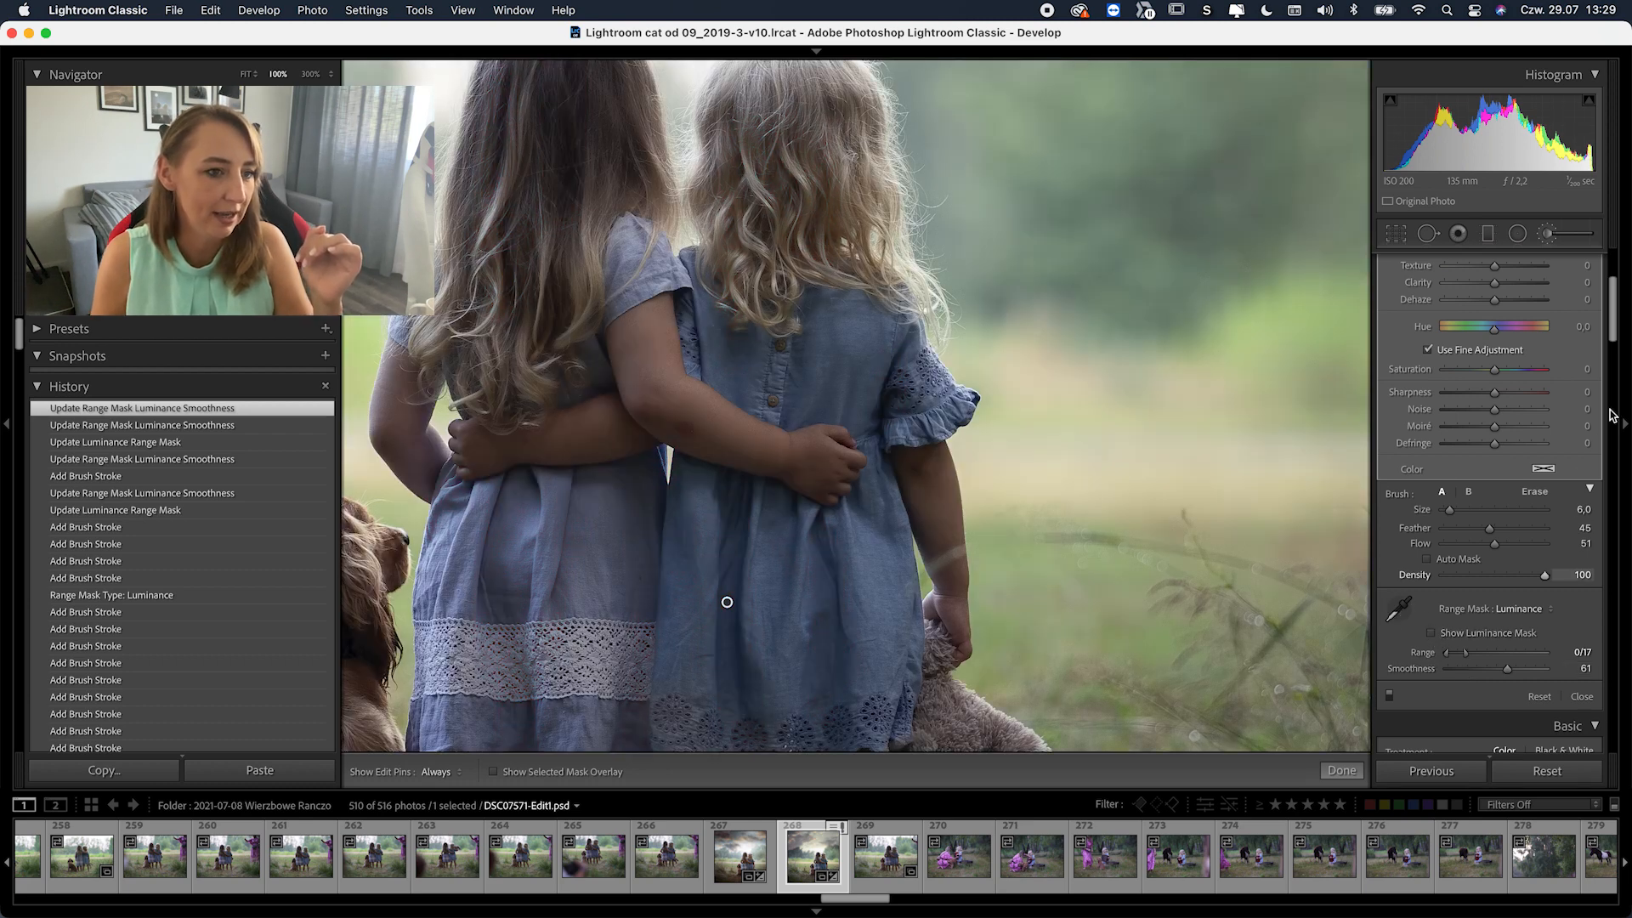
pyautogui.scroll(5, 1613, 319)
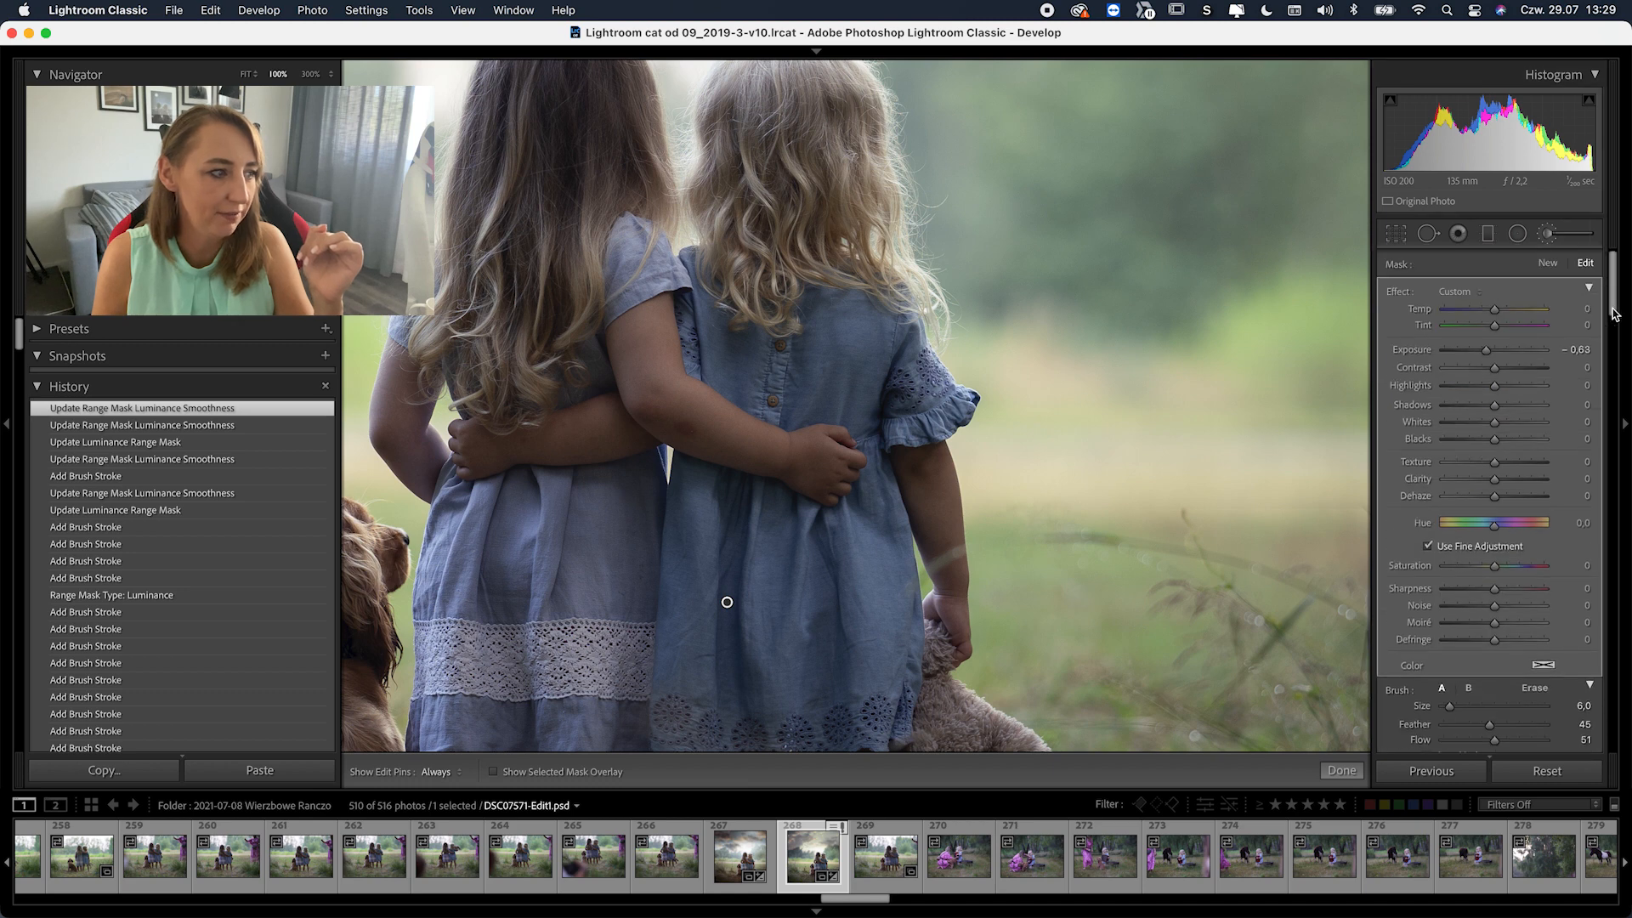
pyautogui.moveTo(1486, 351); pyautogui.dragTo(1489, 358)
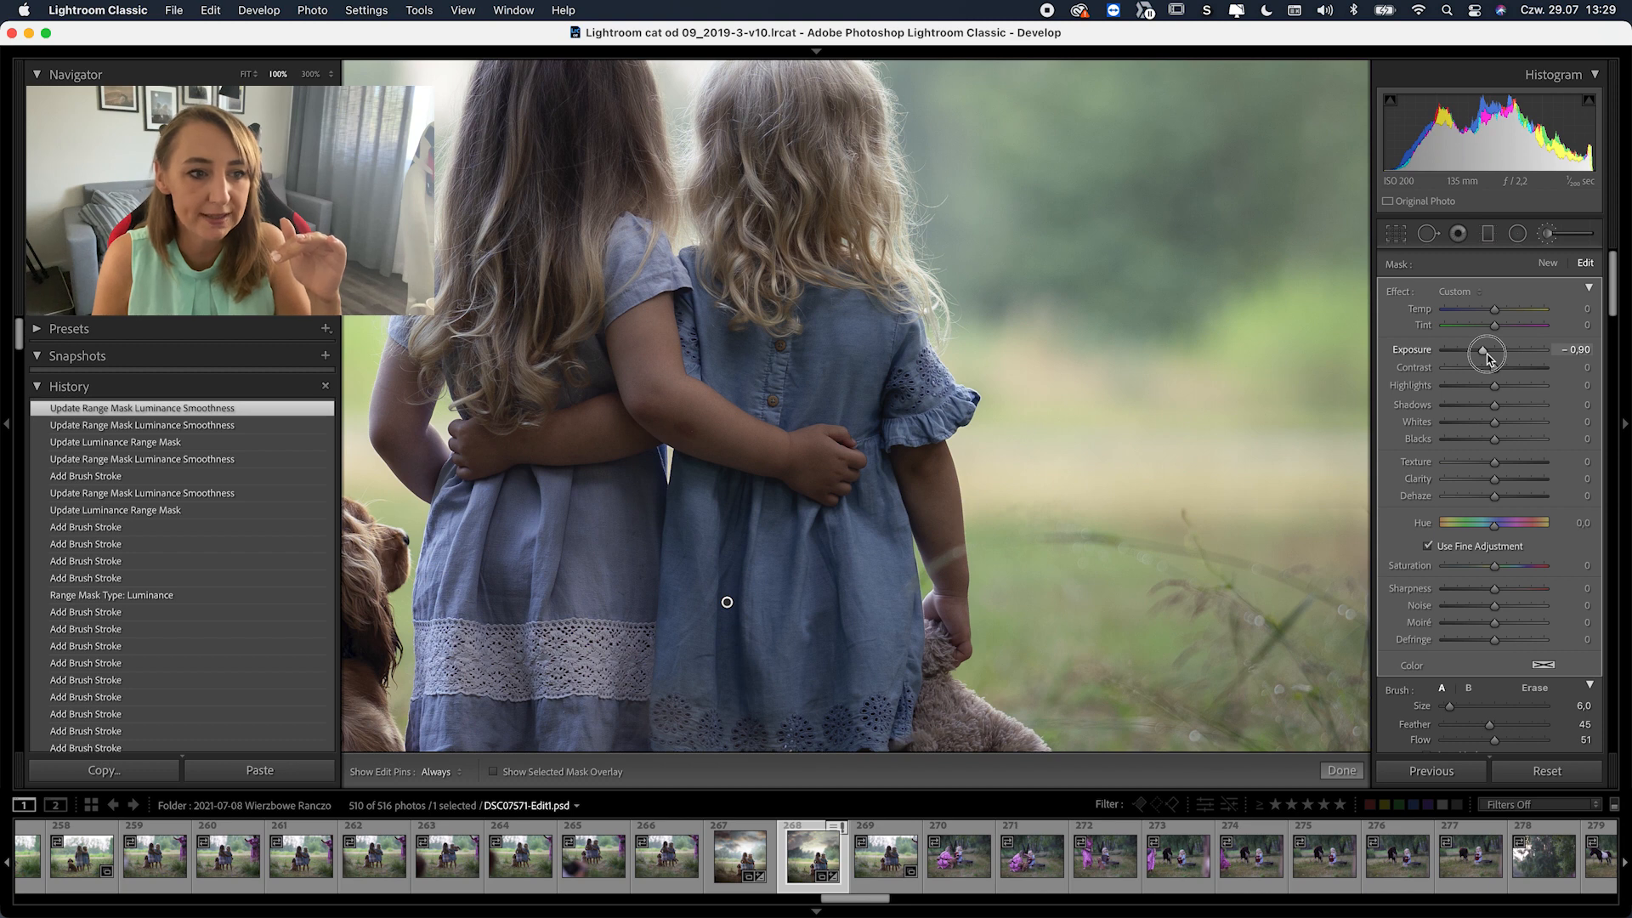
pyautogui.moveTo(1489, 357); pyautogui.dragTo(1489, 357)
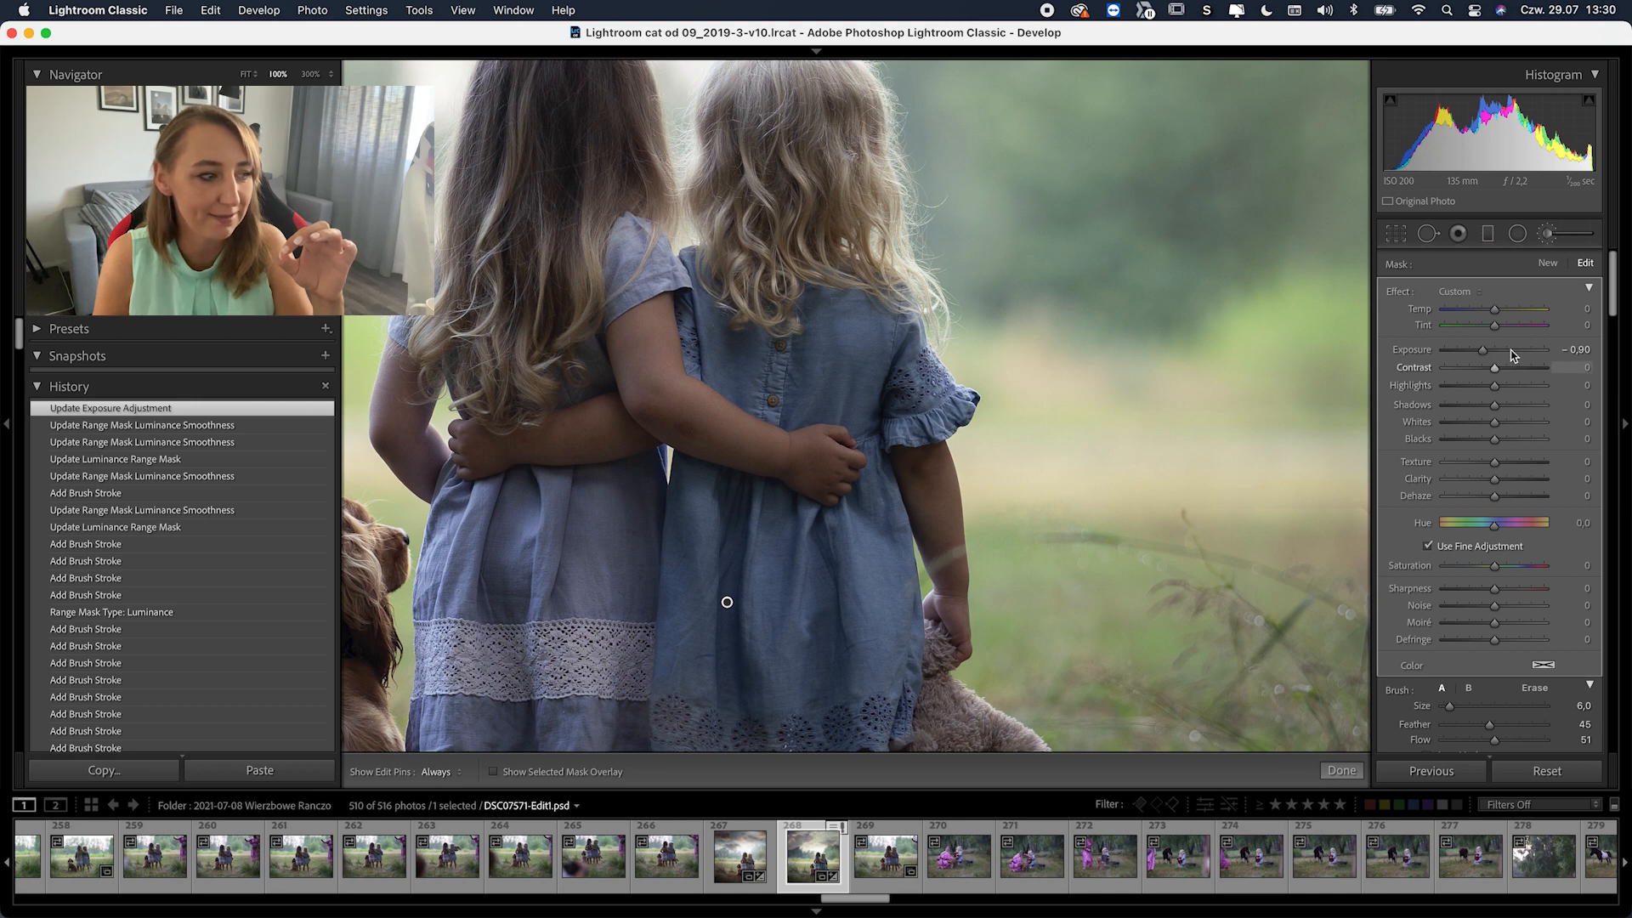
pyautogui.moveTo(1497, 359)
pyautogui.mouseDown()
pyautogui.moveTo(1514, 357)
pyautogui.moveTo(1483, 355)
pyautogui.mouseUp()
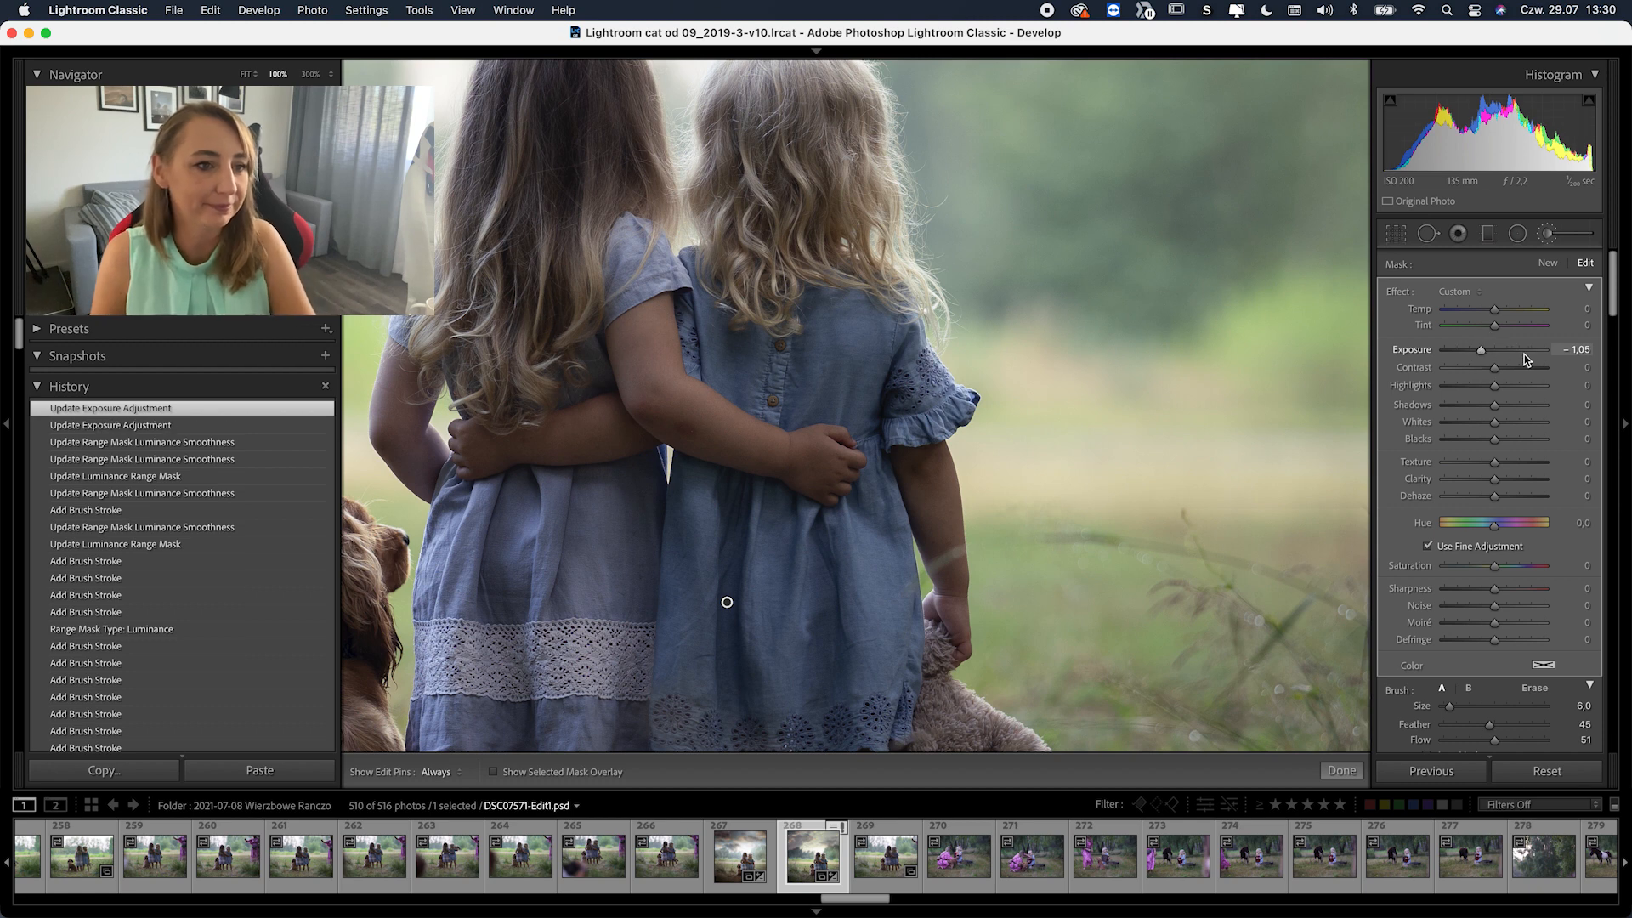
# Create a new brush mask with exposure 1.03 and paint brightening strokes down the skirt of the blonde girl's dress
pyautogui.click(1549, 266)
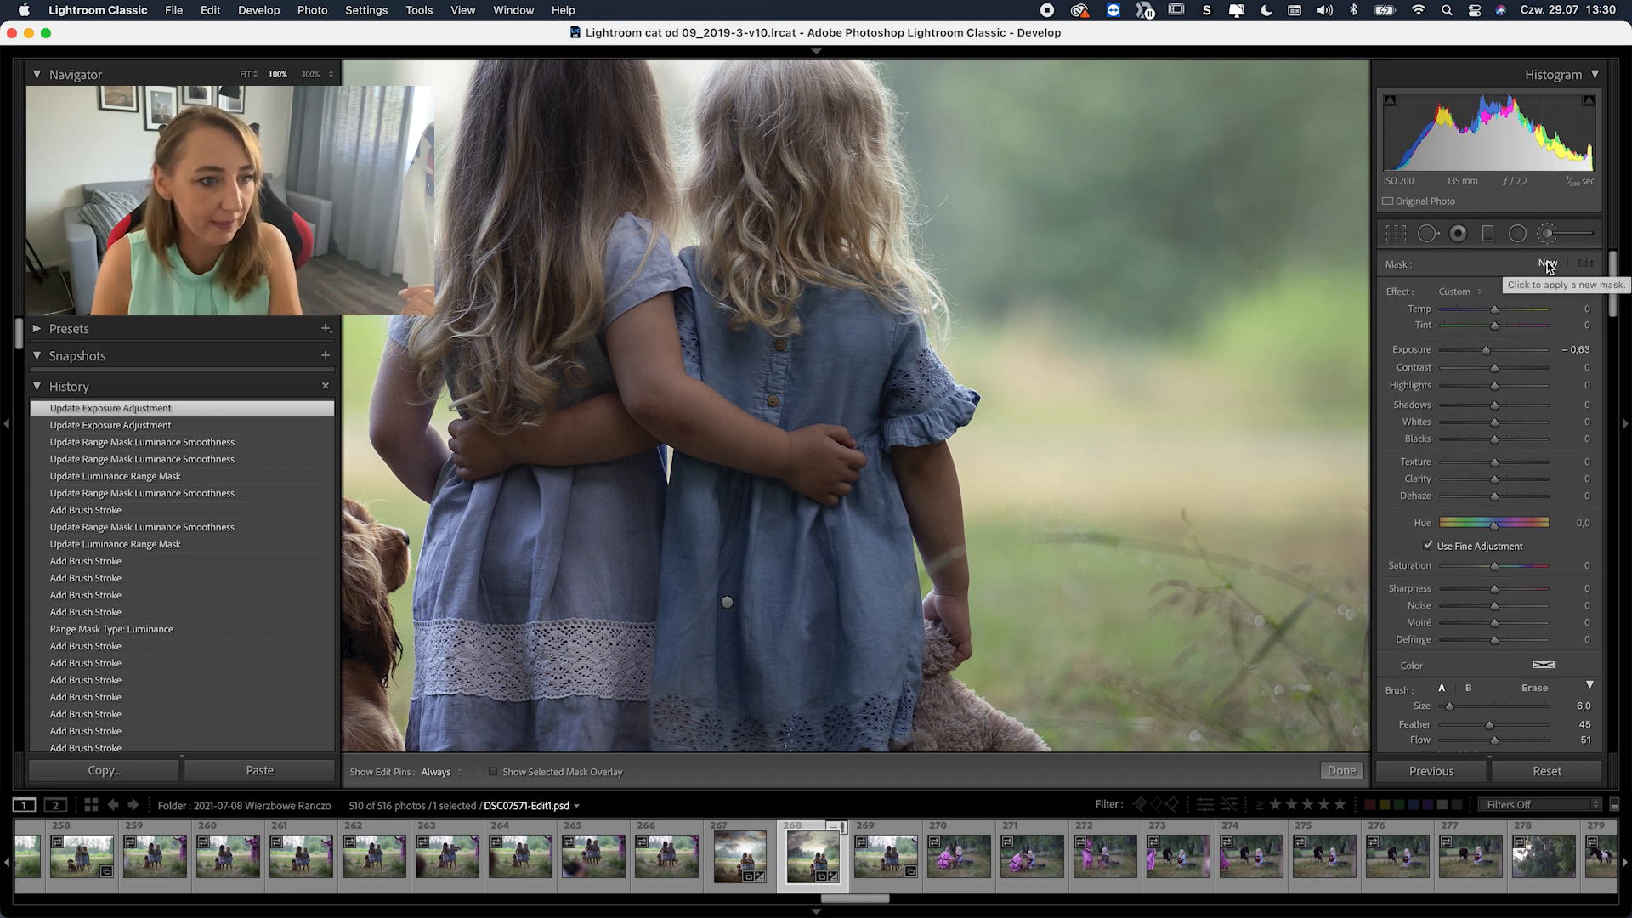
pyautogui.moveTo(1500, 350); pyautogui.dragTo(1508, 361)
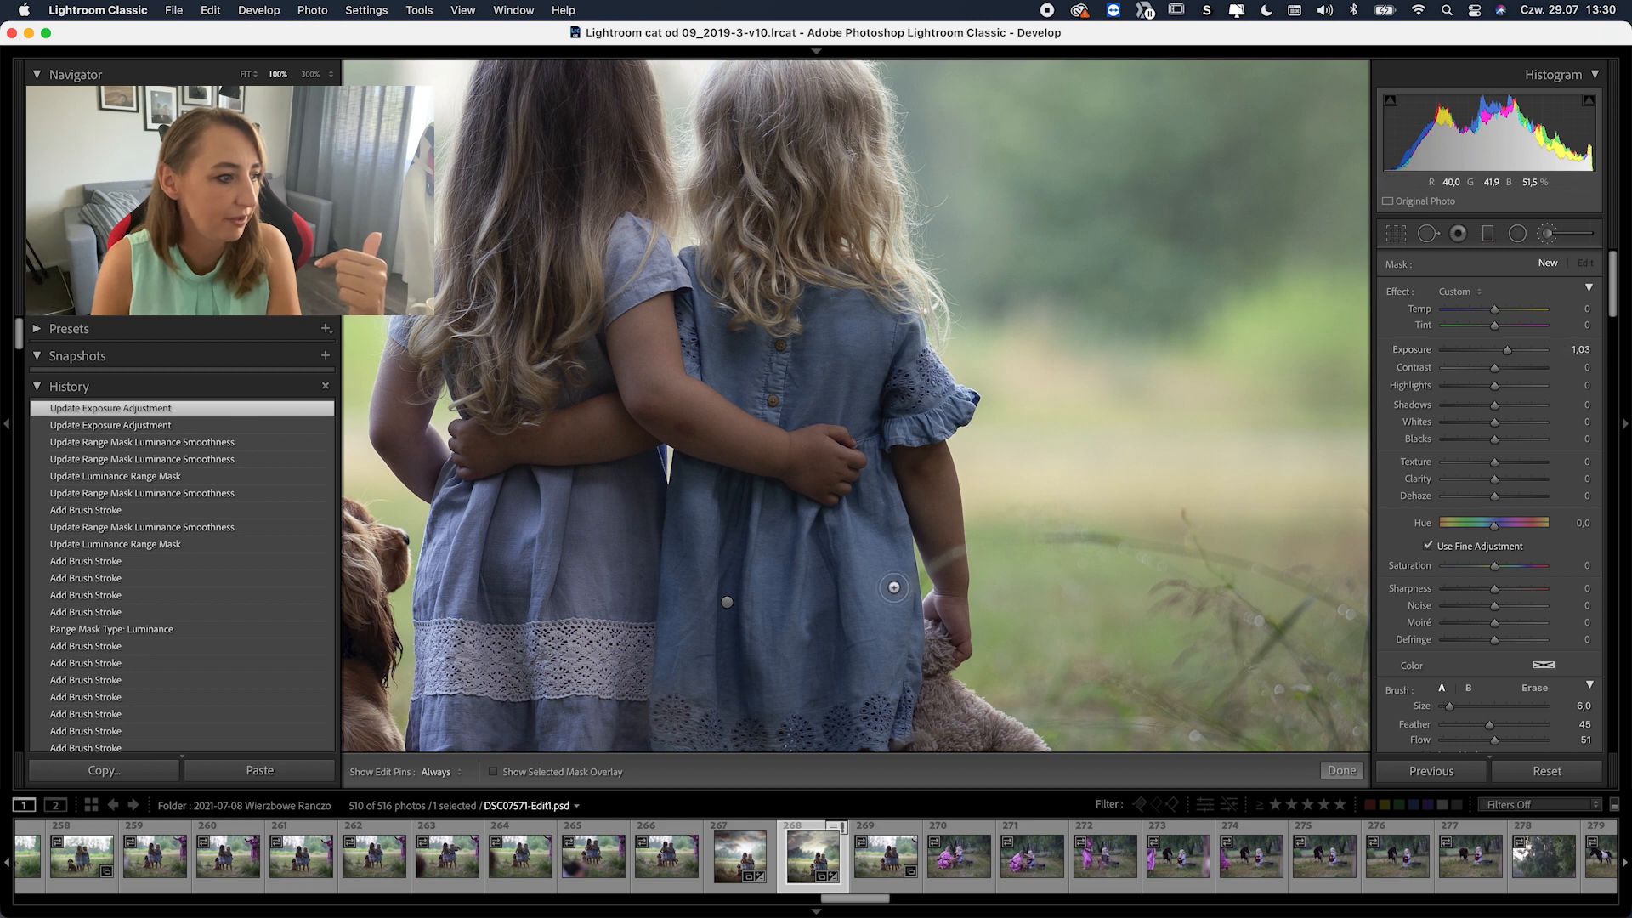
pyautogui.press('h')
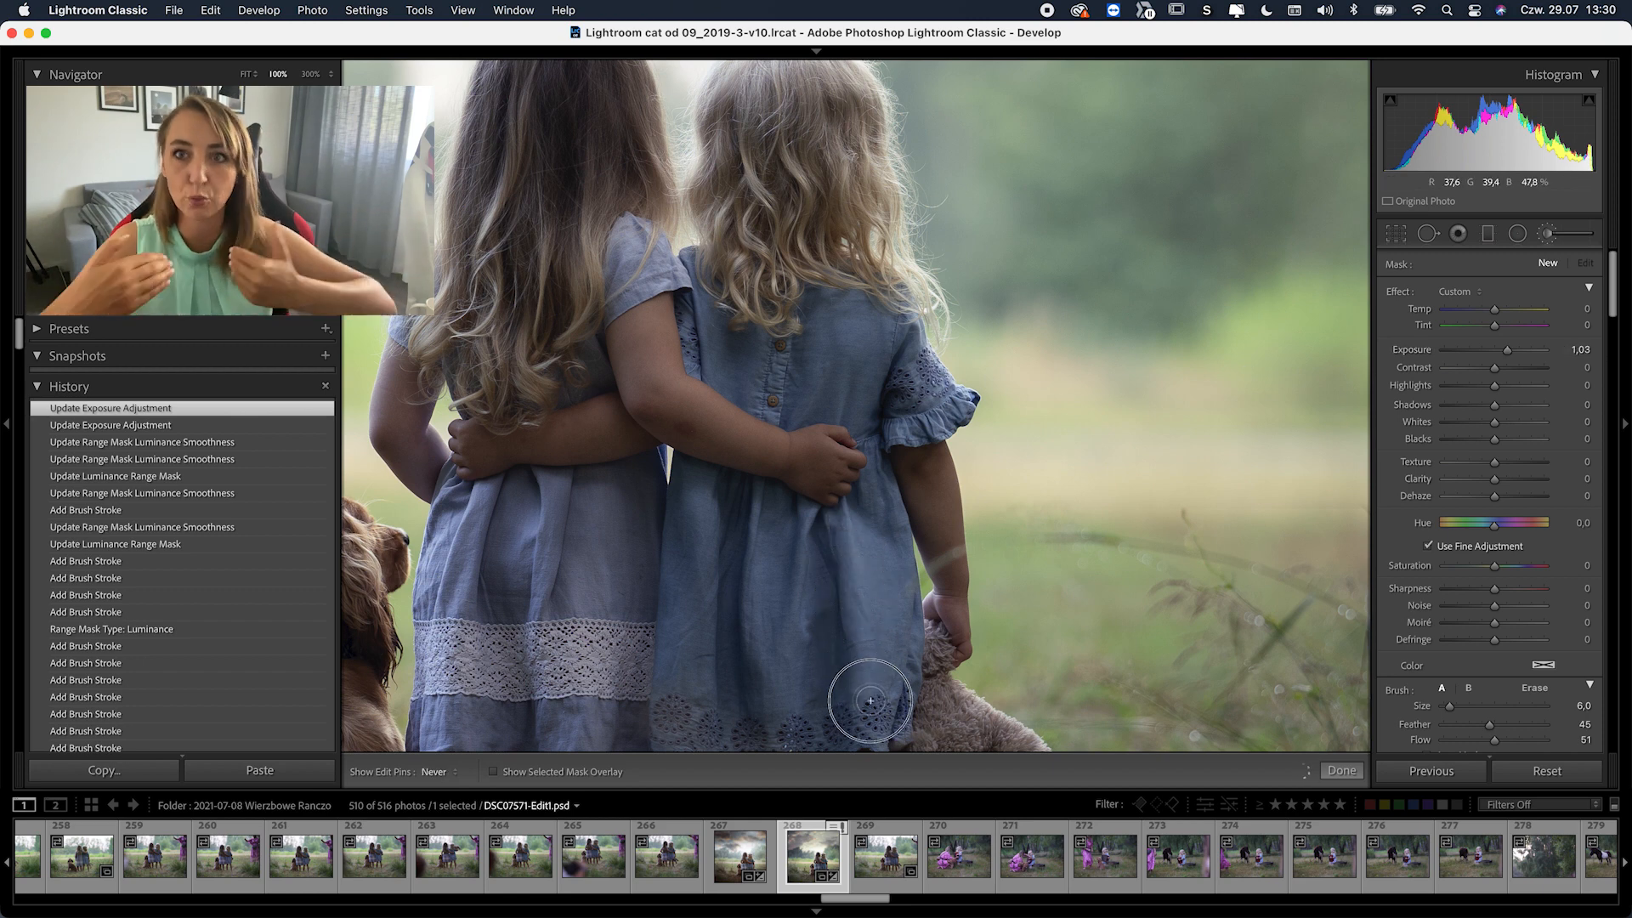
pyautogui.moveTo(808, 591)
pyautogui.mouseDown()
pyautogui.moveTo(794, 577)
pyautogui.moveTo(788, 673)
pyautogui.mouseUp()
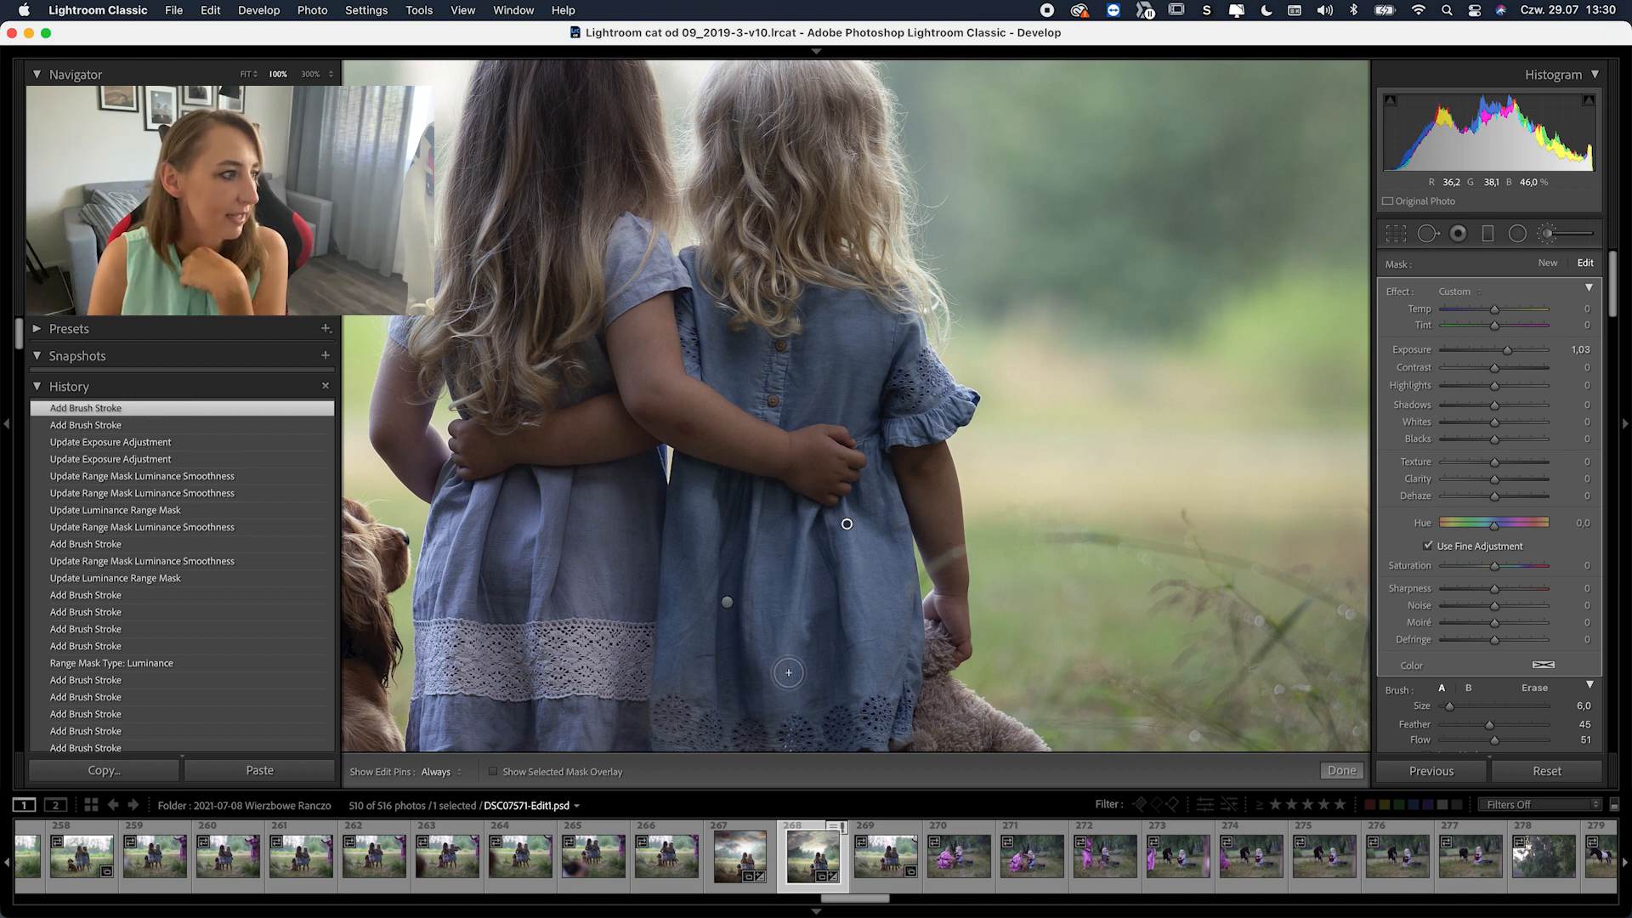
pyautogui.press('h')
# Paint brightening strokes over the darker-haired girl's hair, sleeve and the folds of her skirt
pyautogui.moveTo(847, 523); pyautogui.dragTo(543, 592)
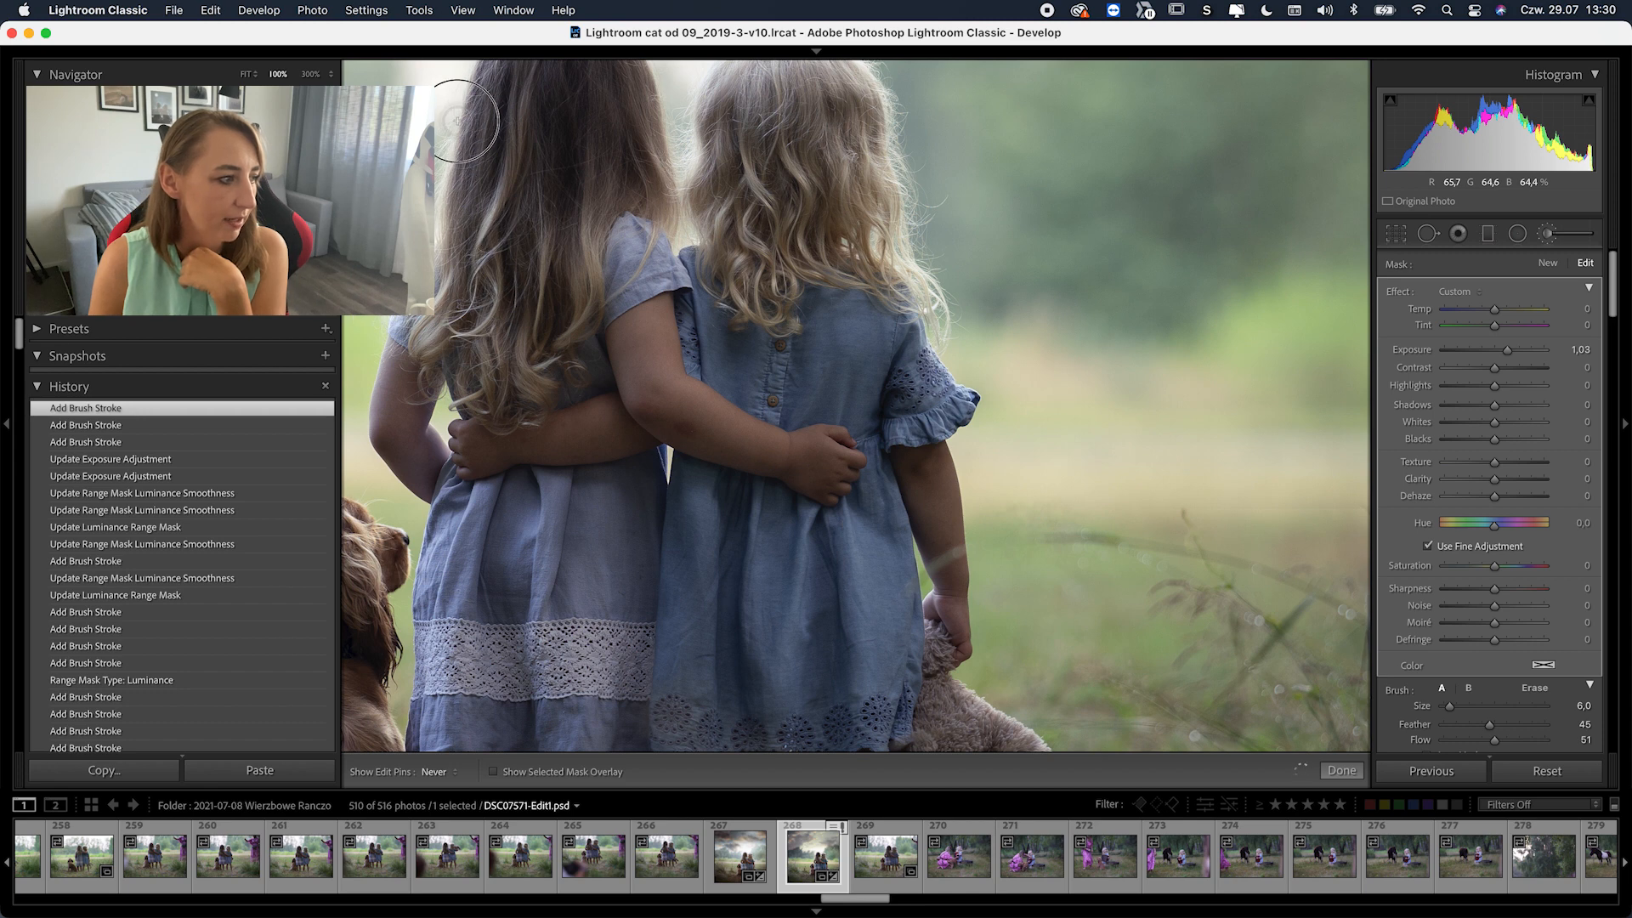
pyautogui.moveTo(489, 457)
pyautogui.mouseDown()
pyautogui.moveTo(467, 673)
pyautogui.moveTo(473, 512)
pyautogui.moveTo(425, 688)
pyautogui.mouseUp()
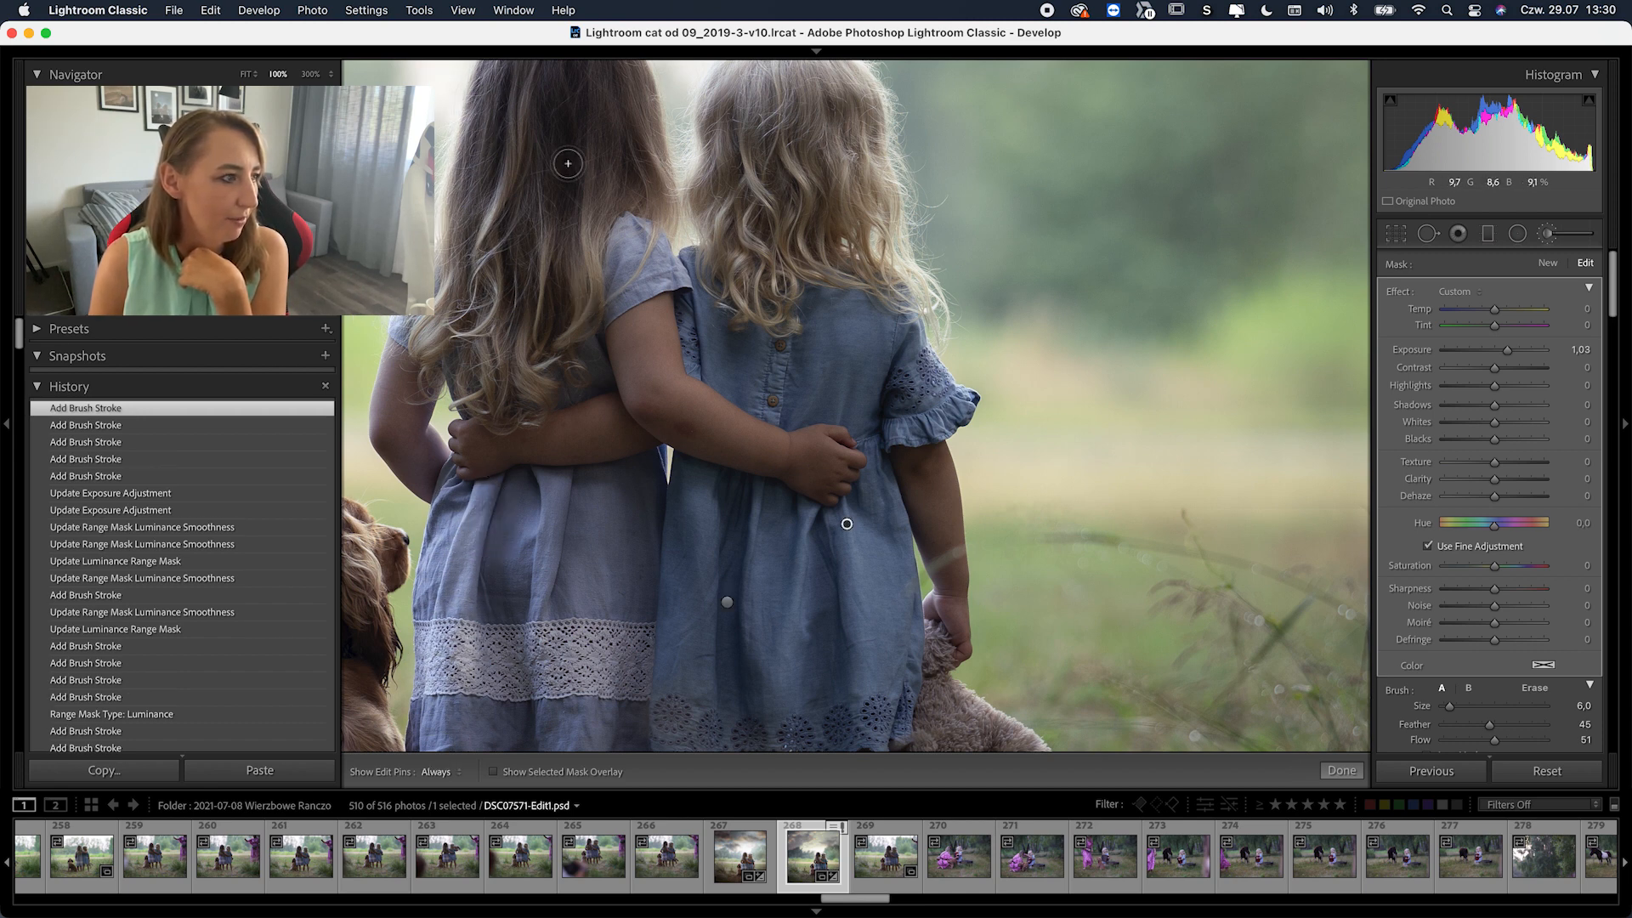
pyautogui.moveTo(569, 137); pyautogui.dragTo(573, 137)
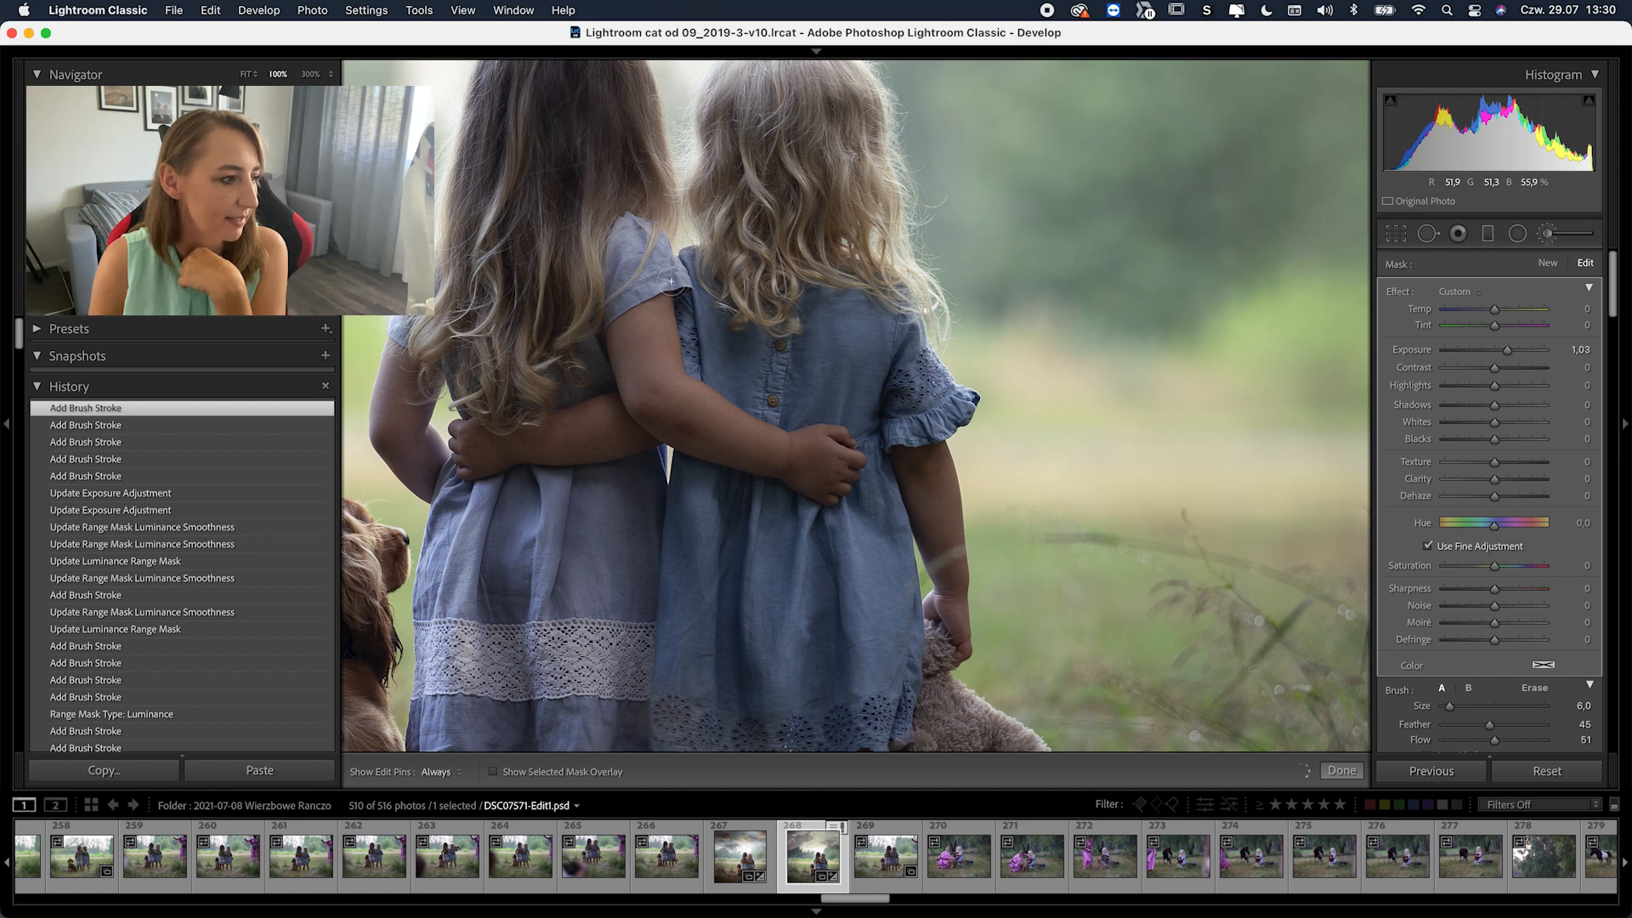
pyautogui.moveTo(635, 238); pyautogui.dragTo(629, 260)
pyautogui.moveTo(602, 518); pyautogui.dragTo(576, 690)
pyautogui.moveTo(585, 712); pyautogui.dragTo(583, 723)
pyautogui.moveTo(548, 527)
pyautogui.mouseDown()
pyautogui.moveTo(547, 470)
pyautogui.moveTo(549, 591)
pyautogui.mouseUp()
# Add more brightening strokes on the blonde girl's dress, from the skirt folds up to the upper back
pyautogui.moveTo(753, 647)
pyautogui.mouseDown()
pyautogui.moveTo(718, 645)
pyautogui.moveTo(713, 510)
pyautogui.moveTo(711, 655)
pyautogui.moveTo(689, 497)
pyautogui.mouseUp()
pyautogui.moveTo(760, 615)
pyautogui.mouseDown()
pyautogui.moveTo(750, 474)
pyautogui.moveTo(765, 701)
pyautogui.moveTo(845, 509)
pyautogui.moveTo(852, 648)
pyautogui.mouseUp()
pyautogui.moveTo(850, 581)
pyautogui.mouseDown()
pyautogui.moveTo(928, 312)
pyautogui.moveTo(900, 336)
pyautogui.moveTo(859, 287)
pyautogui.moveTo(867, 336)
pyautogui.moveTo(825, 353)
pyautogui.moveTo(875, 327)
pyautogui.mouseUp()
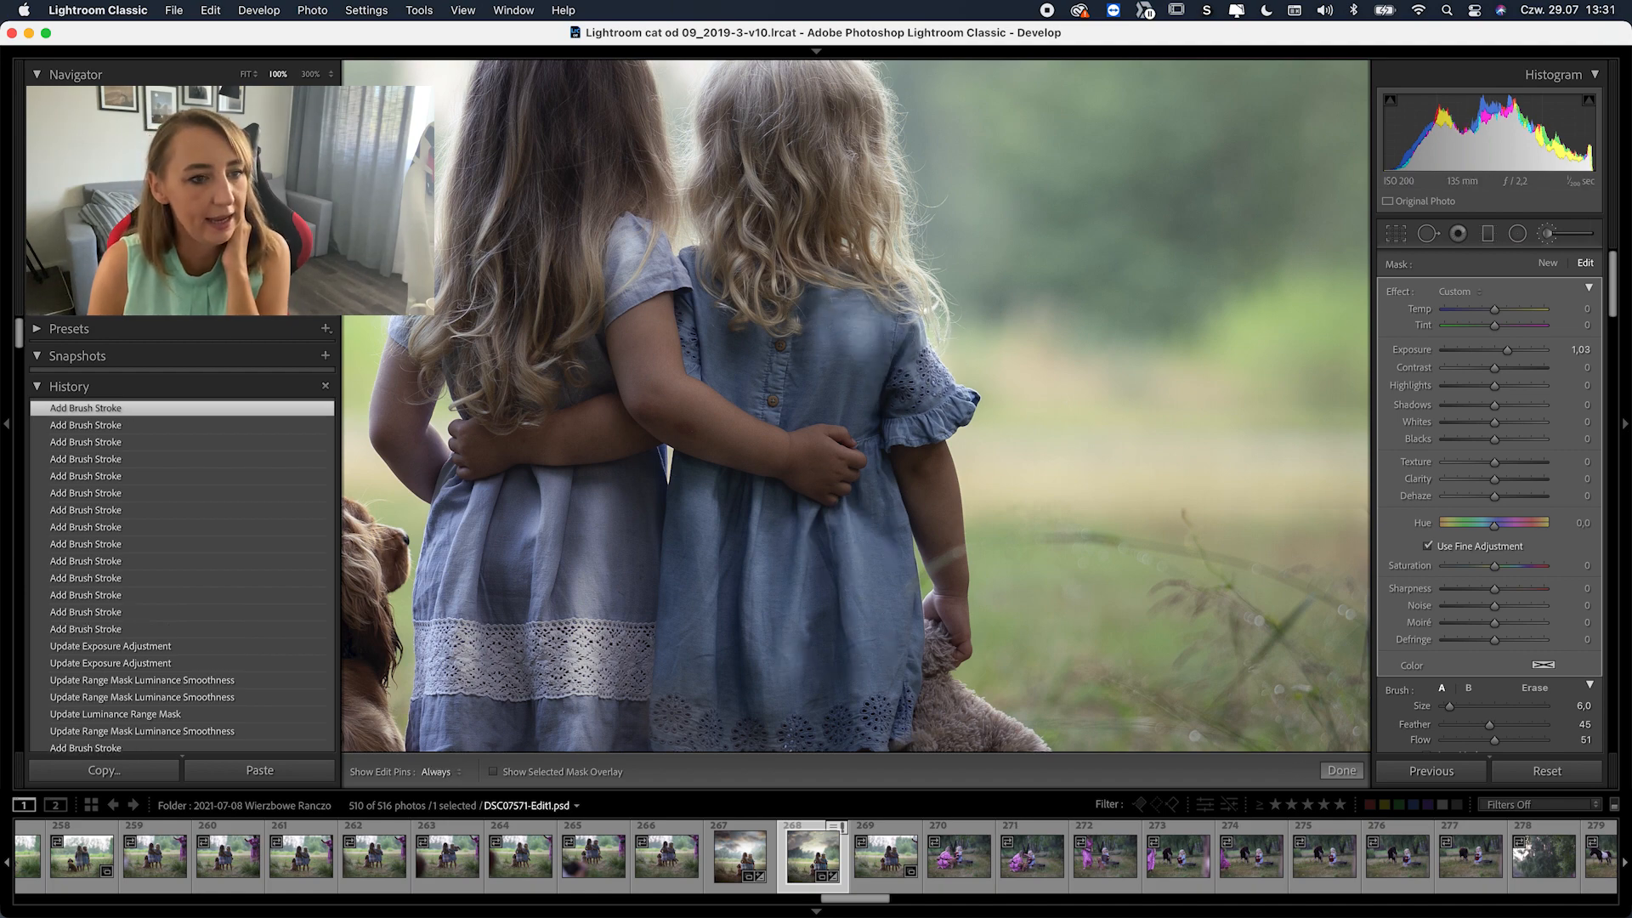
pyautogui.moveTo(234, 263); pyautogui.dragTo(211, 245)
pyautogui.moveTo(730, 555)
pyautogui.mouseDown()
pyautogui.moveTo(696, 388)
pyautogui.moveTo(669, 510)
pyautogui.mouseUp()
# Set the brightening mask's range mask to Luminance with a range of 40/100 and show the luminance mask
pyautogui.moveTo(1612, 298); pyautogui.dragTo(1612, 333)
pyautogui.scroll(3, 1614, 433)
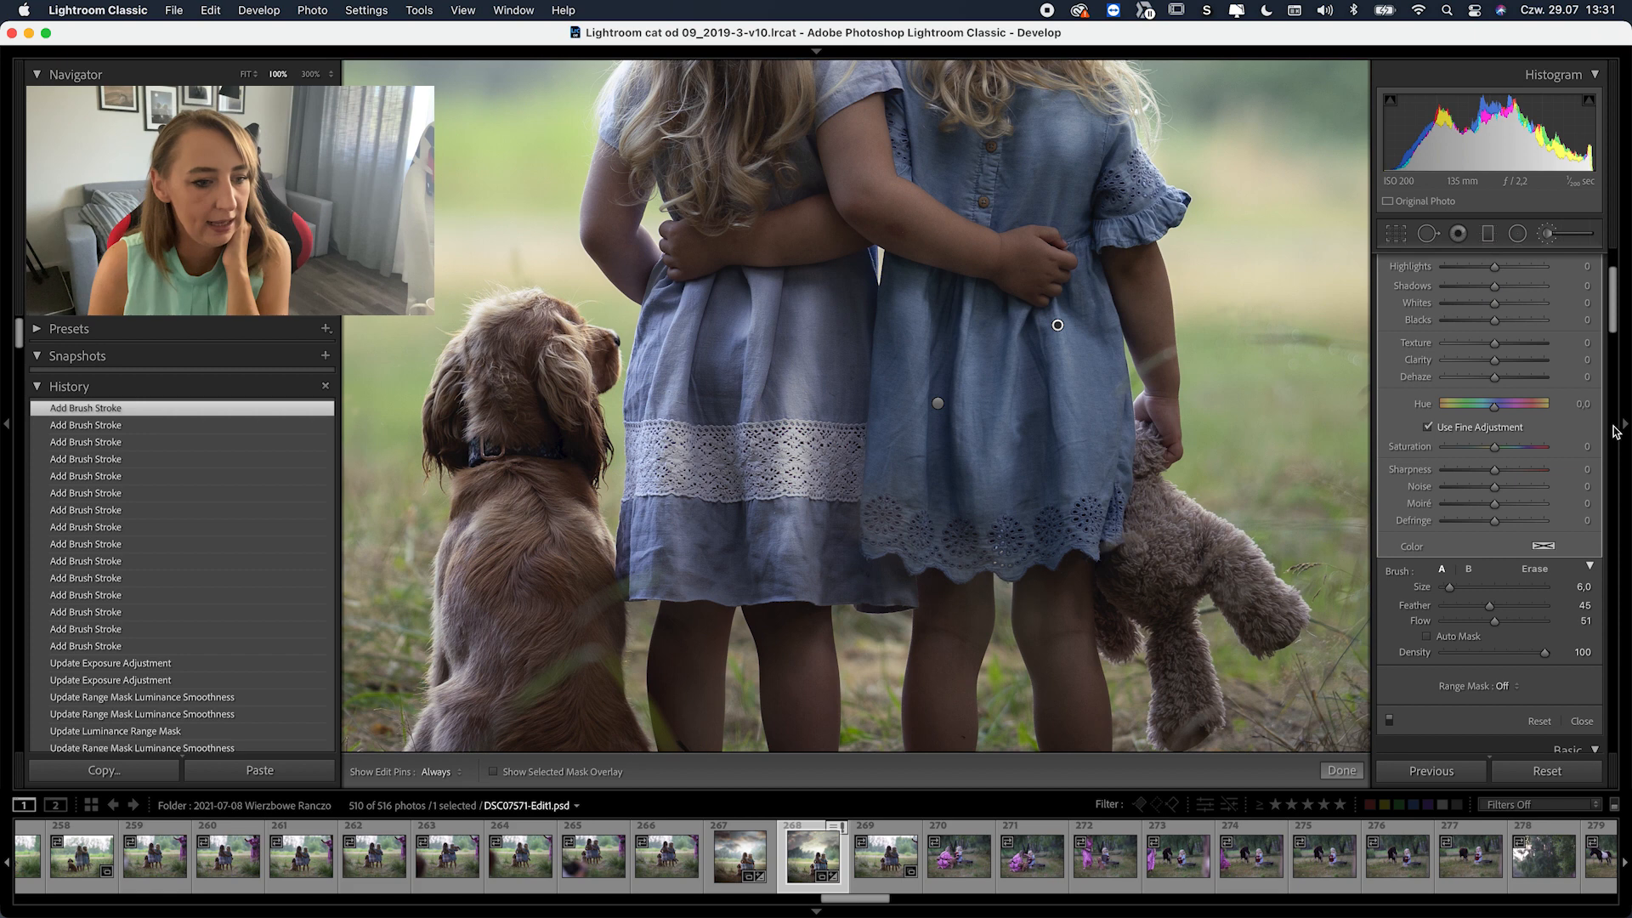
pyautogui.click(1513, 686)
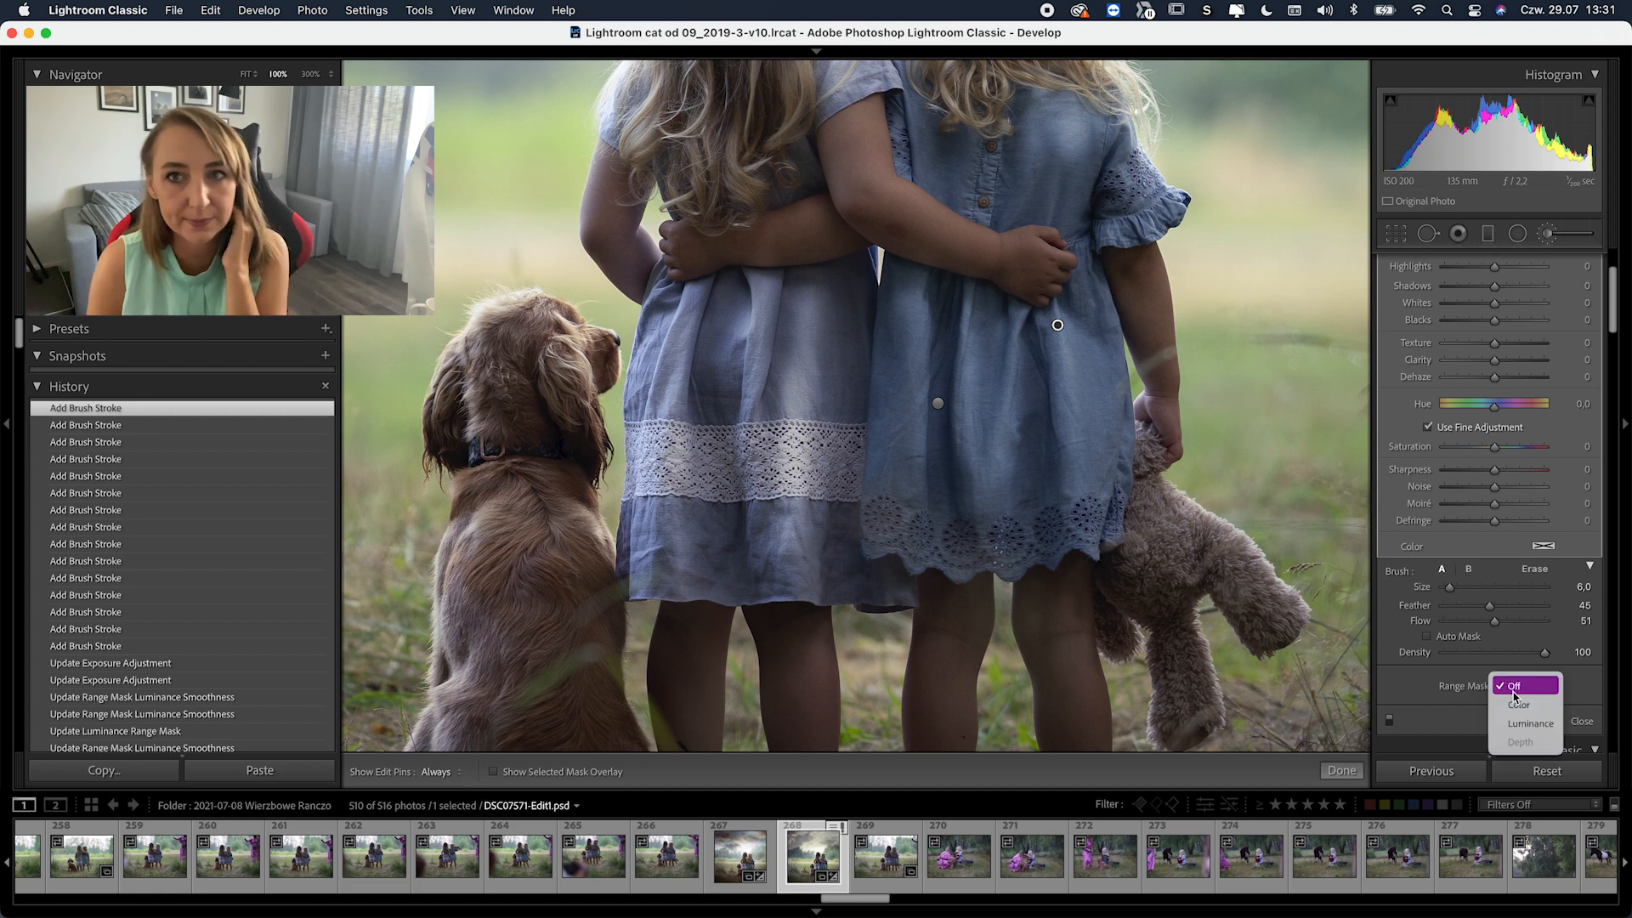
pyautogui.click(1513, 724)
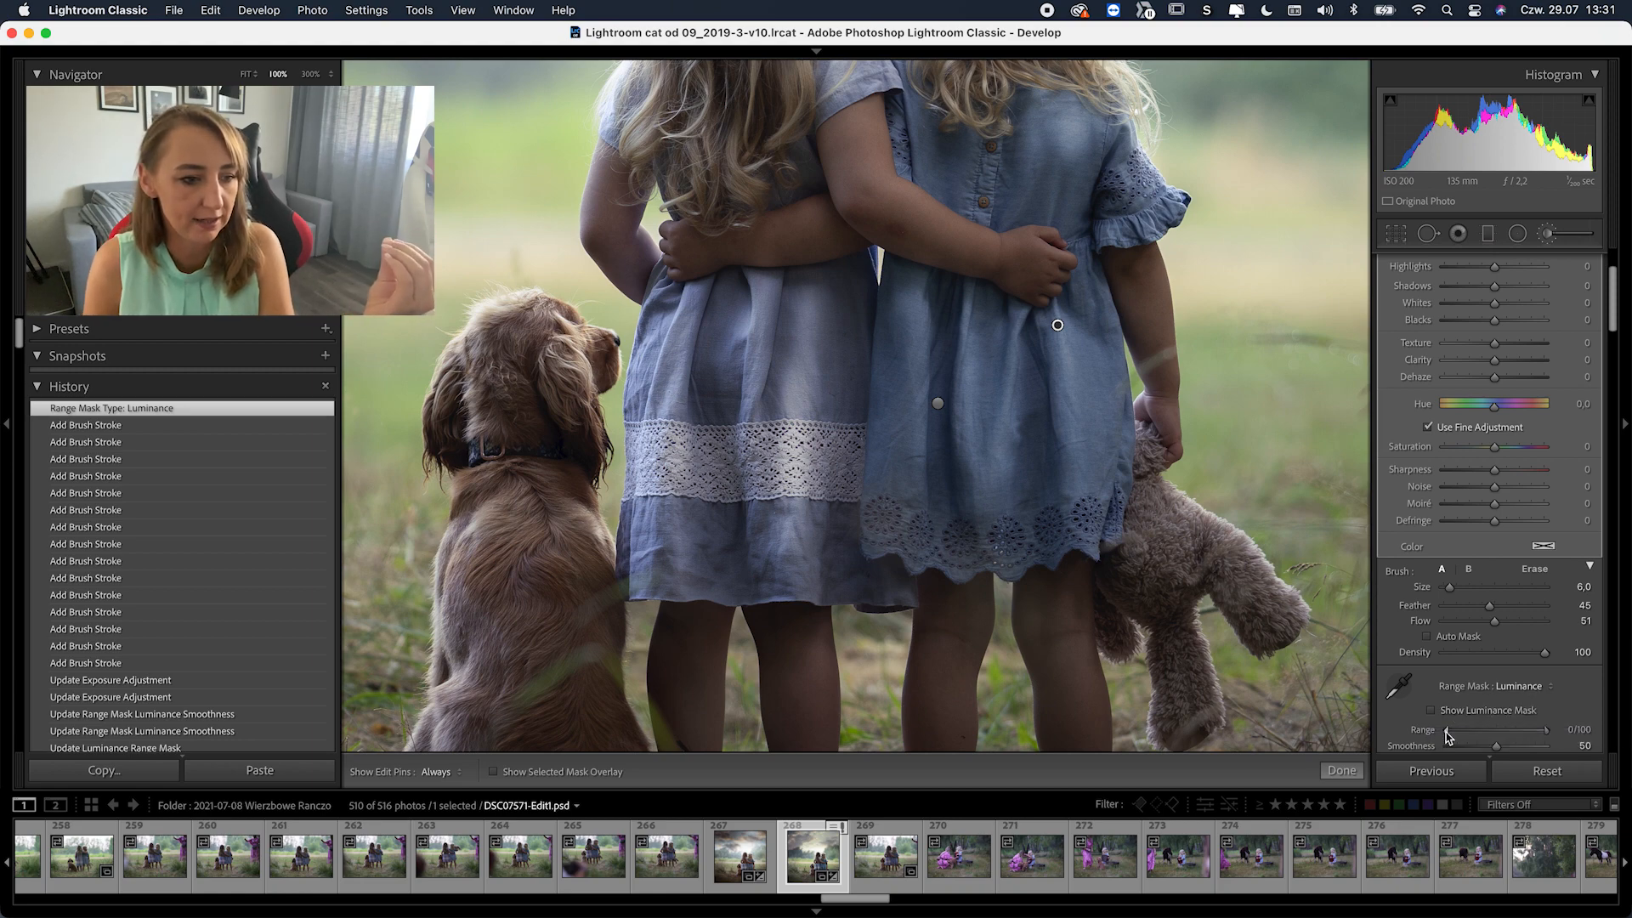
pyautogui.moveTo(1447, 730); pyautogui.dragTo(1484, 733)
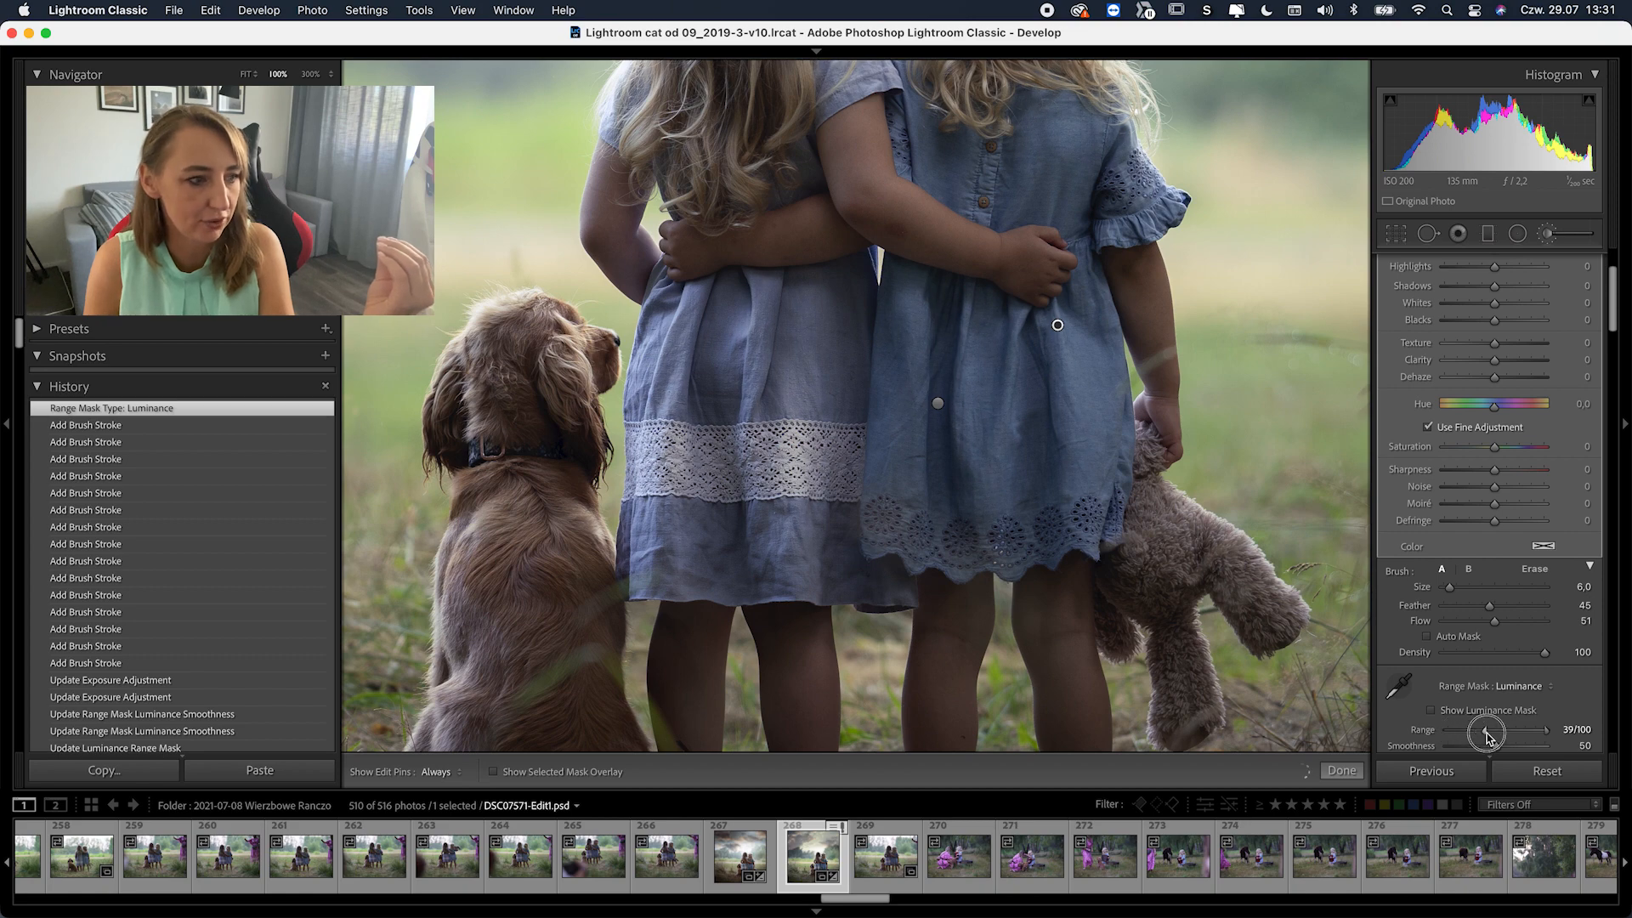
pyautogui.click(1433, 712)
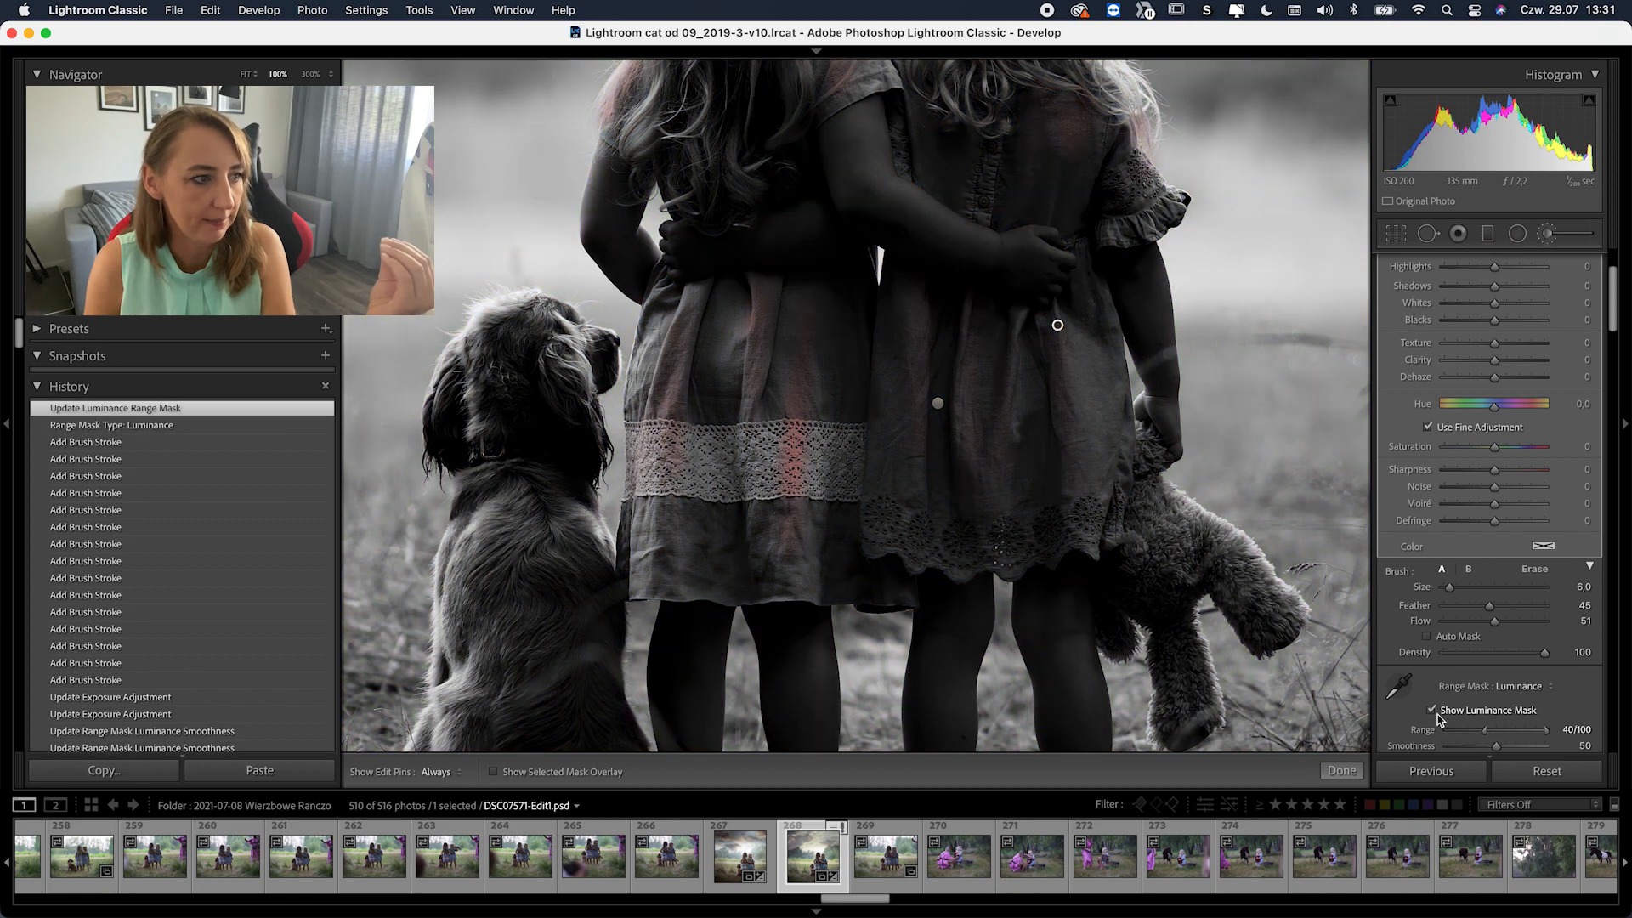
# Adjust the brightening mask's luminance range to 27/100 and its smoothness to 61
pyautogui.moveTo(1473, 731)
pyautogui.mouseDown()
pyautogui.moveTo(1523, 736)
pyautogui.moveTo(1471, 733)
pyautogui.mouseUp()
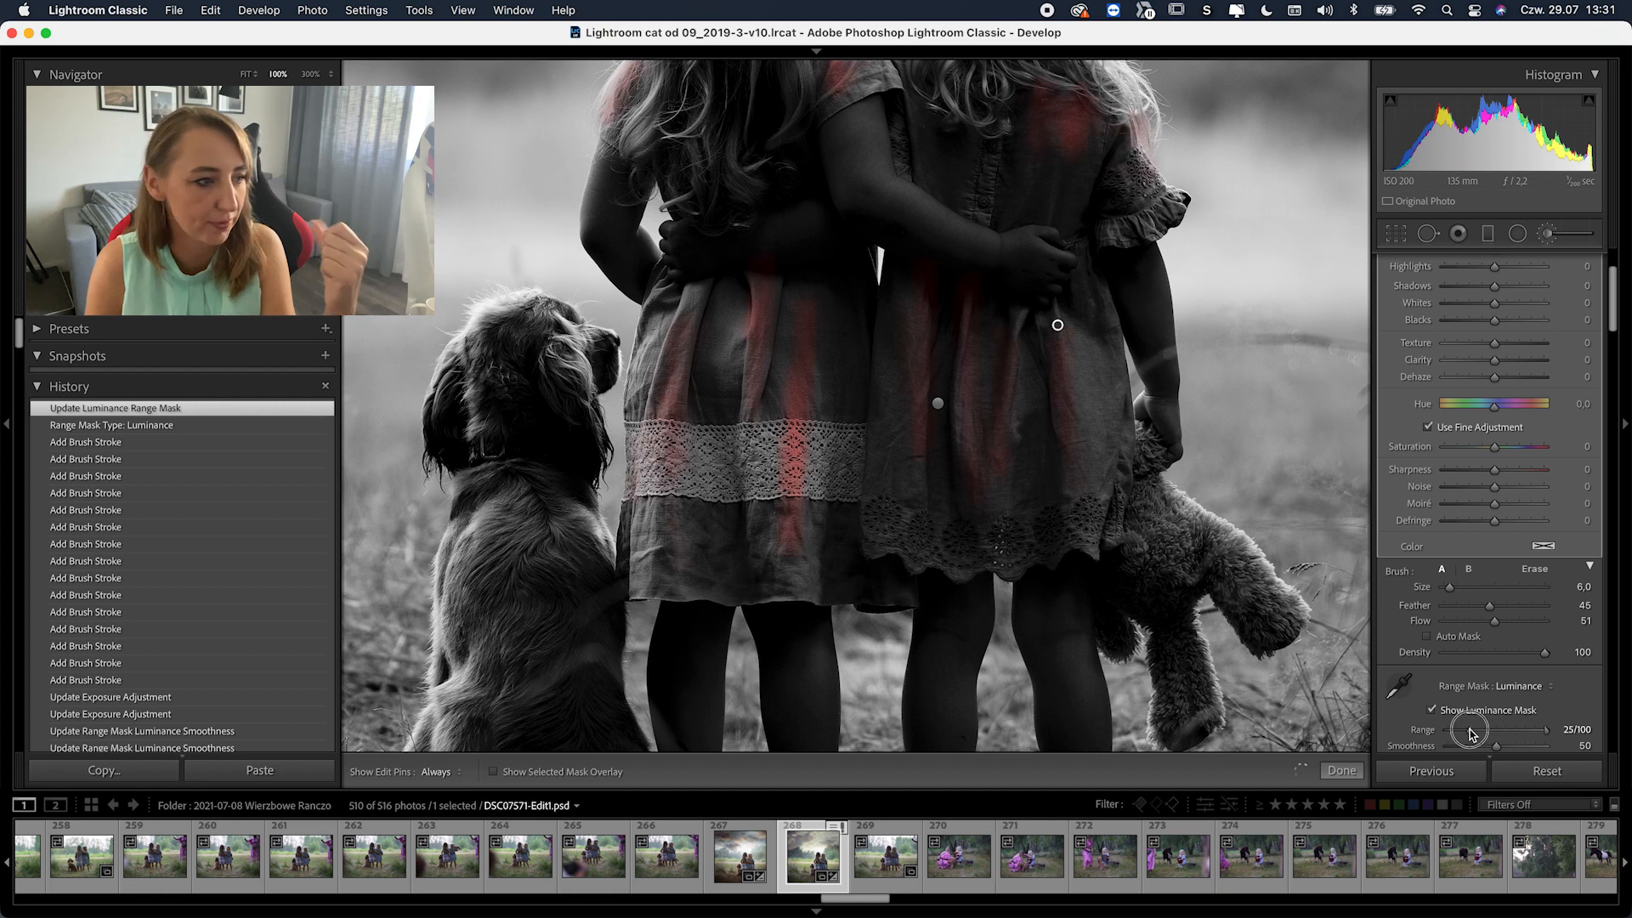
pyautogui.click(1469, 729)
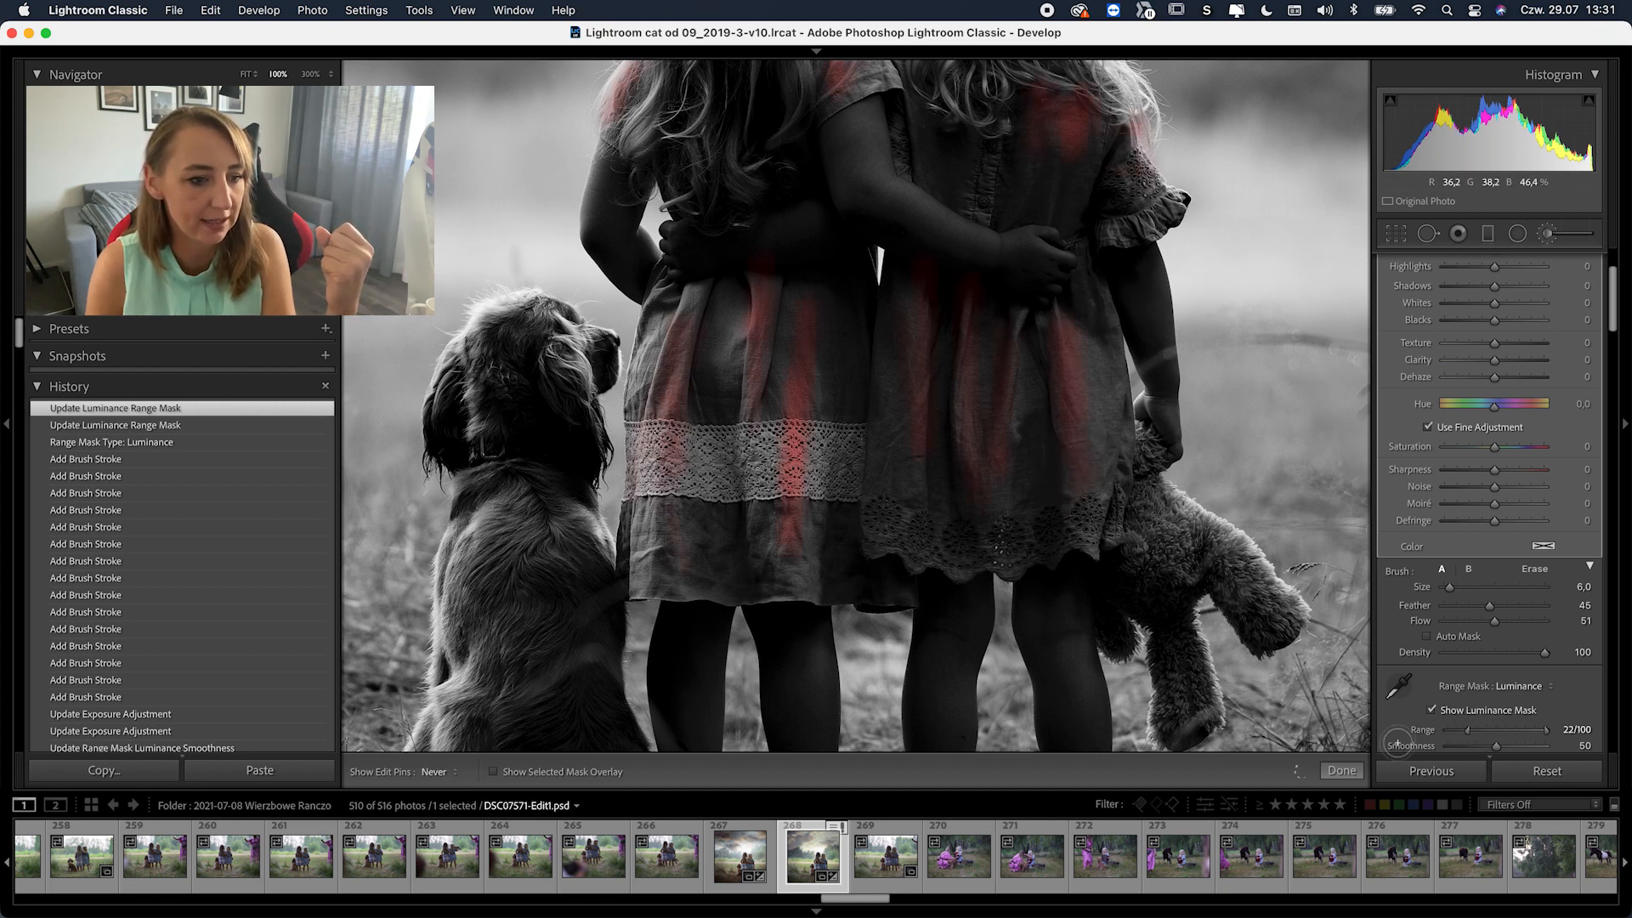
pyautogui.click(1473, 733)
pyautogui.moveTo(1521, 736); pyautogui.dragTo(1507, 750)
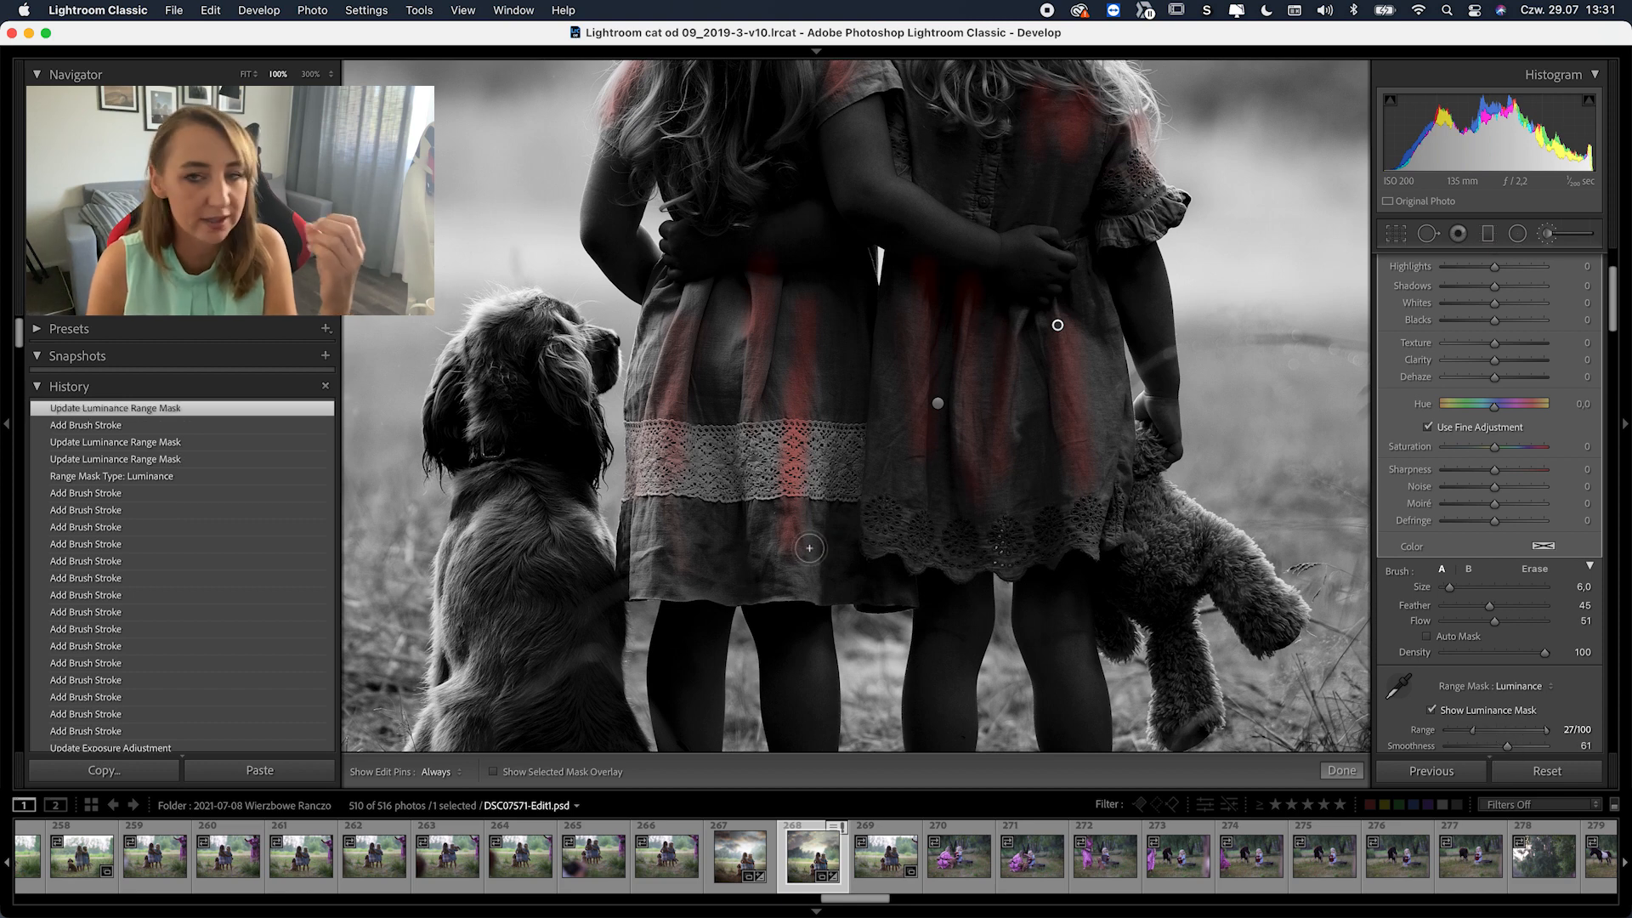
# Paint further brightening strokes down the darker-haired girl's skirt and lace band and on the upper back of the blonde girl's dress
pyautogui.press('h')
pyautogui.moveTo(775, 277); pyautogui.dragTo(751, 396)
pyautogui.press('h')
pyautogui.moveTo(655, 277)
pyautogui.mouseDown()
pyautogui.moveTo(680, 343)
pyautogui.moveTo(706, 265)
pyautogui.moveTo(657, 448)
pyautogui.moveTo(673, 434)
pyautogui.moveTo(670, 507)
pyautogui.moveTo(712, 460)
pyautogui.mouseUp()
pyautogui.press('h')
pyautogui.press('h')
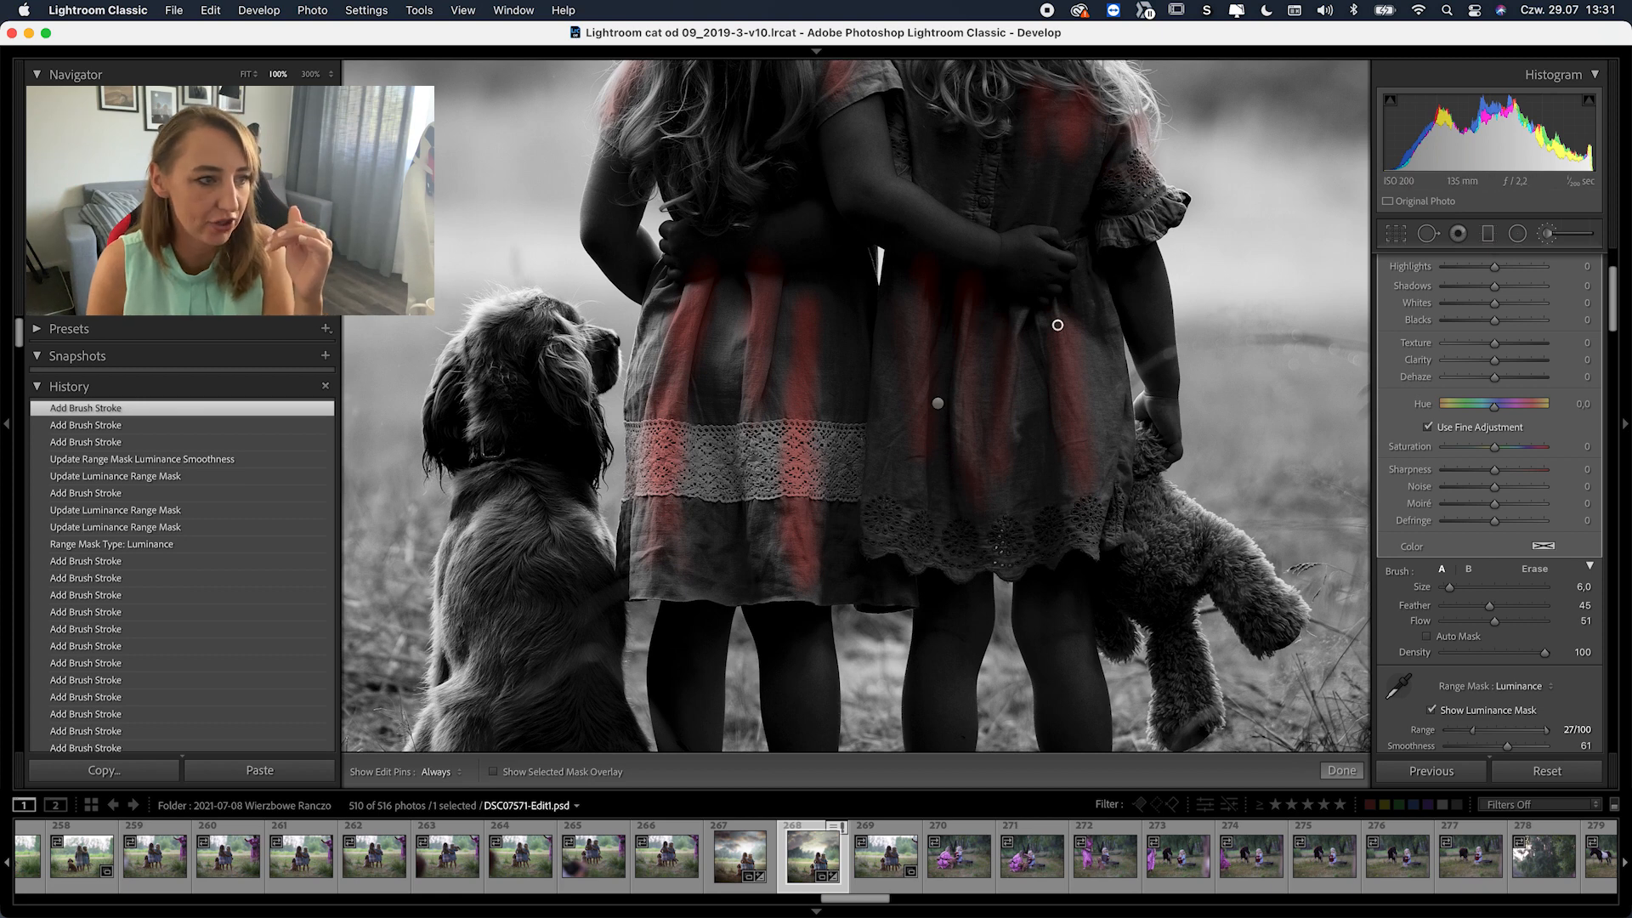
pyautogui.moveTo(1079, 106)
pyautogui.mouseDown()
pyautogui.moveTo(1137, 256)
pyautogui.moveTo(1111, 303)
pyautogui.moveTo(1114, 219)
pyautogui.moveTo(892, 184)
pyautogui.mouseUp()
pyautogui.press('h')
pyautogui.press('h')
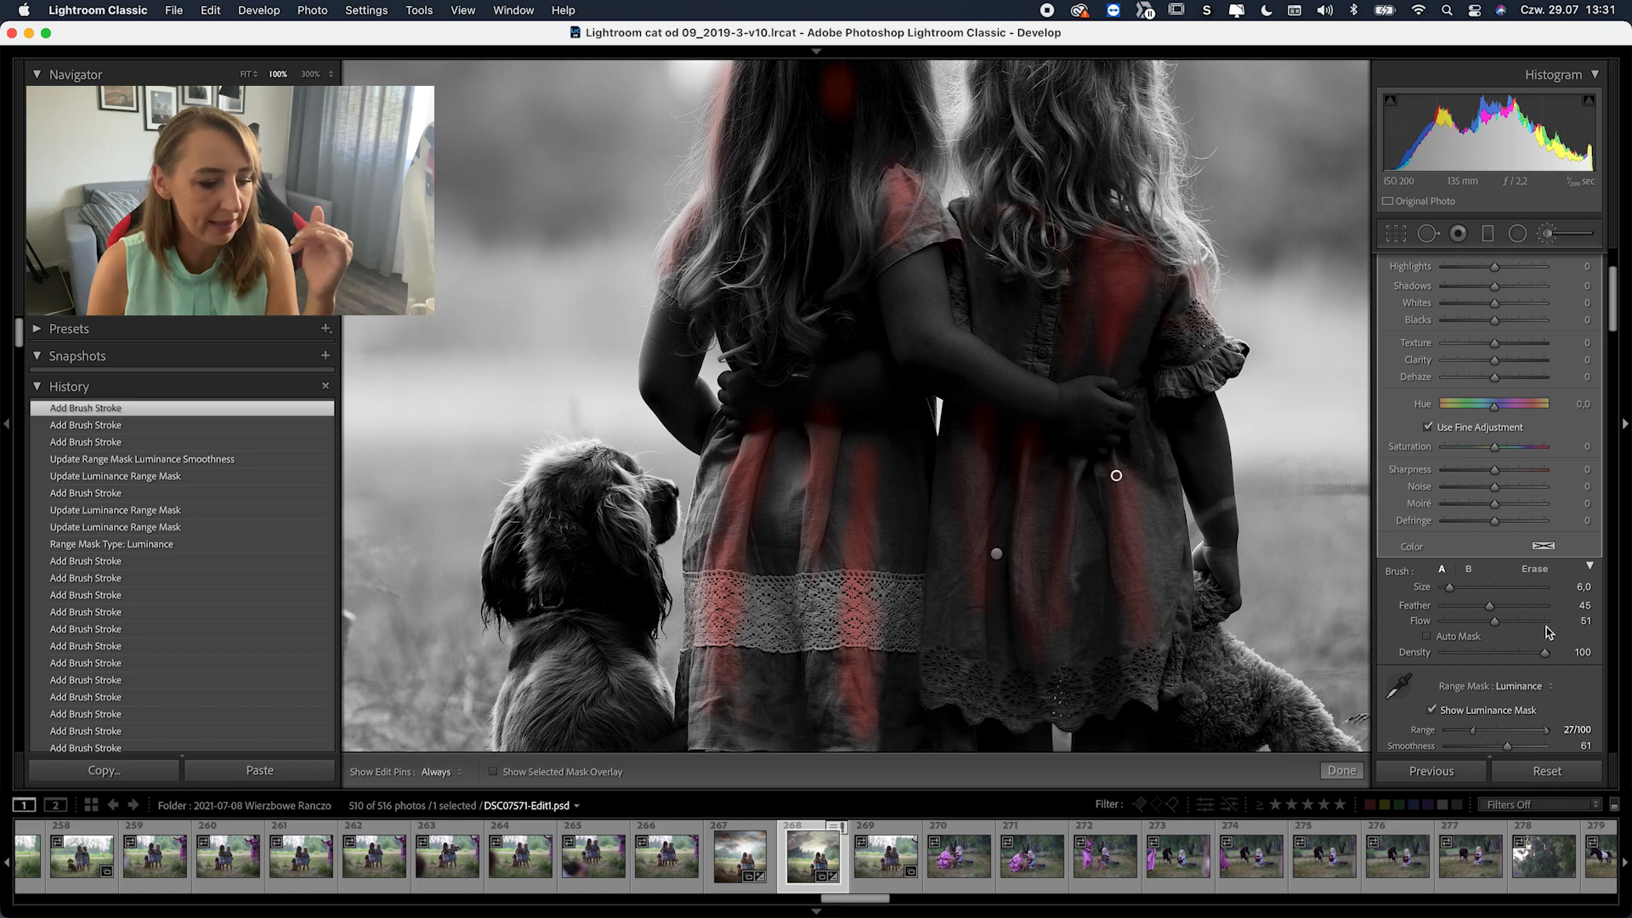
# Hide the luminance mask, set the brightening mask's exposure to 0.78 and finish the brush editing
pyautogui.click(1431, 709)
pyautogui.scroll(2, 1444, 709)
pyautogui.moveTo(1495, 351)
pyautogui.mouseDown()
pyautogui.moveTo(1520, 357)
pyautogui.moveTo(1503, 357)
pyautogui.mouseUp()
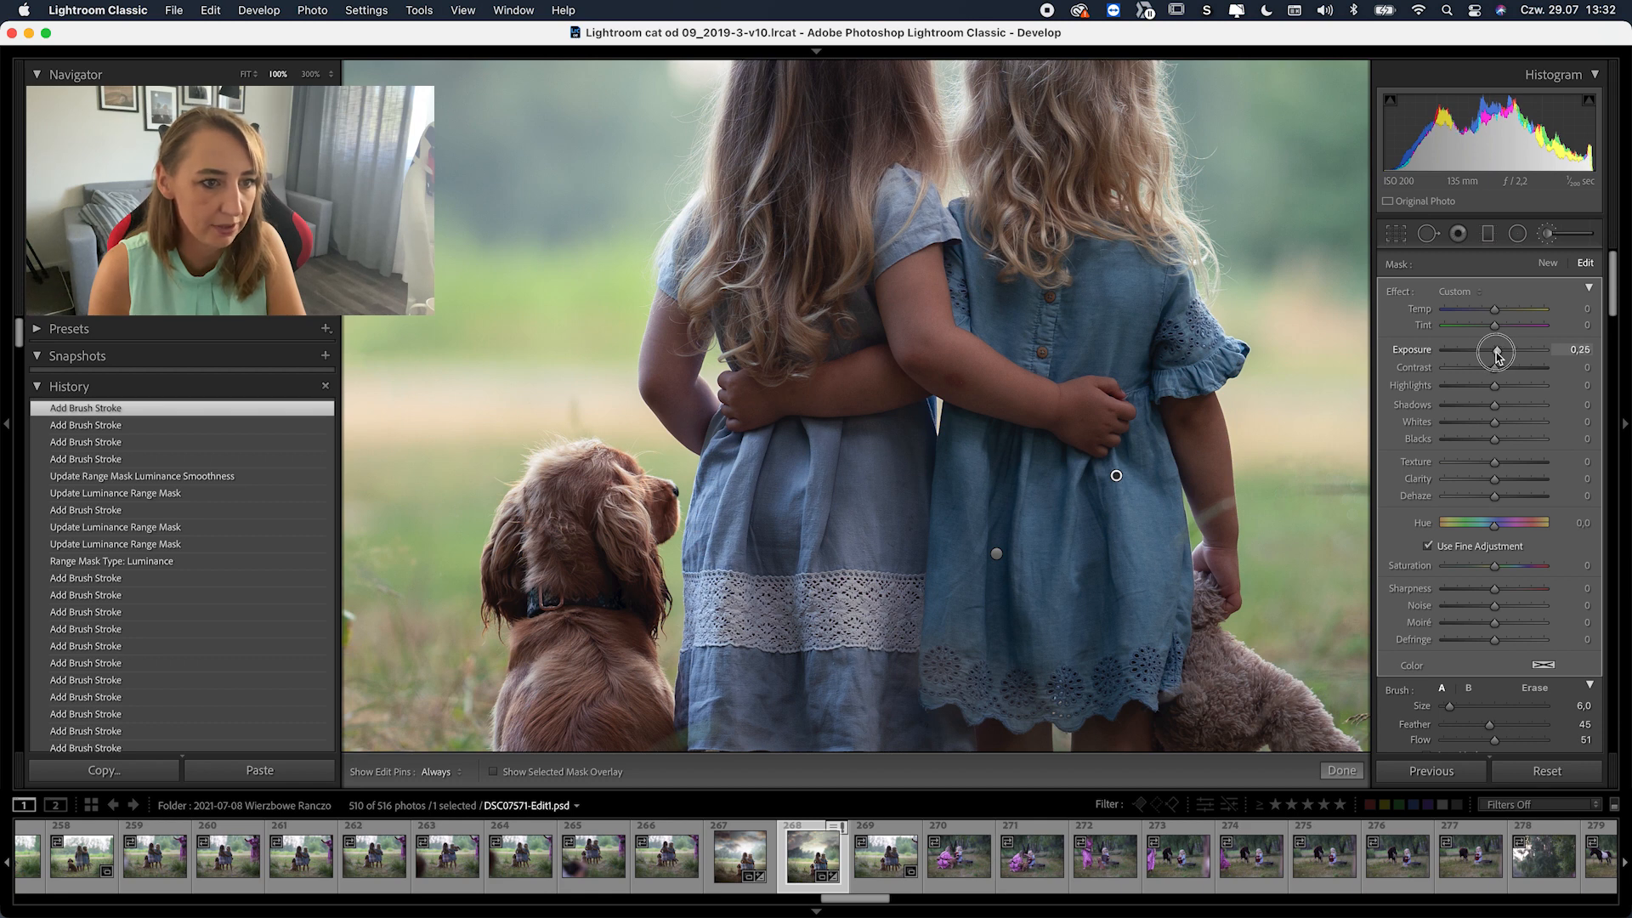
pyautogui.moveTo(1497, 355); pyautogui.dragTo(1512, 356)
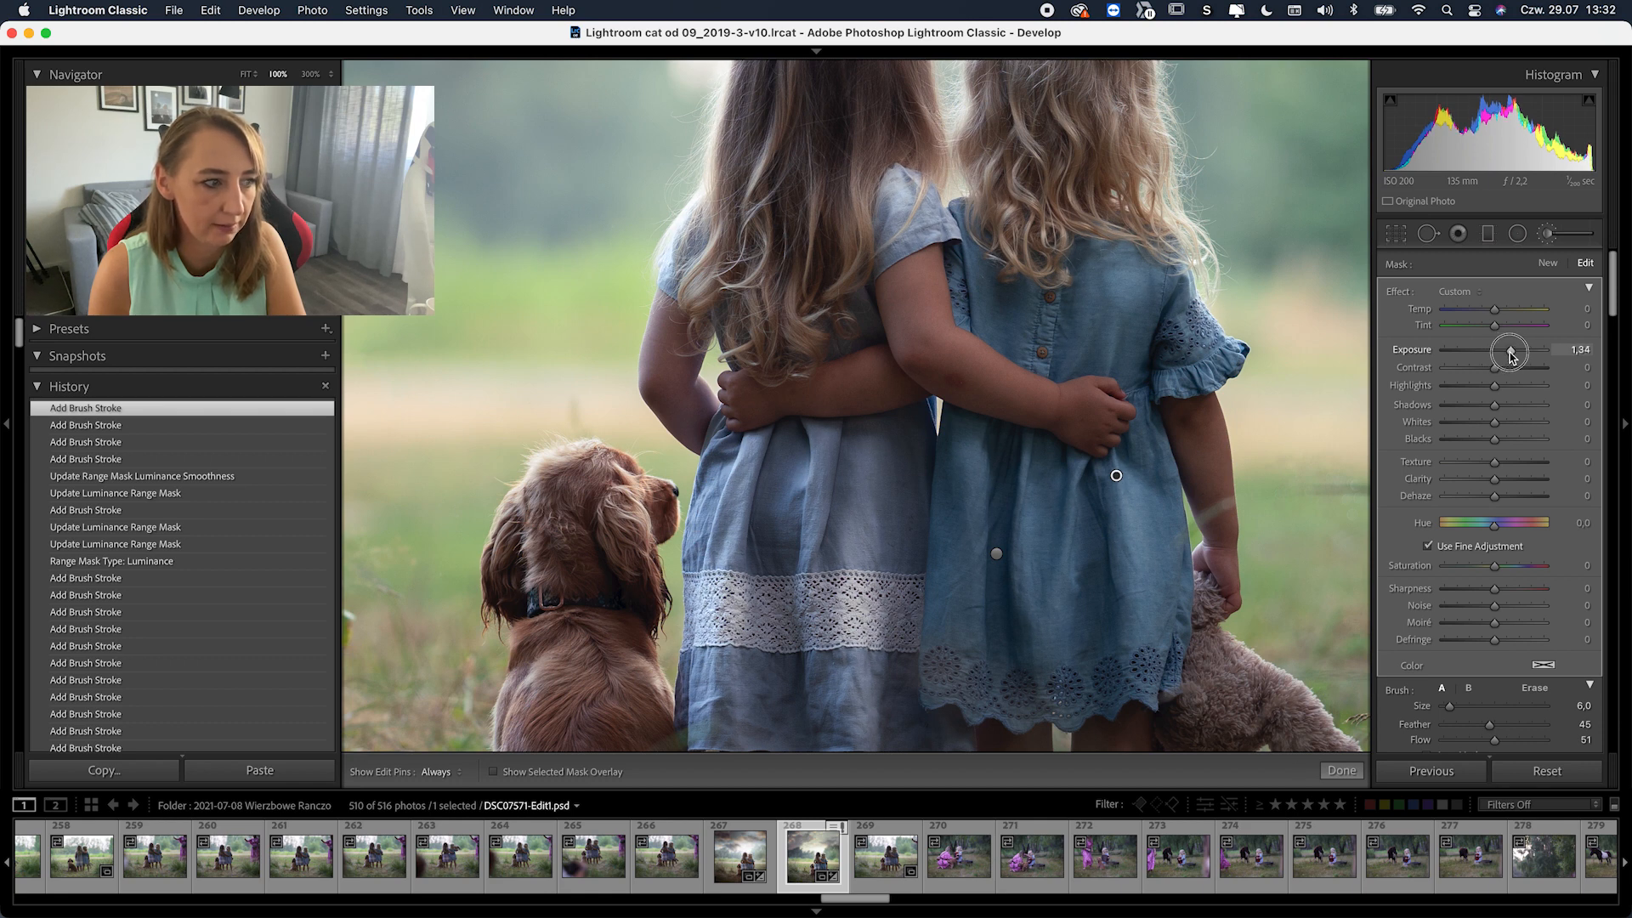
pyautogui.moveTo(1507, 357); pyautogui.dragTo(1506, 357)
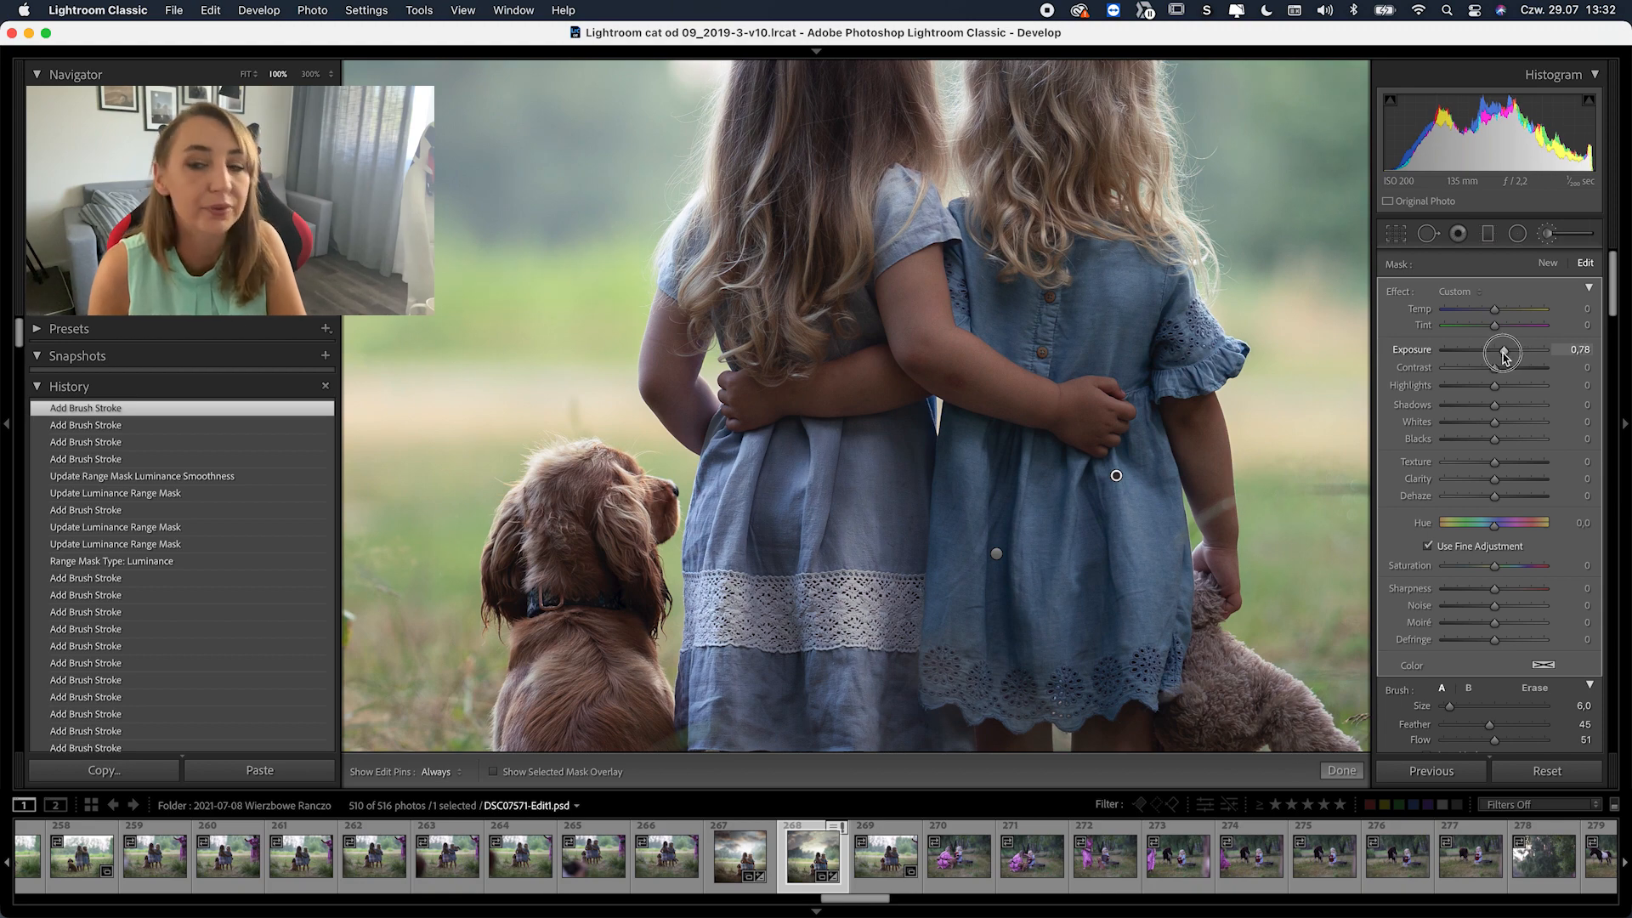
pyautogui.click(1341, 769)
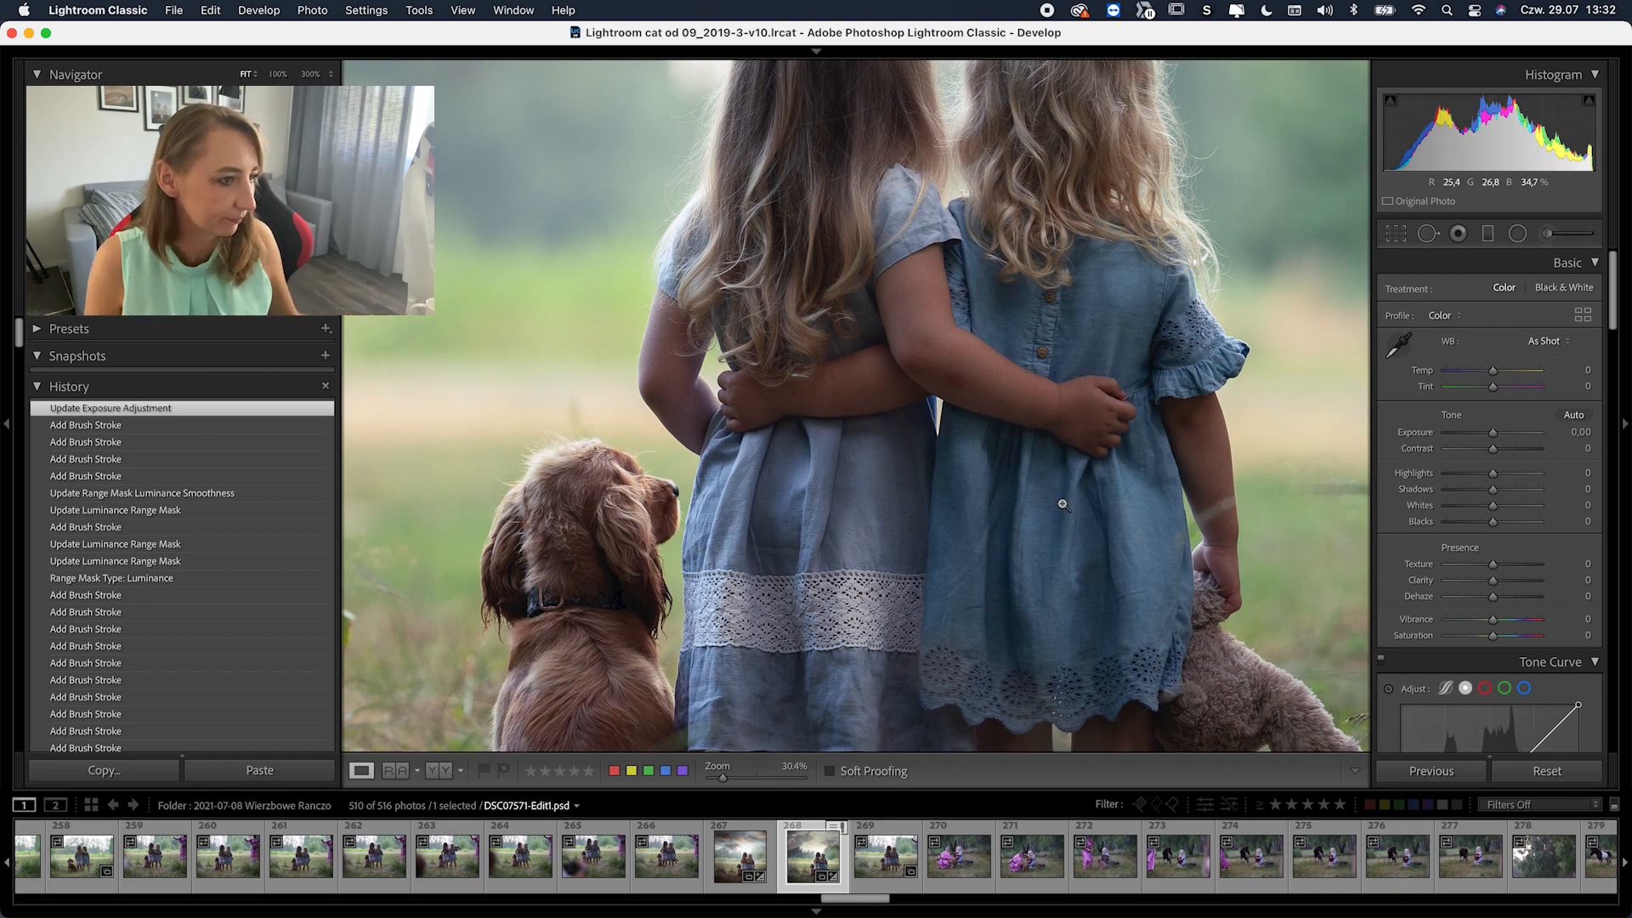
# View the whole photo and compare the edited version with the original
pyautogui.click(1150, 527)
pyautogui.press('\\')
pyautogui.press('\\')
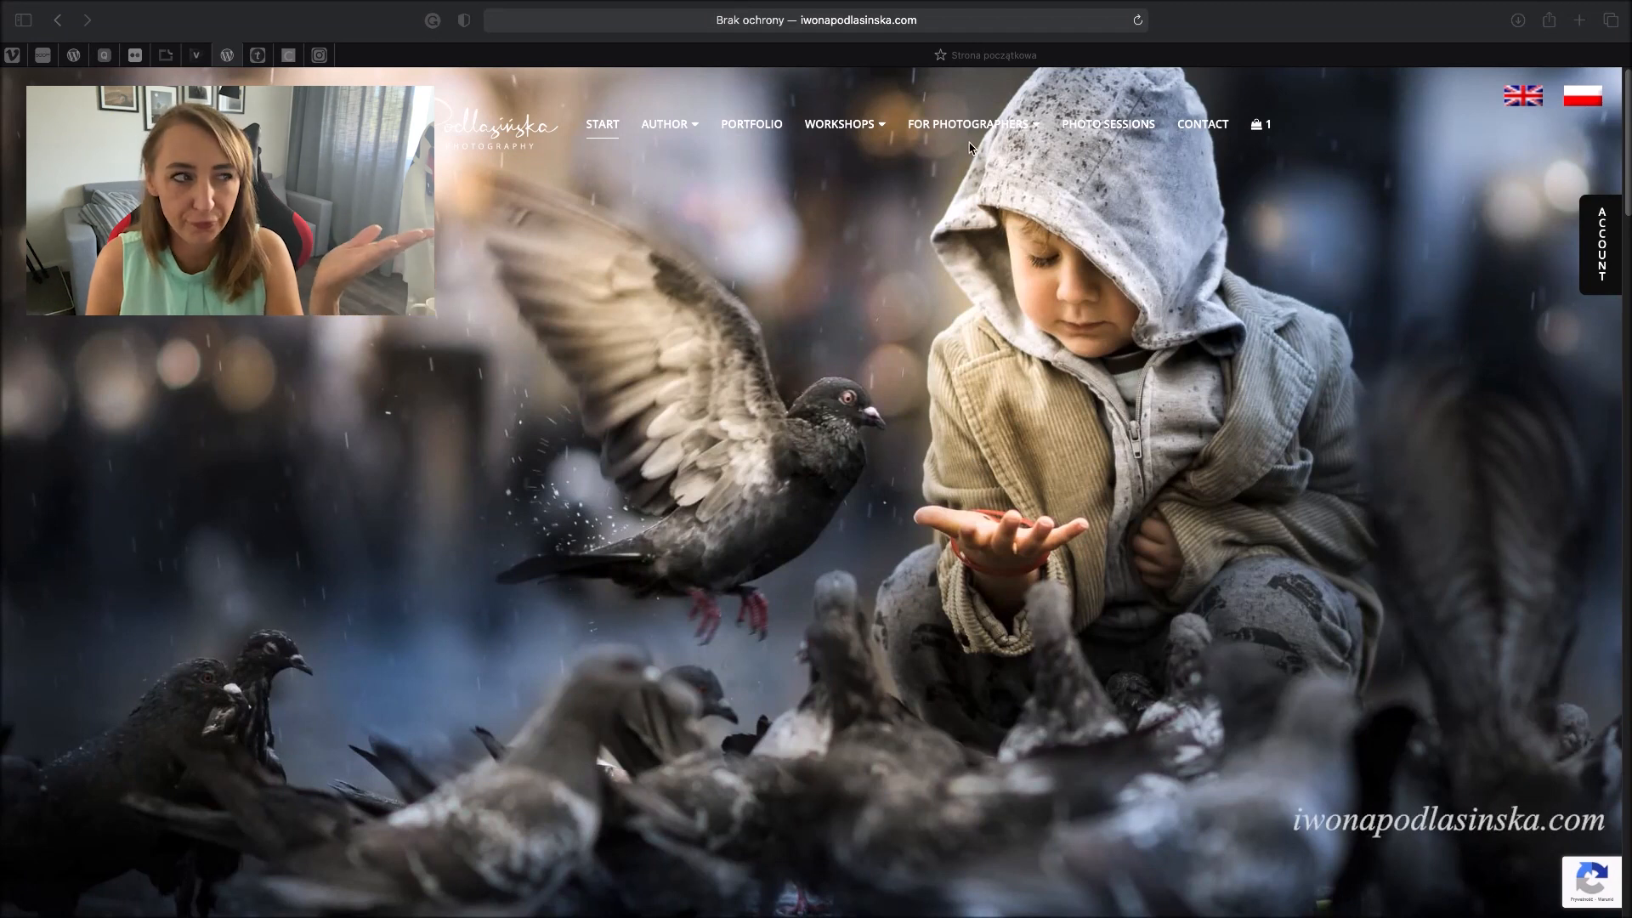
# In Safari, open the photographer's website page for single videos and browse the before and after examples of the tutorials
pyautogui.click(968, 129)
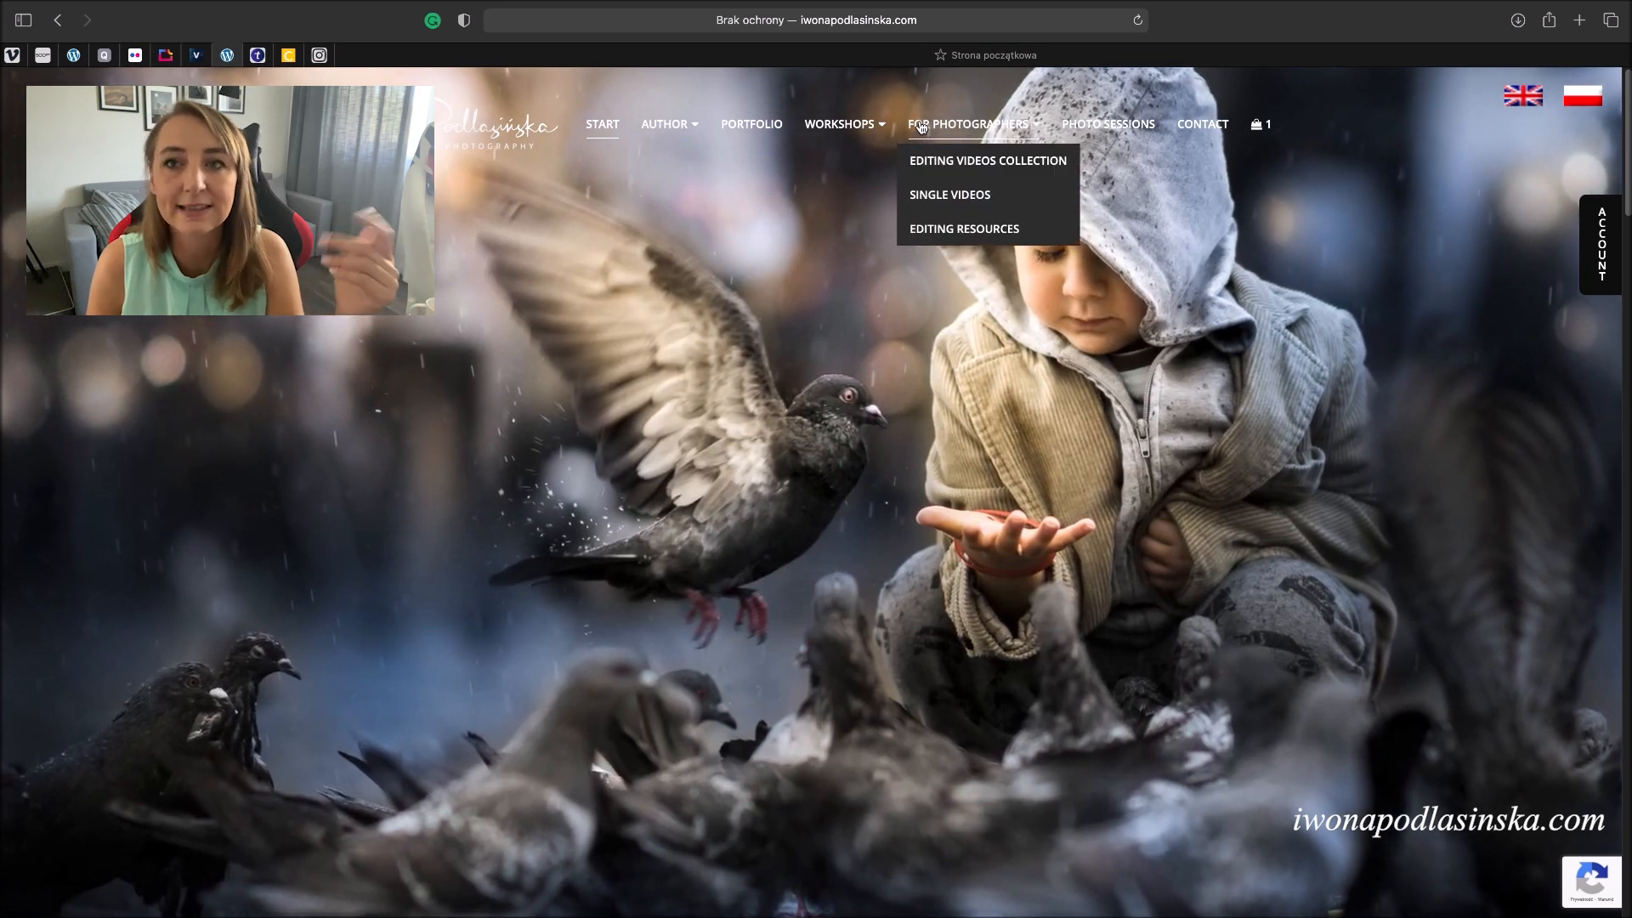
pyautogui.click(998, 195)
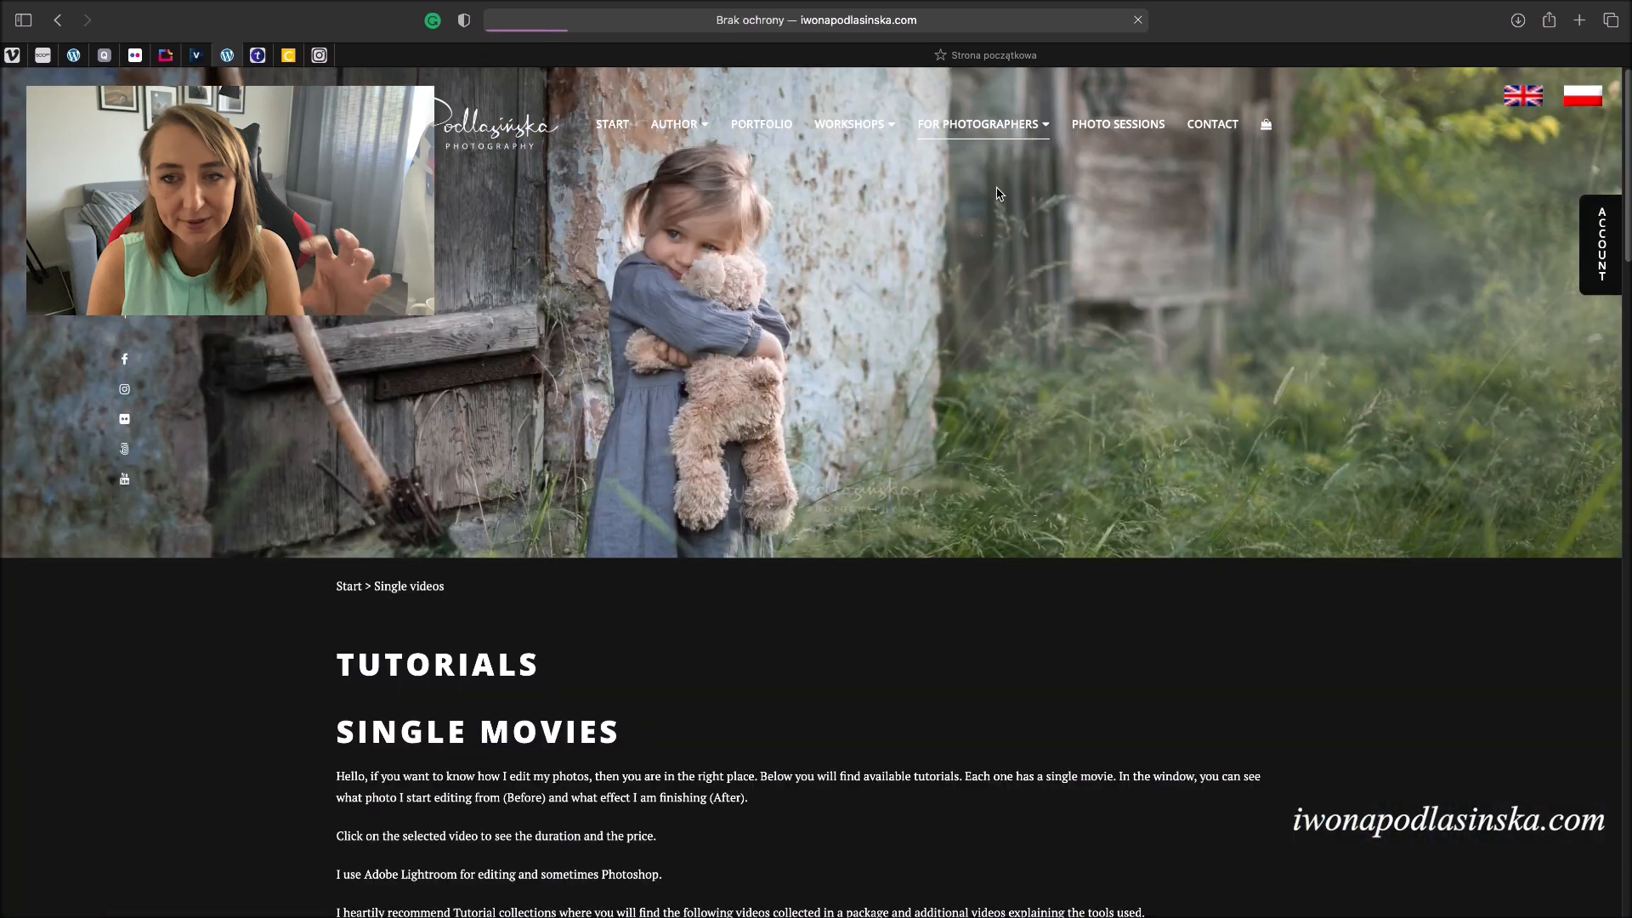
pyautogui.scroll(-4, 1024, 468)
pyautogui.scroll(-18, 1024, 469)
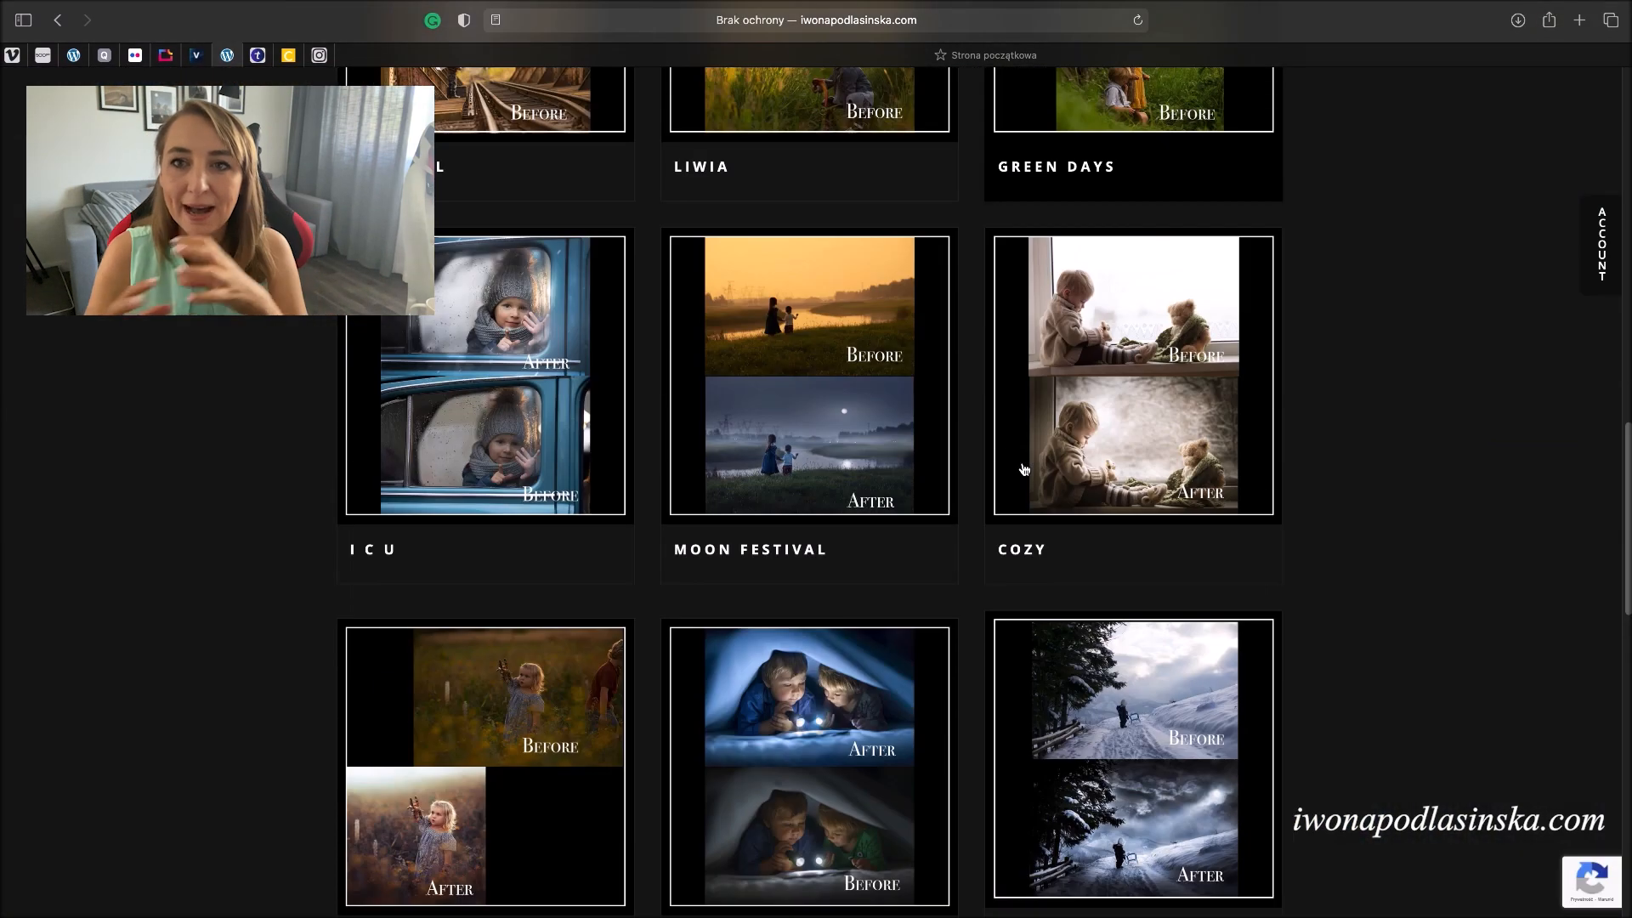
pyautogui.scroll(20, 1024, 468)
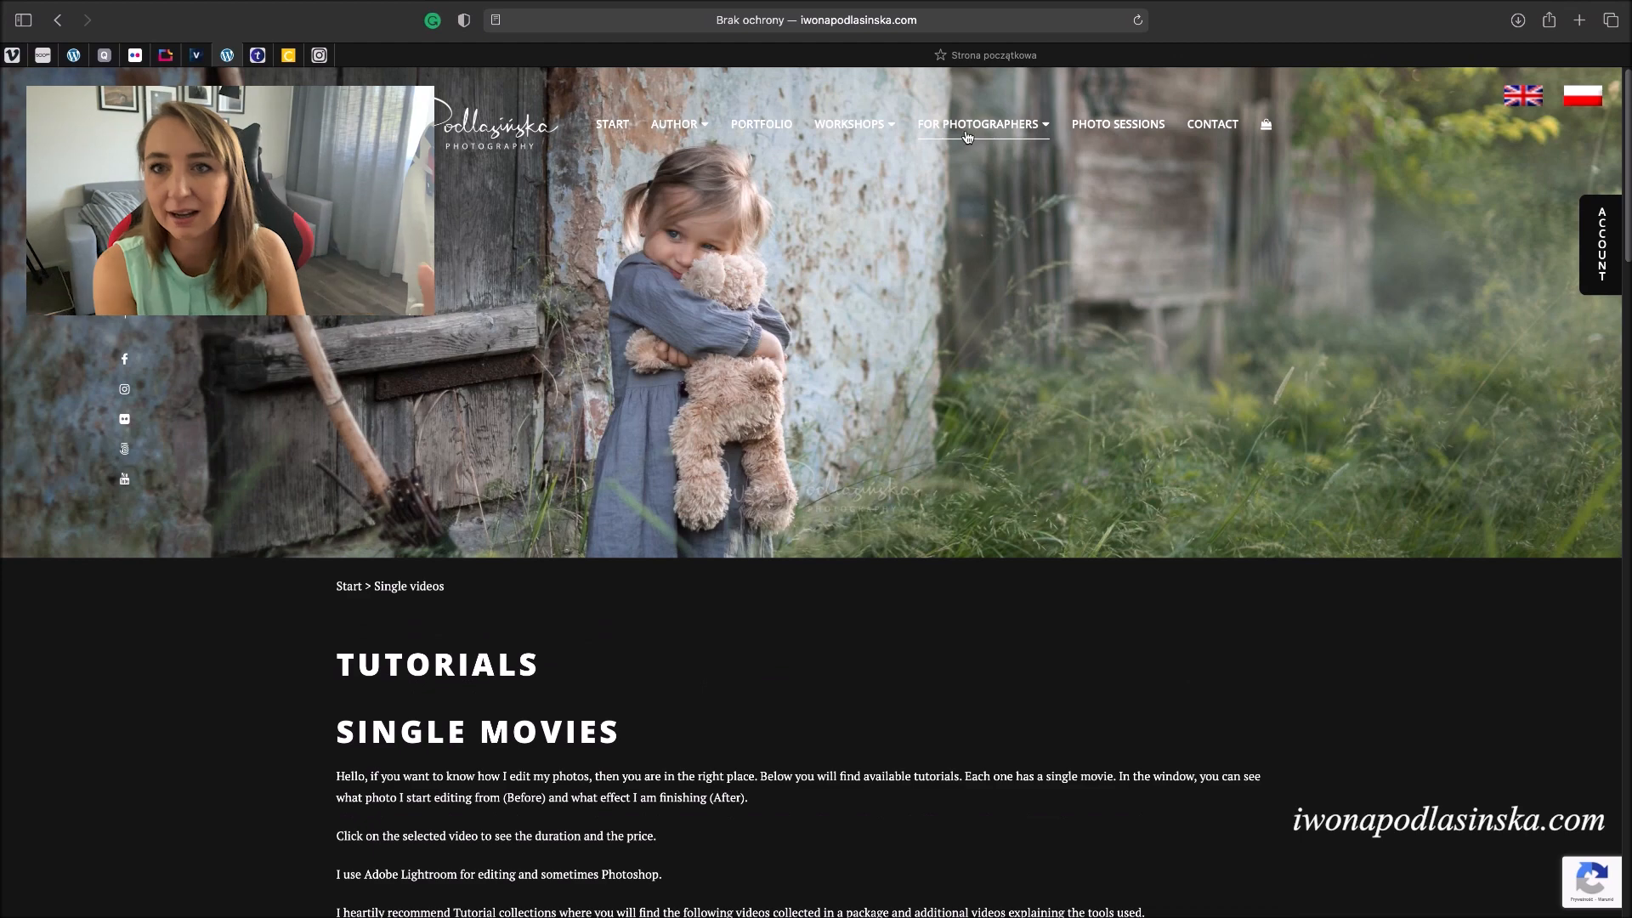
# Open the editing videos collection page and look through the available video packages
pyautogui.click(986, 160)
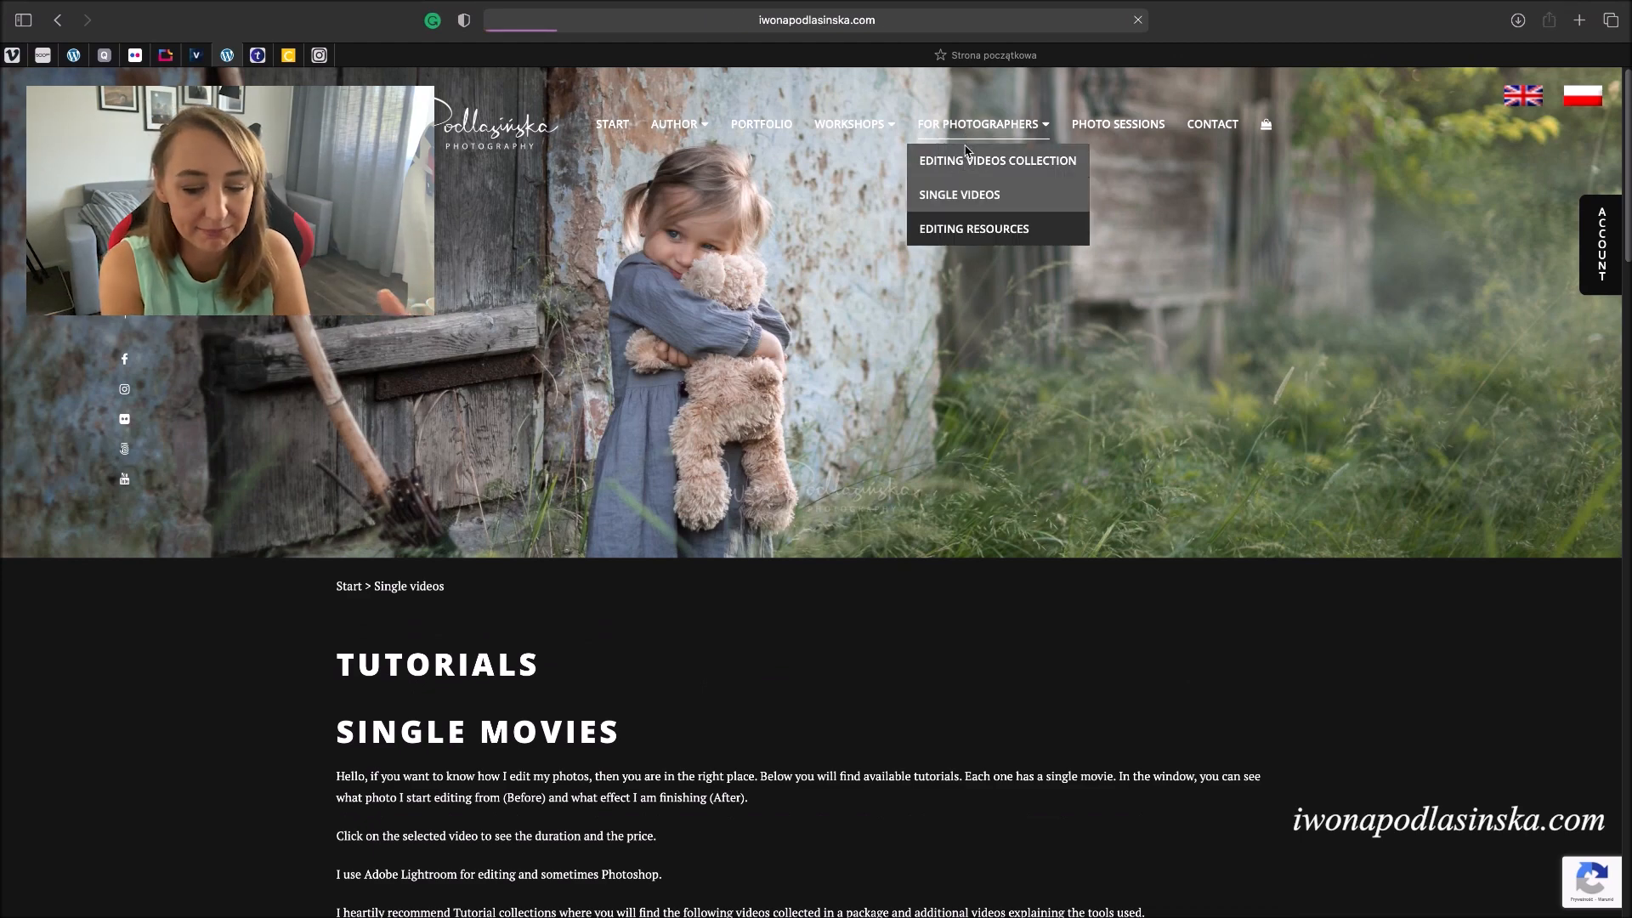
pyautogui.scroll(-2, 1025, 461)
pyautogui.scroll(-12, 1024, 462)
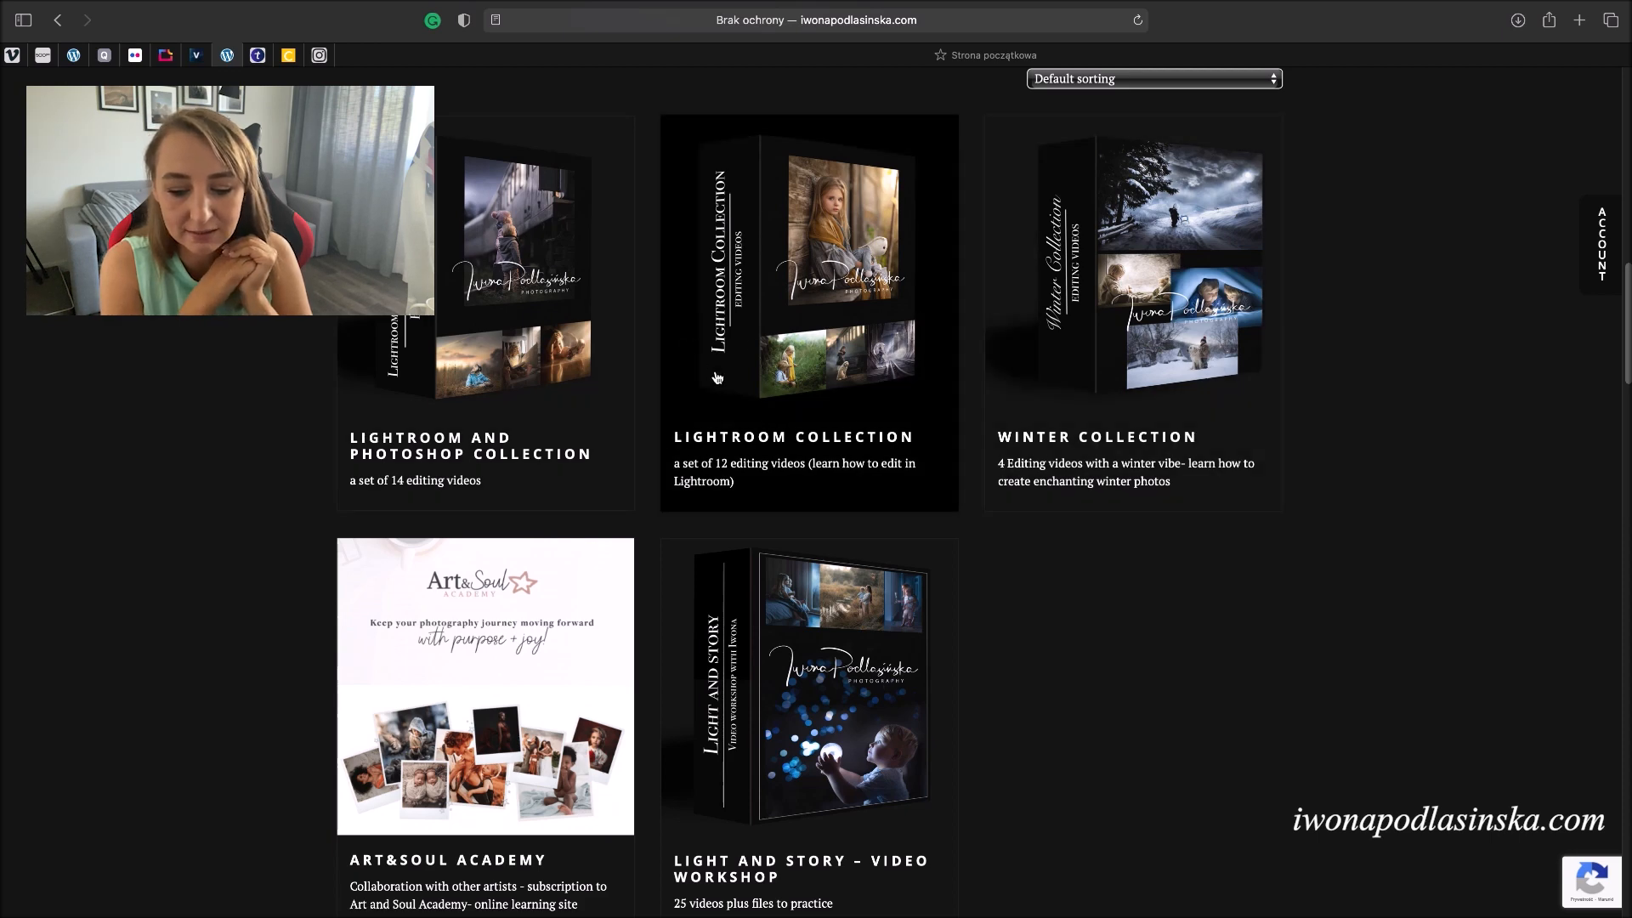
pyautogui.scroll(-2, 716, 378)
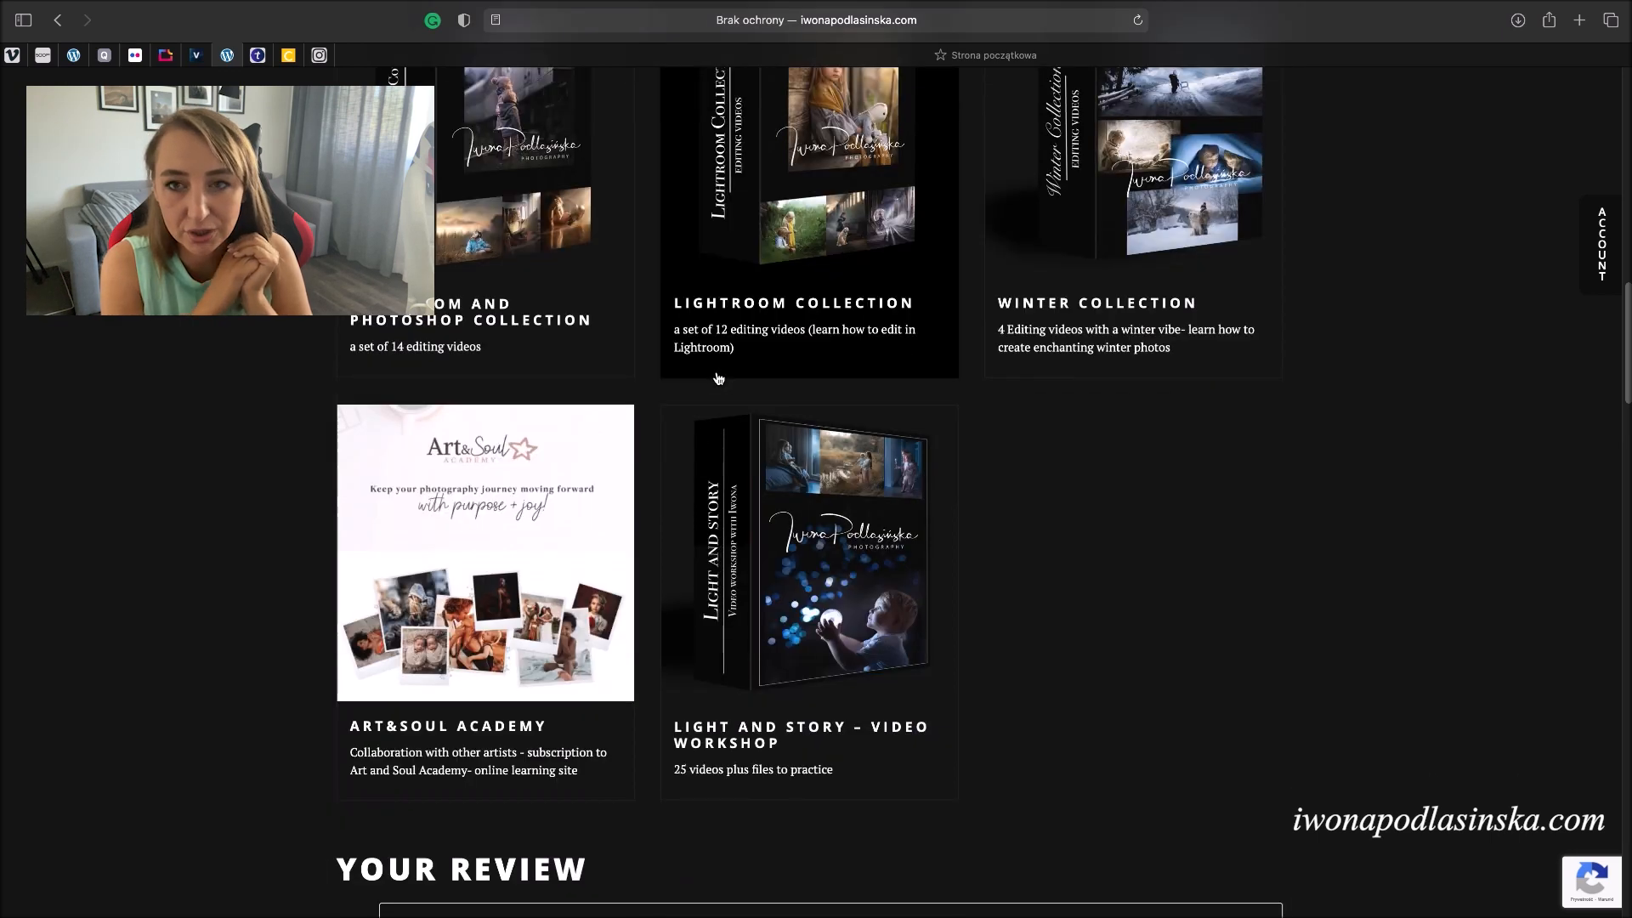
# Open the Light and Story video workshop product page and read through its description and sample photos
pyautogui.click(750, 545)
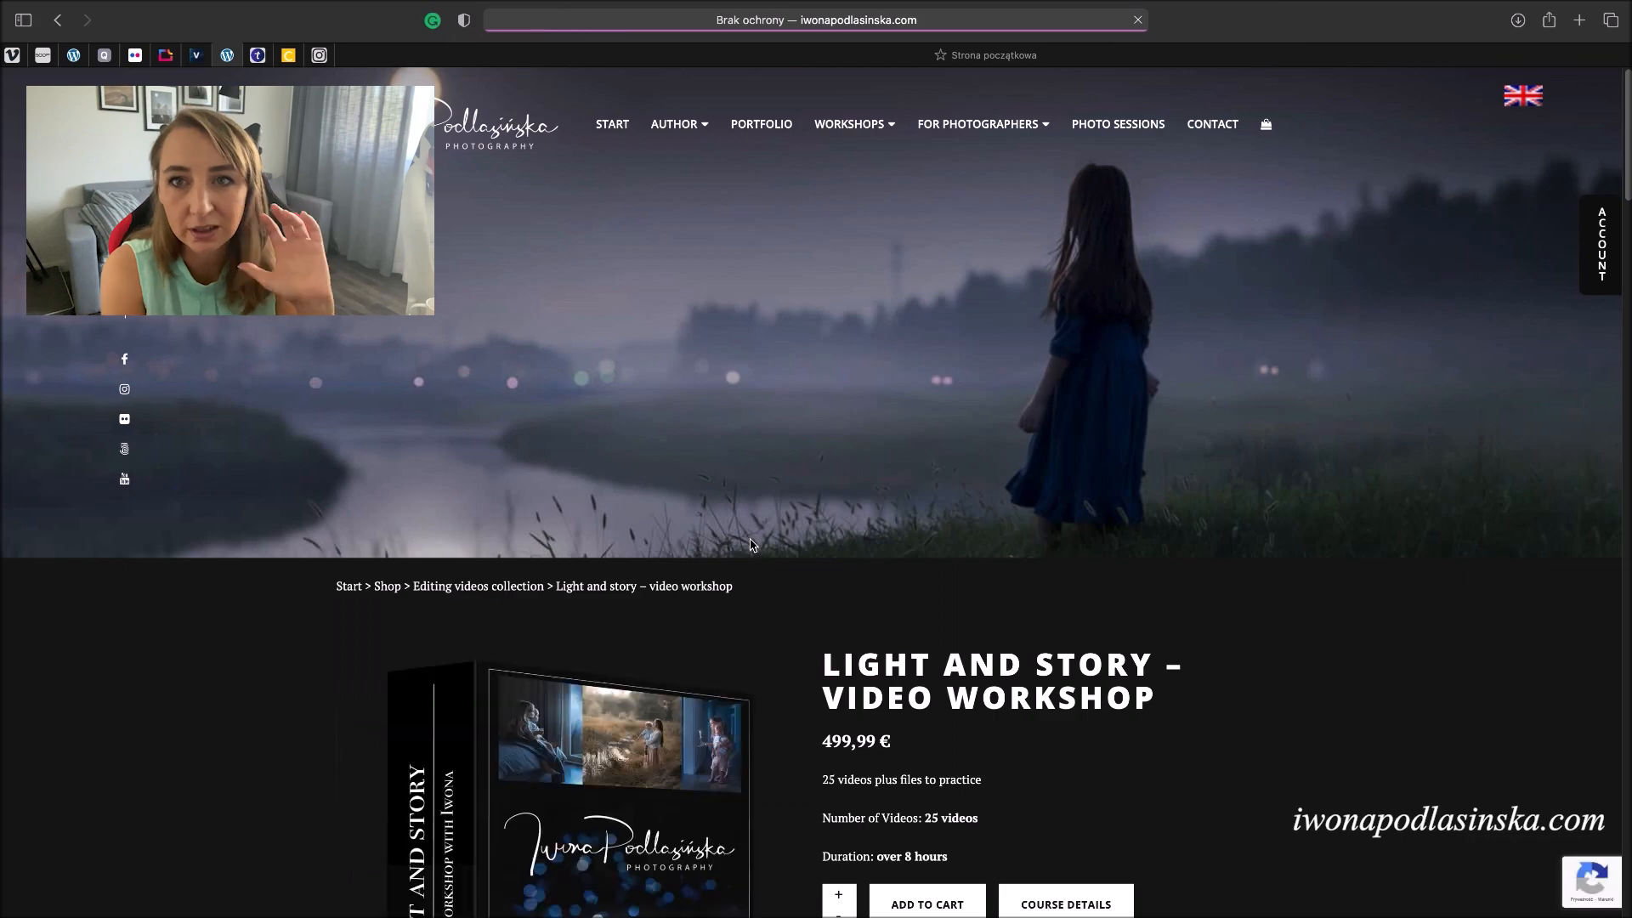
pyautogui.scroll(-11, 751, 545)
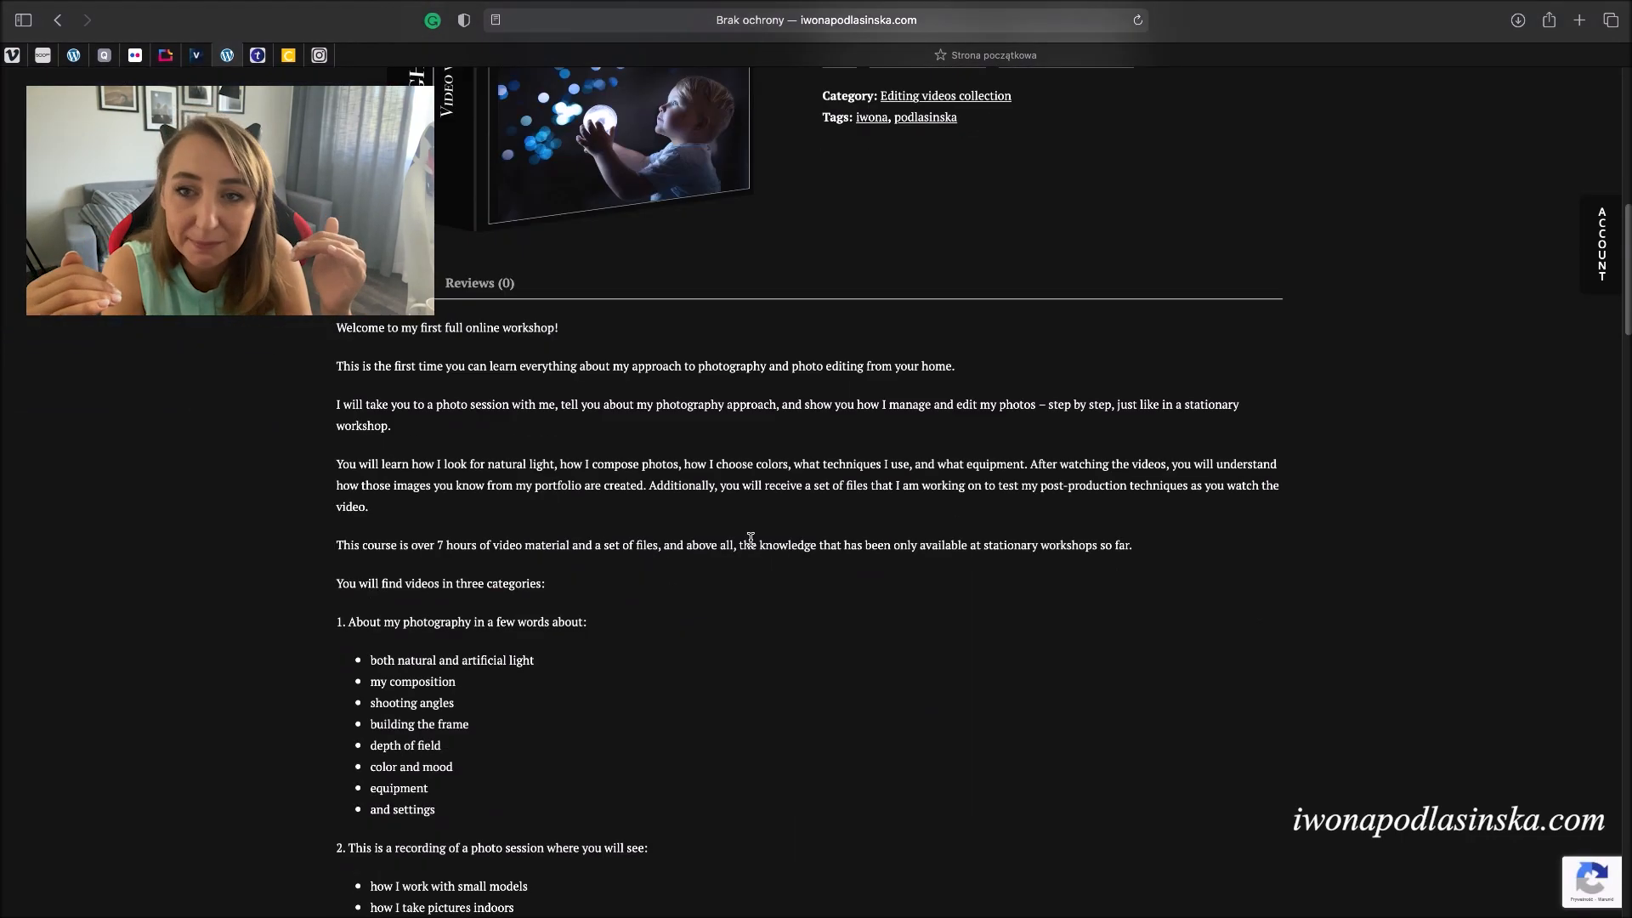
pyautogui.scroll(-1, 751, 545)
pyautogui.scroll(3, 751, 545)
pyautogui.scroll(-15, 751, 545)
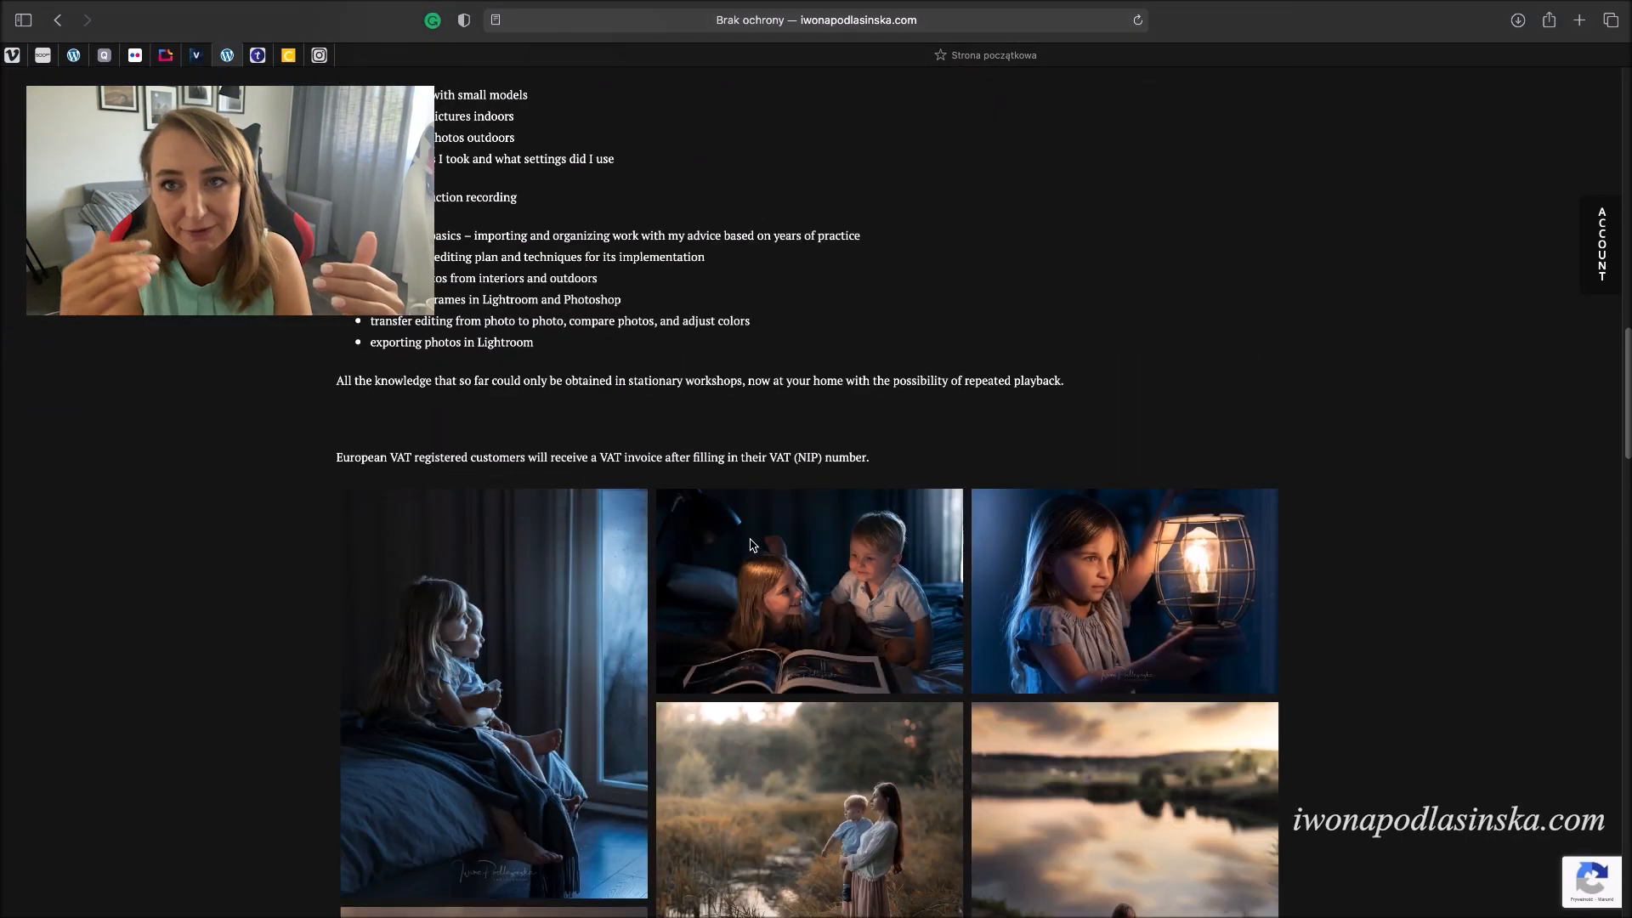
pyautogui.scroll(20, 751, 545)
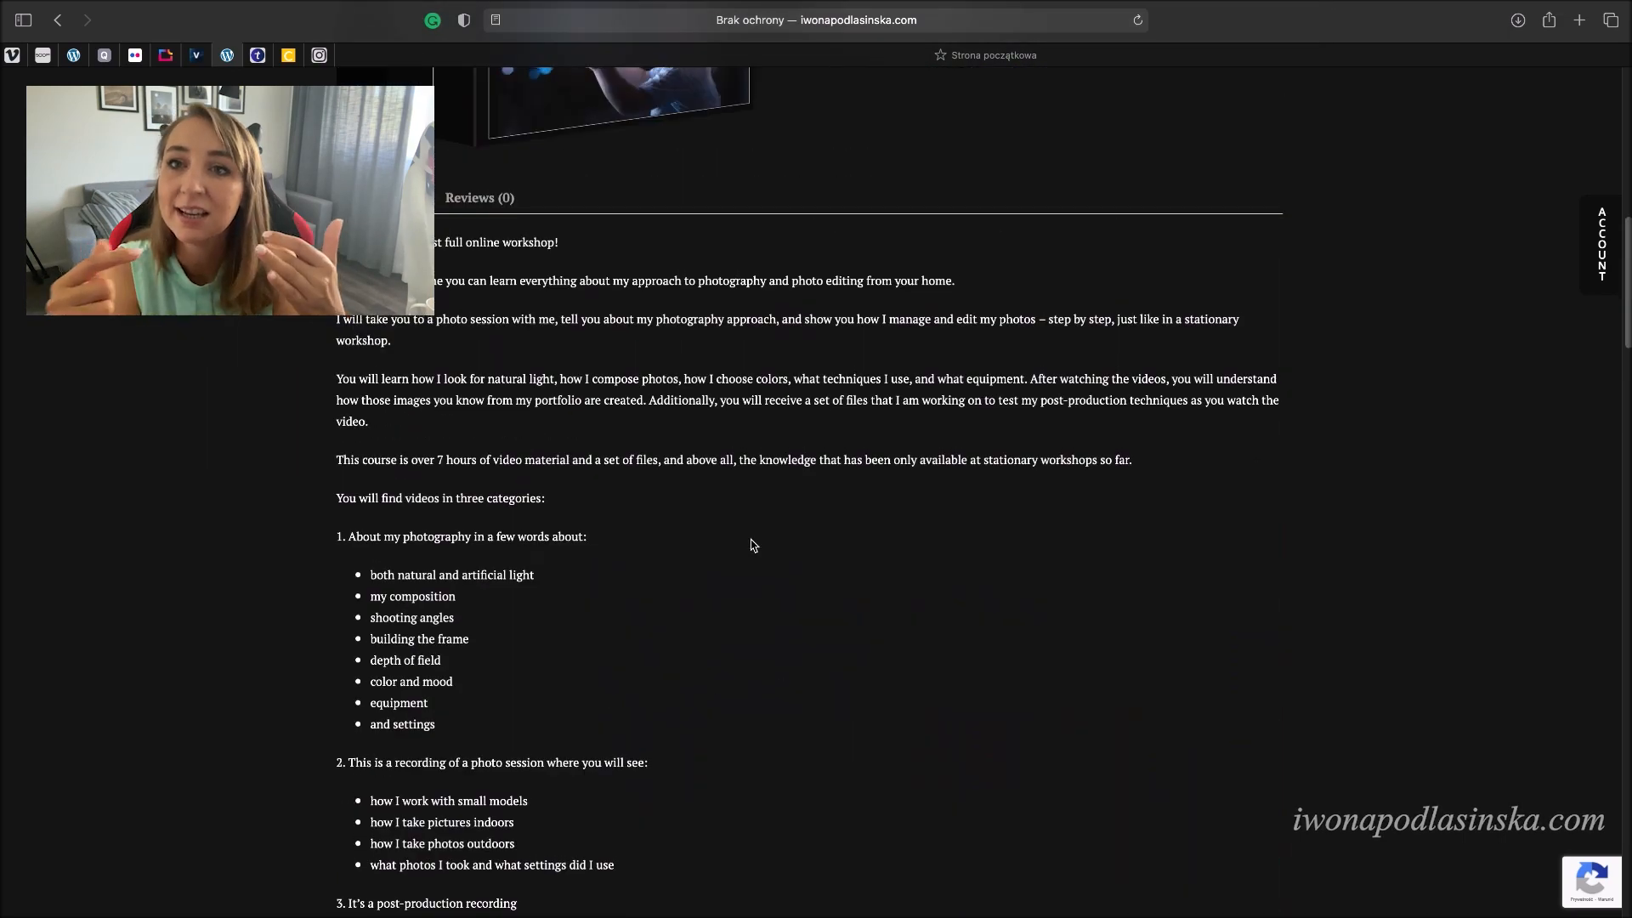
# Open the Light and Story course details and examine the list of theory, session and post-production lessons
pyautogui.click(1066, 313)
pyautogui.scroll(-2, 999, 527)
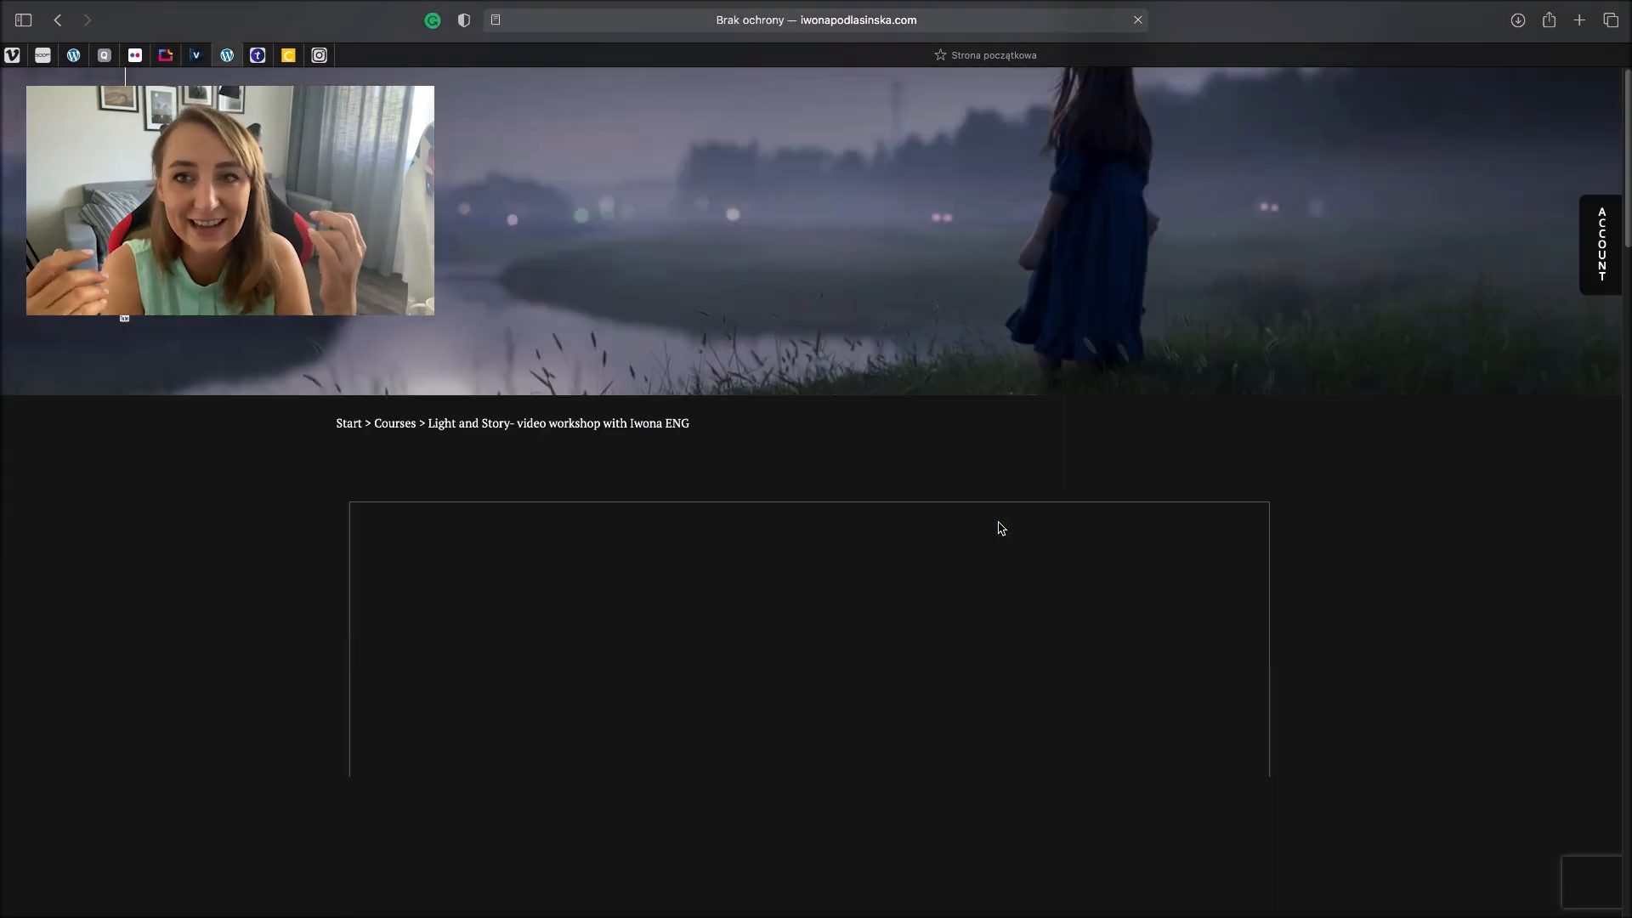
pyautogui.scroll(-12, 999, 527)
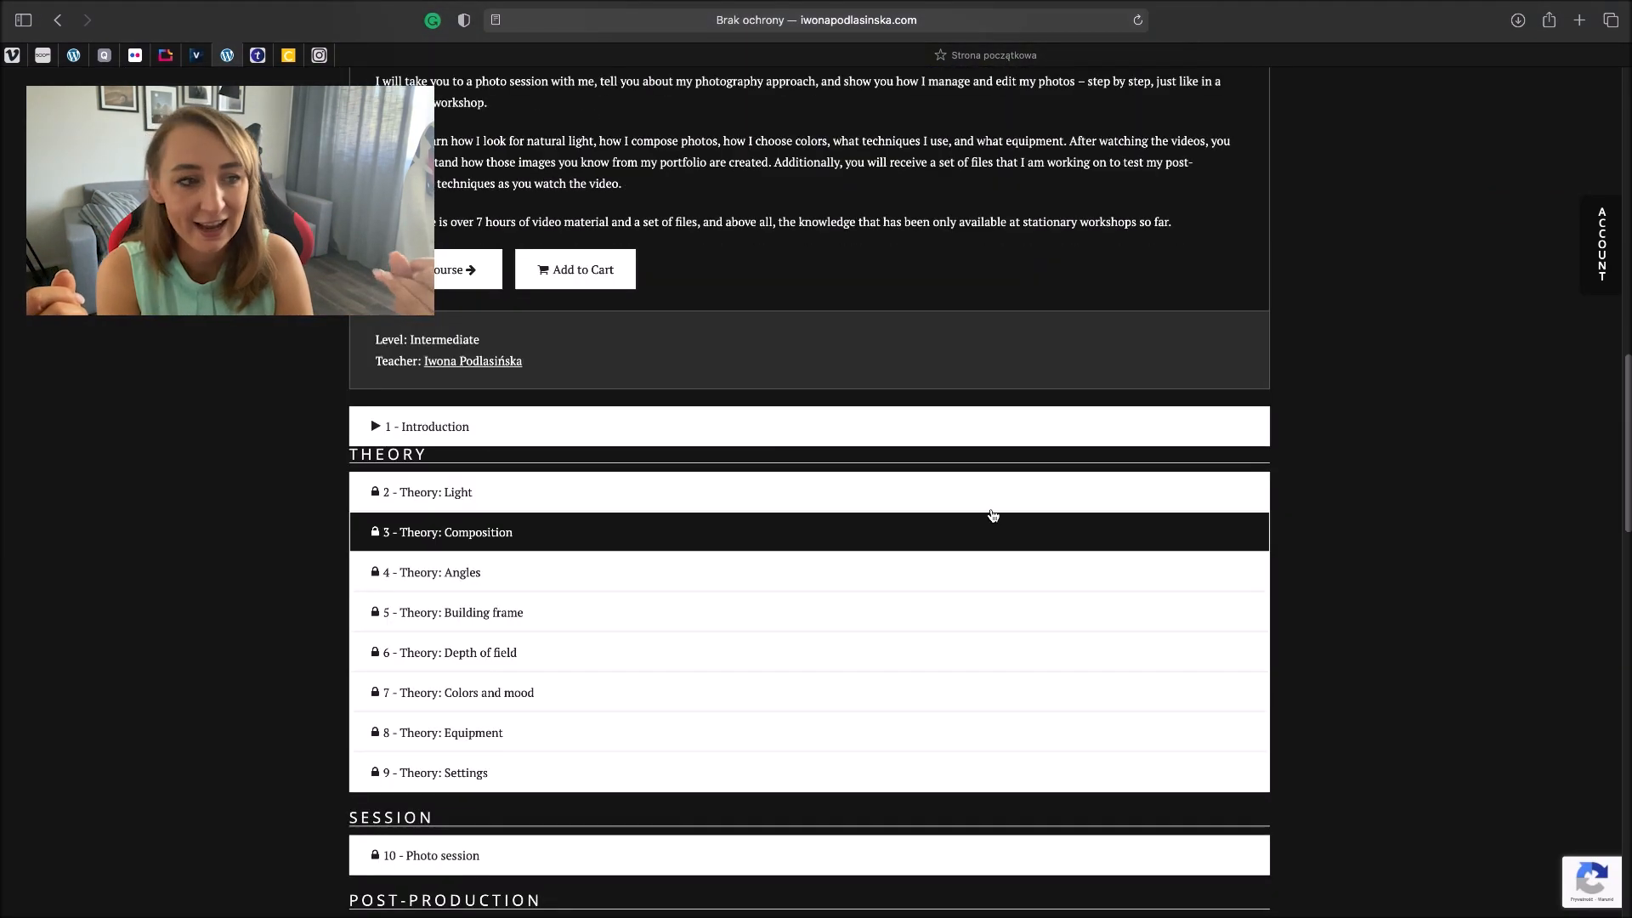
pyautogui.scroll(-3, 983, 604)
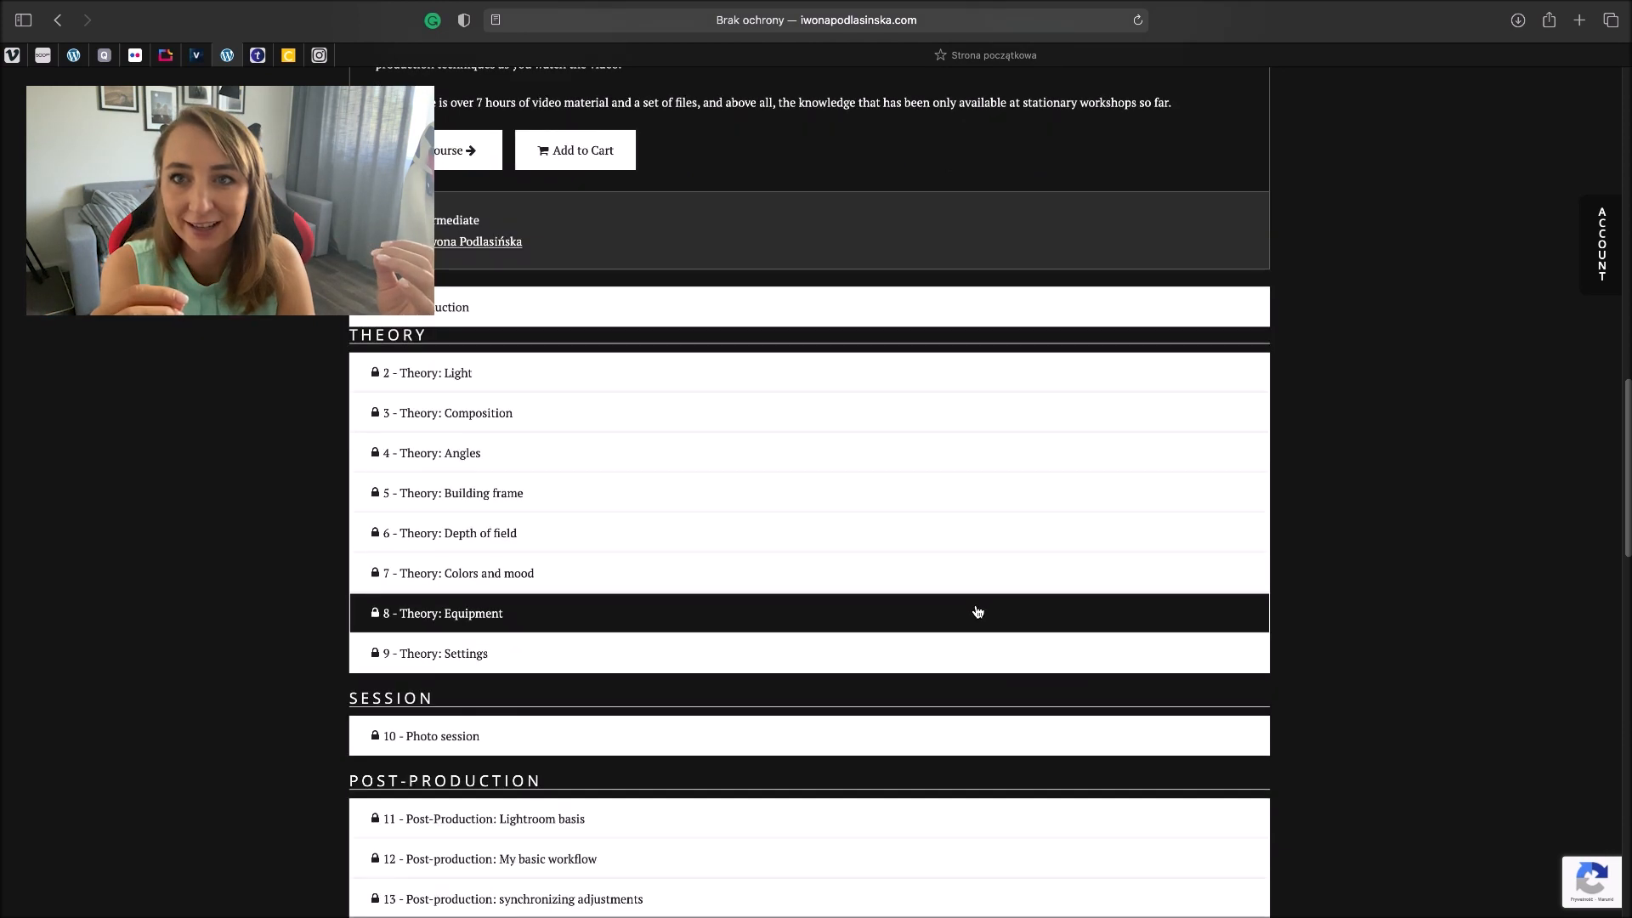
pyautogui.scroll(-7, 977, 611)
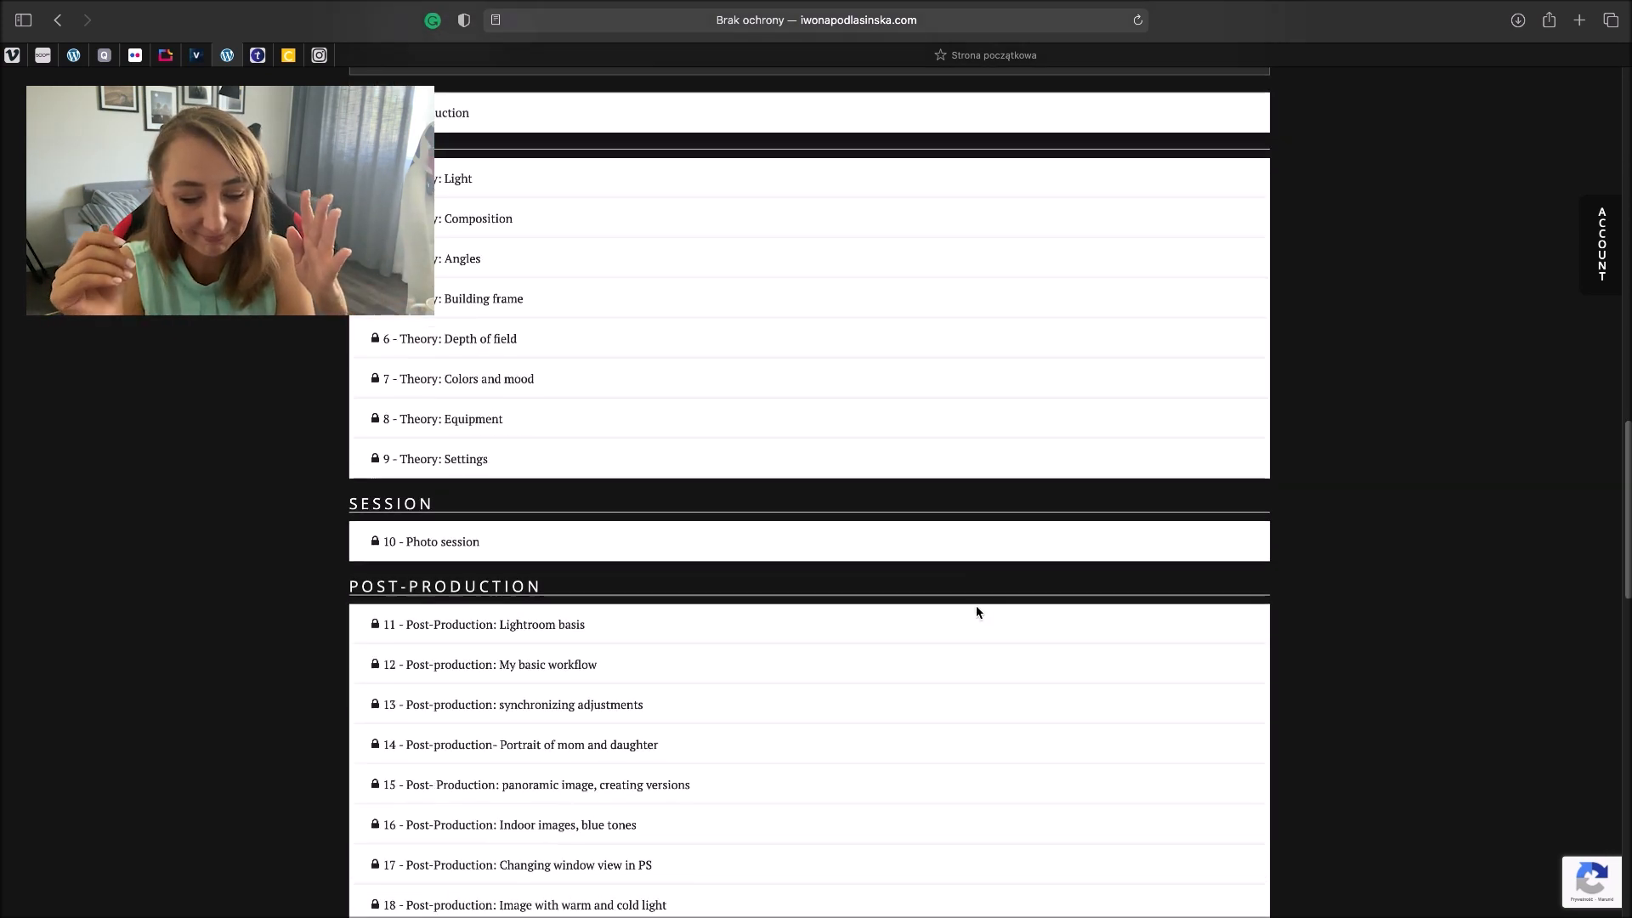
pyautogui.scroll(-5, 979, 614)
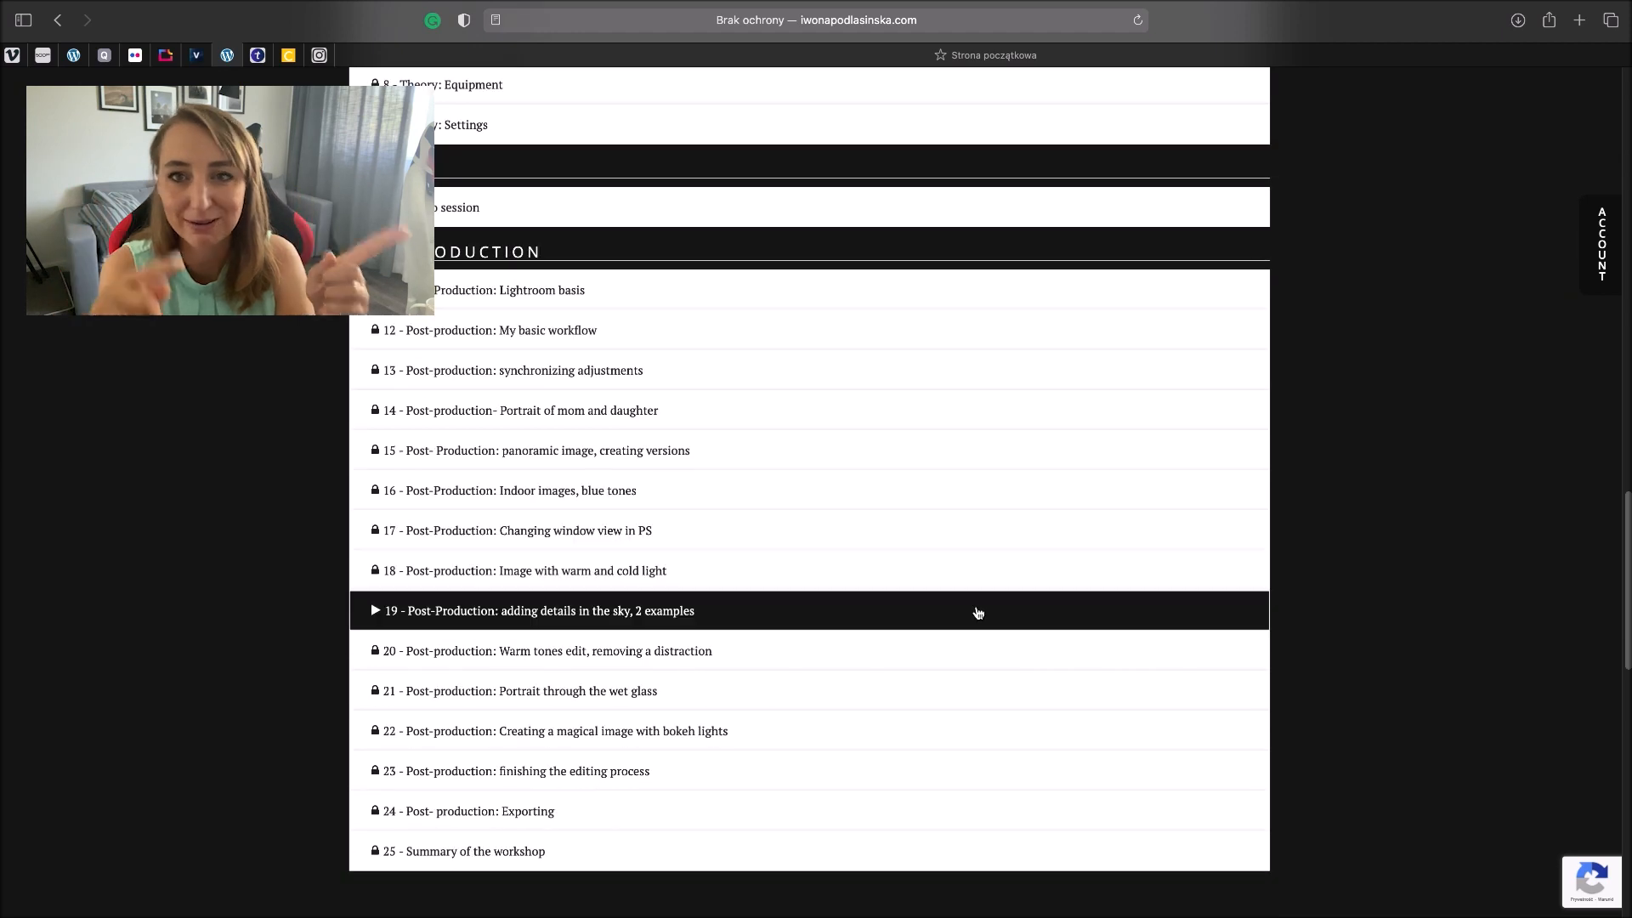
pyautogui.scroll(4, 978, 613)
pyautogui.scroll(20, 978, 614)
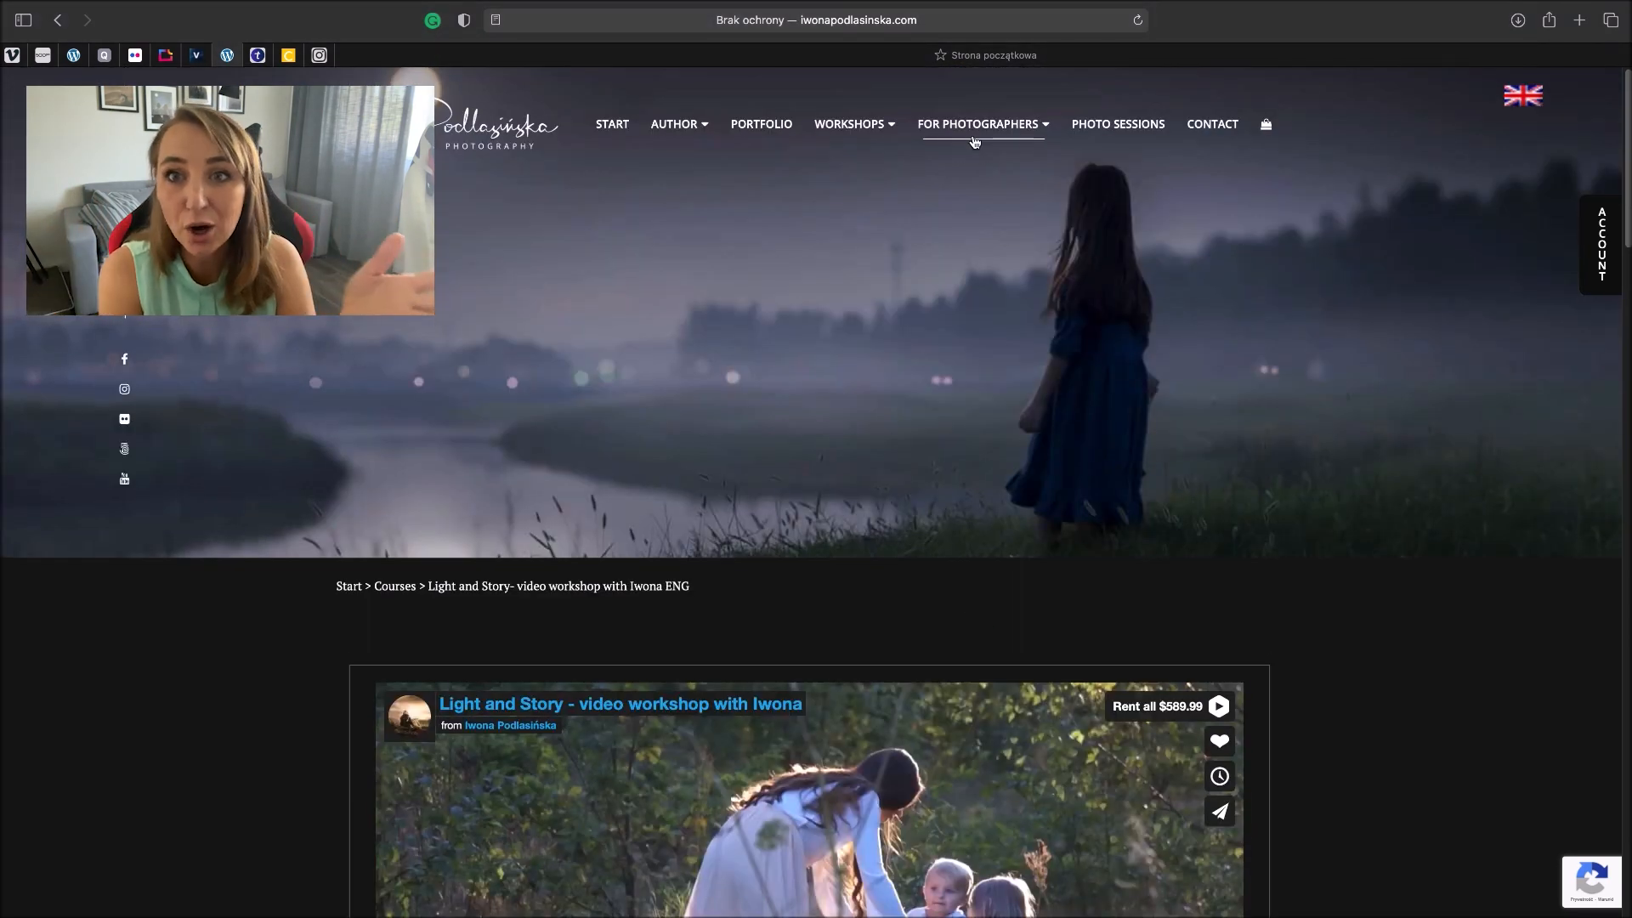
pyautogui.moveTo(975, 142)
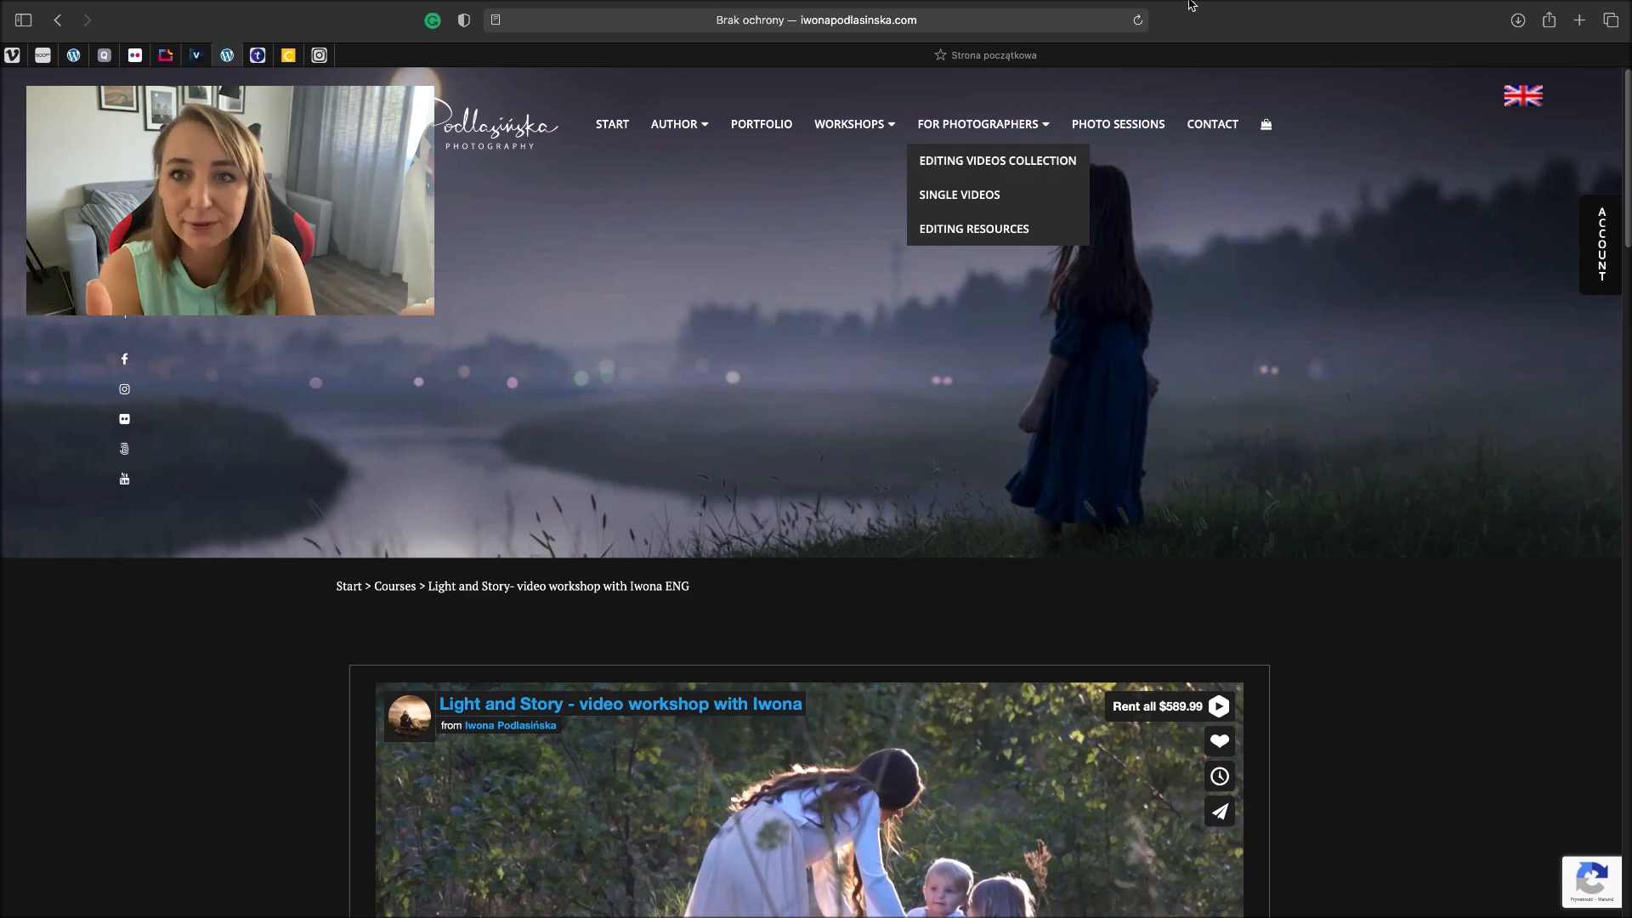
pyautogui.moveTo(1190, 5)
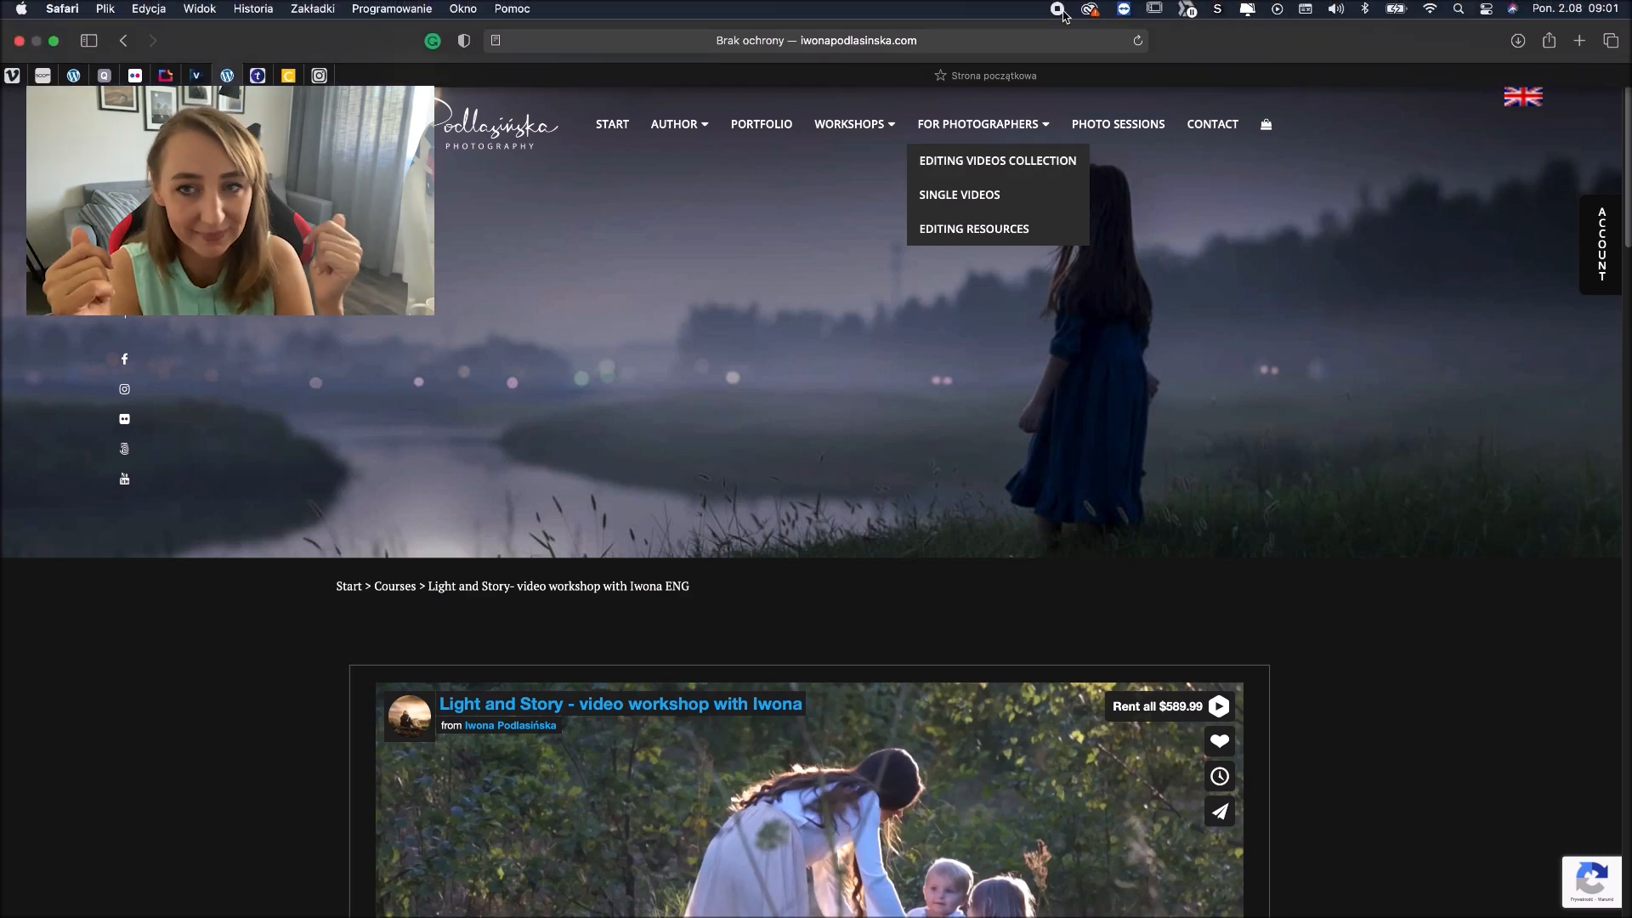